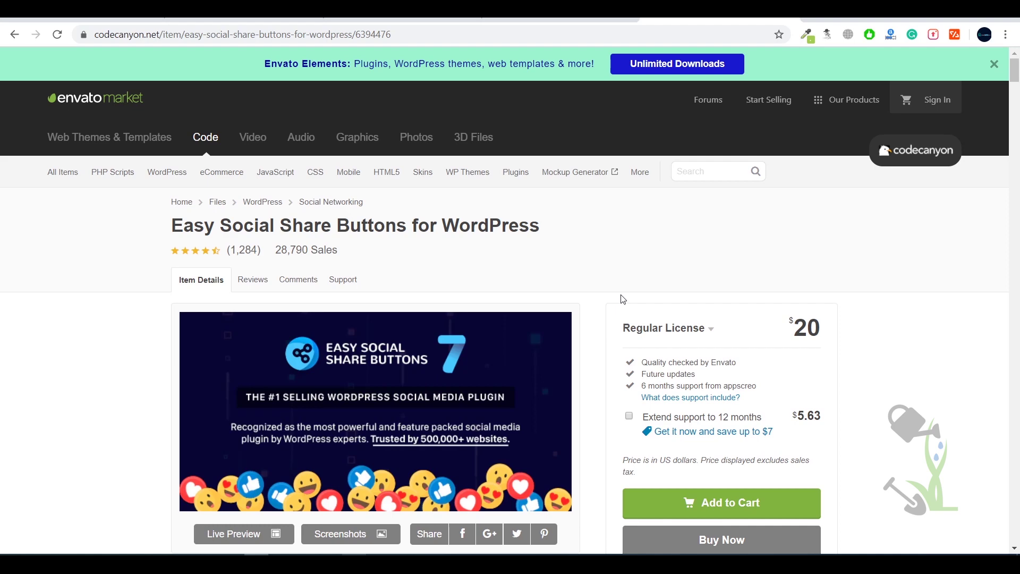
{"action": "scroll", "coordinate": [624, 299], "scroll_direction": "down", "scroll_amount": 10}
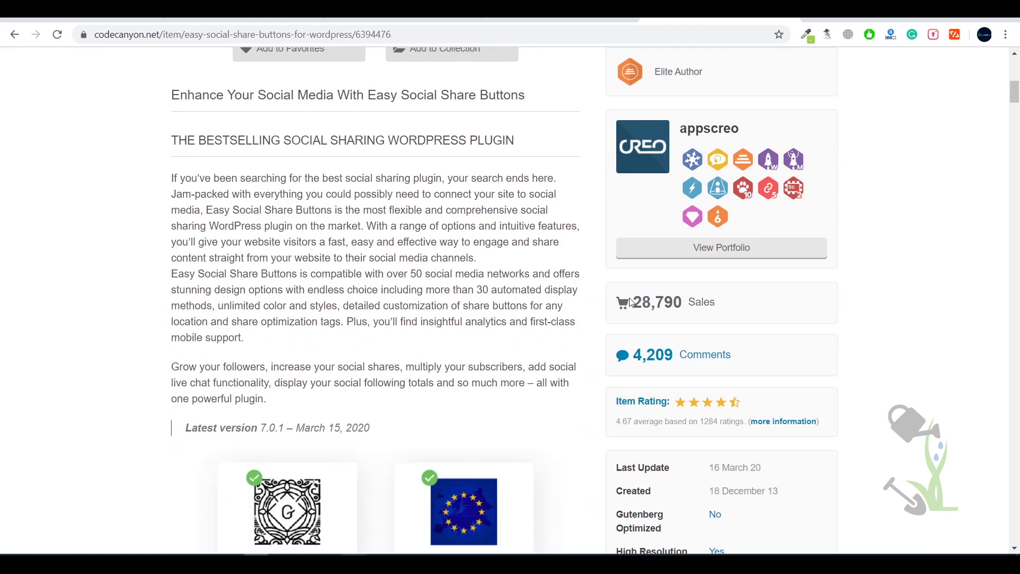
{"action": "left_click_drag", "start_coordinate": [632, 302], "coordinate": [690, 299]}
{"action": "scroll", "coordinate": [665, 319], "scroll_direction": "down", "scroll_amount": 5}
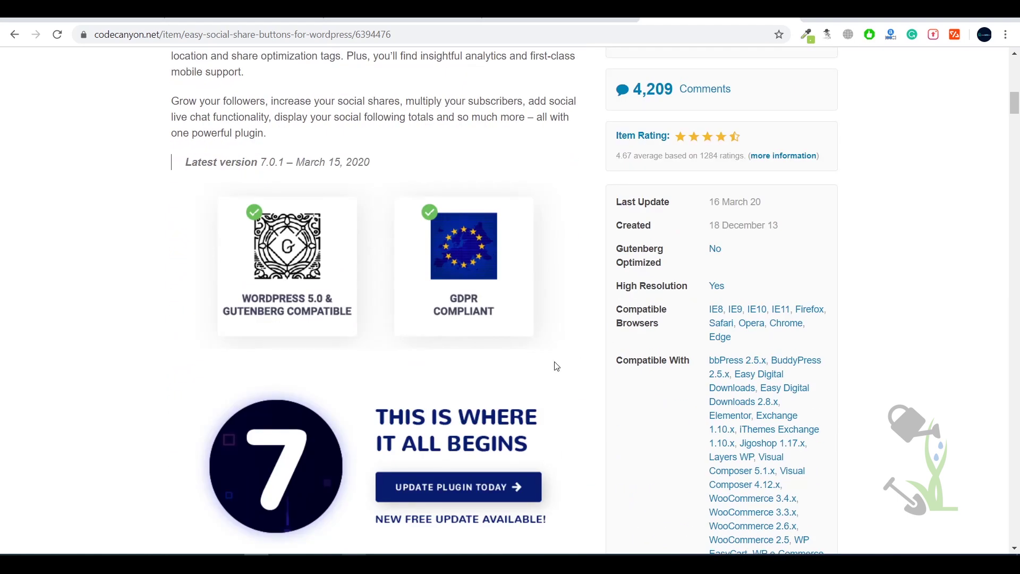
{"action": "scroll", "coordinate": [588, 346], "scroll_direction": "up", "scroll_amount": 8}
{"action": "scroll", "coordinate": [590, 346], "scroll_direction": "up", "scroll_amount": 5}
{"action": "scroll", "coordinate": [590, 345], "scroll_direction": "down", "scroll_amount": 20}
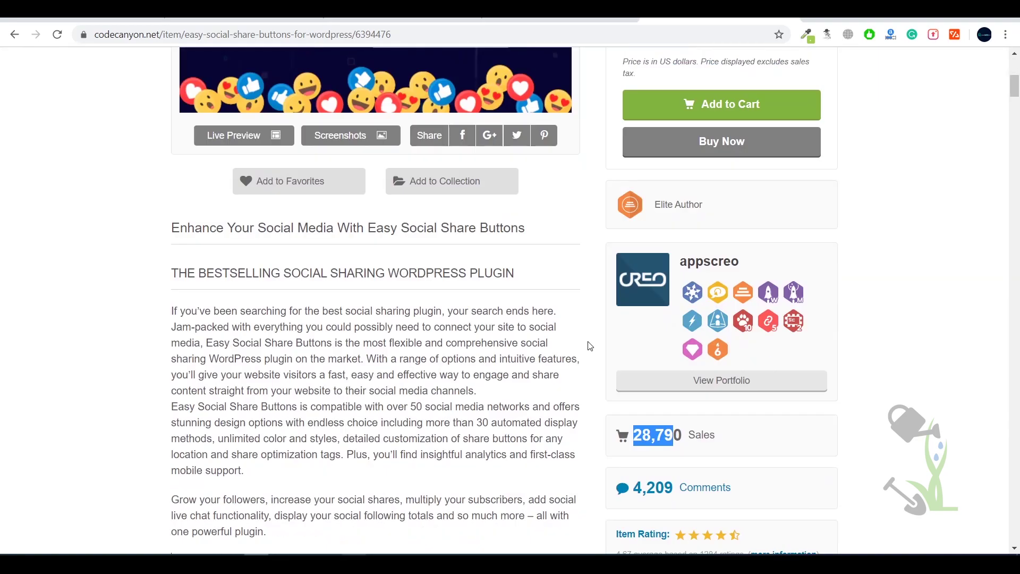
{"action": "scroll", "coordinate": [590, 345], "scroll_direction": "down", "scroll_amount": 20}
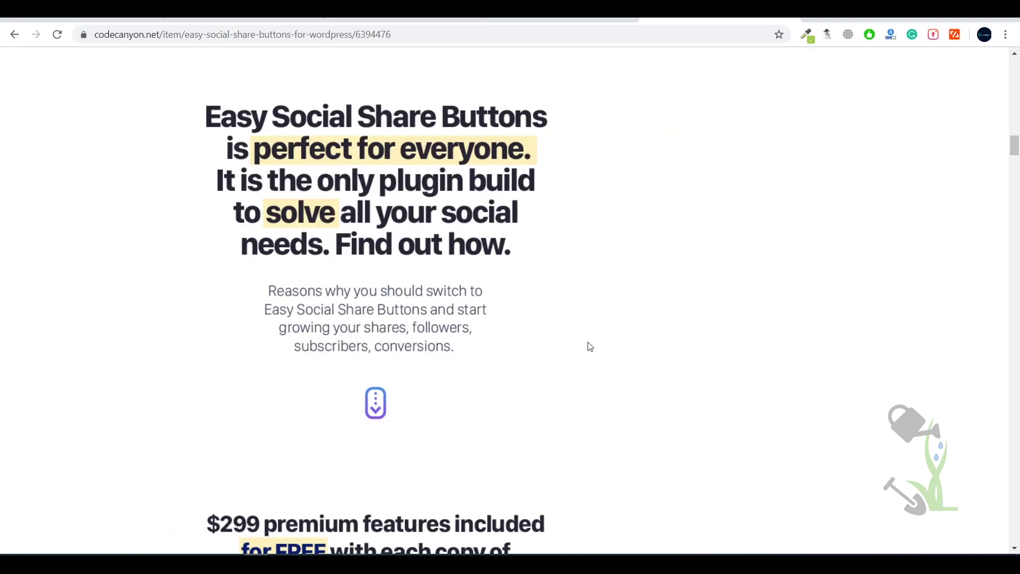
{"action": "scroll", "coordinate": [590, 347], "scroll_direction": "down", "scroll_amount": 18}
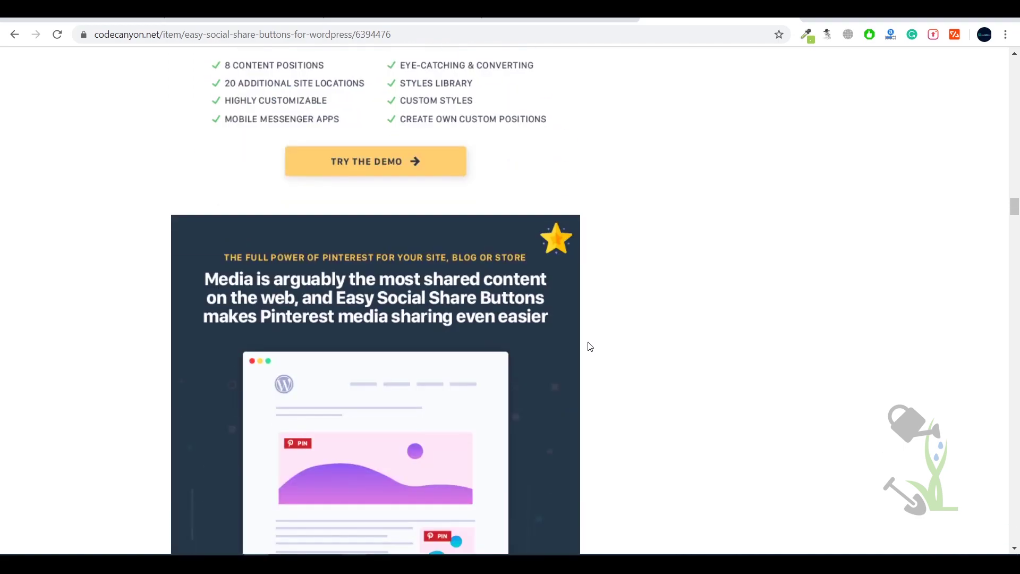
{"action": "scroll", "coordinate": [589, 346], "scroll_direction": "down", "scroll_amount": 4}
{"action": "scroll", "coordinate": [590, 346], "scroll_direction": "up", "scroll_amount": 20}
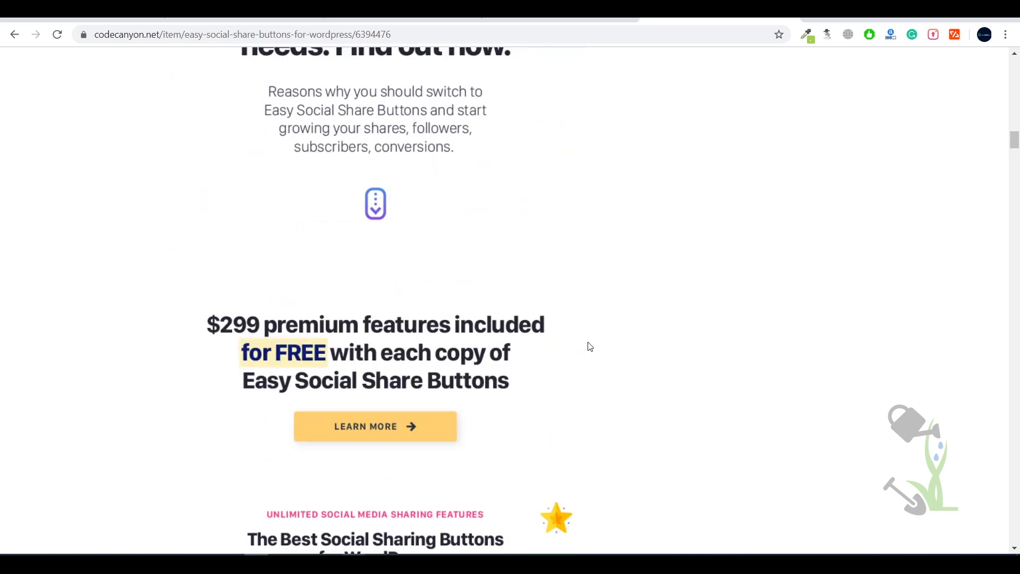
{"action": "scroll", "coordinate": [589, 347], "scroll_direction": "up", "scroll_amount": 10}
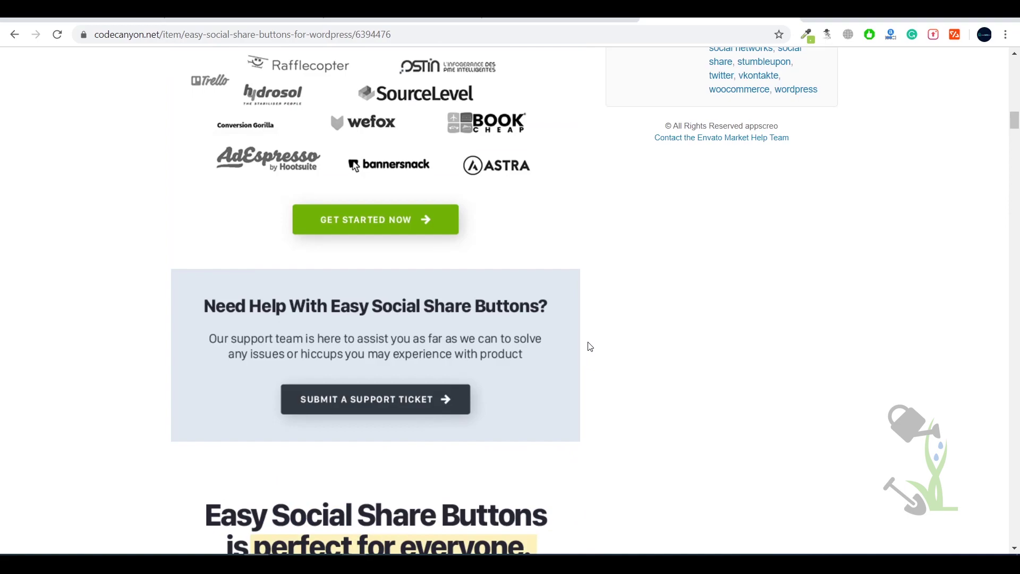
{"action": "scroll", "coordinate": [590, 347], "scroll_direction": "up", "scroll_amount": 20}
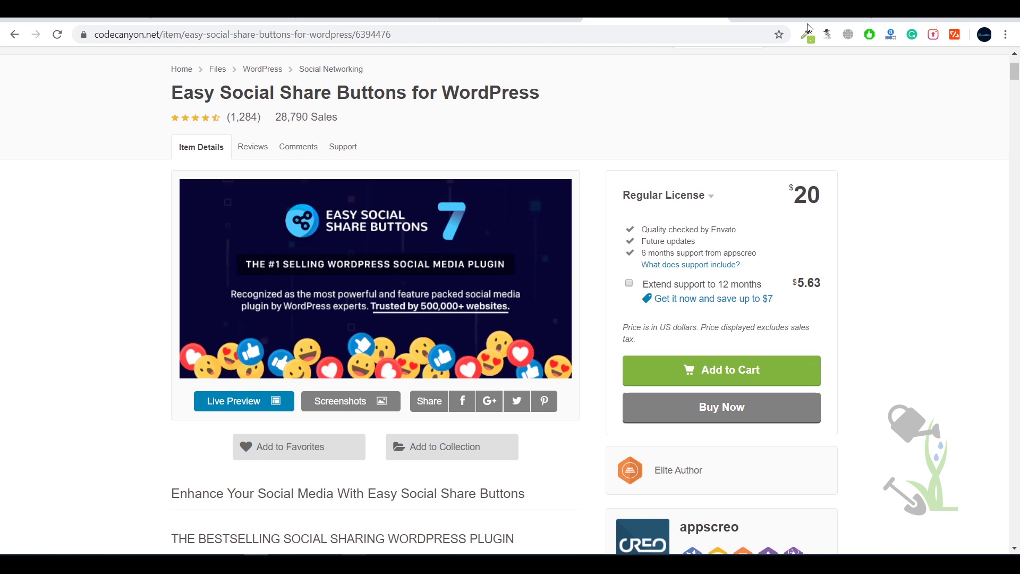
Launch the Easy Social Share Buttons live demo preview and scroll through its page.
{"action": "left_click", "coordinate": [563, 370]}
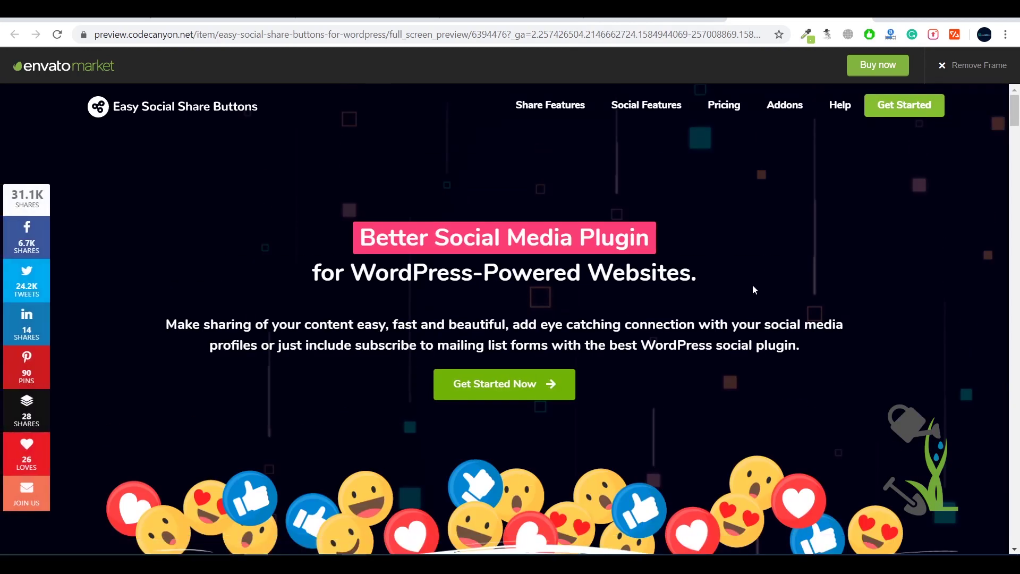
{"action": "scroll", "coordinate": [652, 279], "scroll_direction": "down", "scroll_amount": 5}
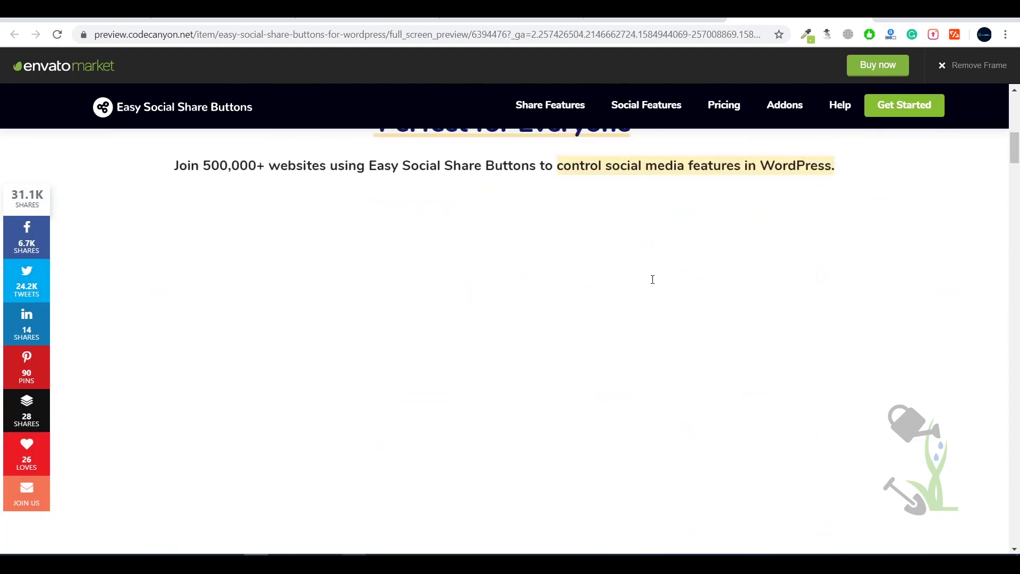
{"action": "scroll", "coordinate": [652, 279], "scroll_direction": "down", "scroll_amount": 10}
{"action": "scroll", "coordinate": [651, 282], "scroll_direction": "up", "scroll_amount": 8}
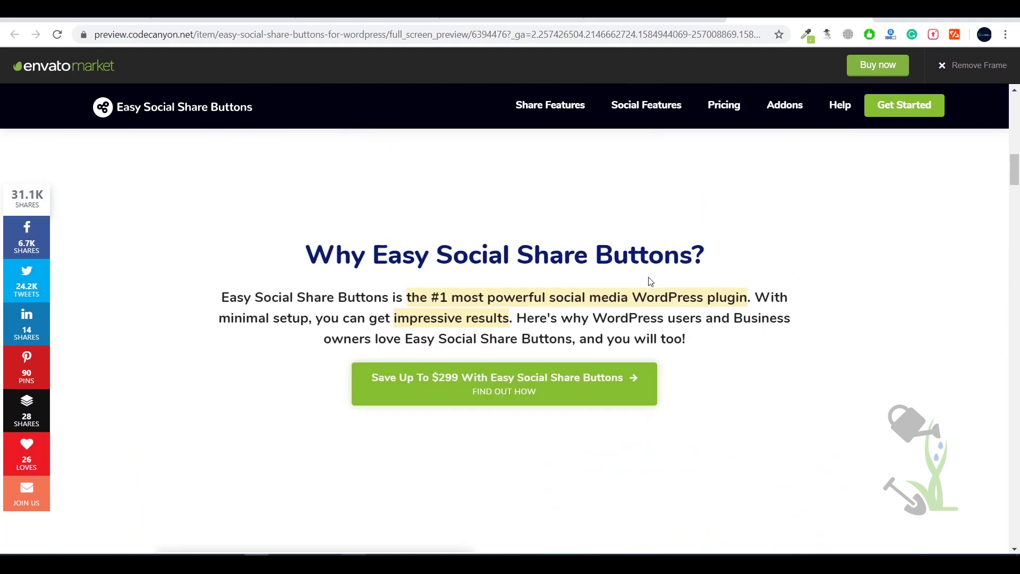
{"action": "scroll", "coordinate": [651, 281], "scroll_direction": "up", "scroll_amount": 8}
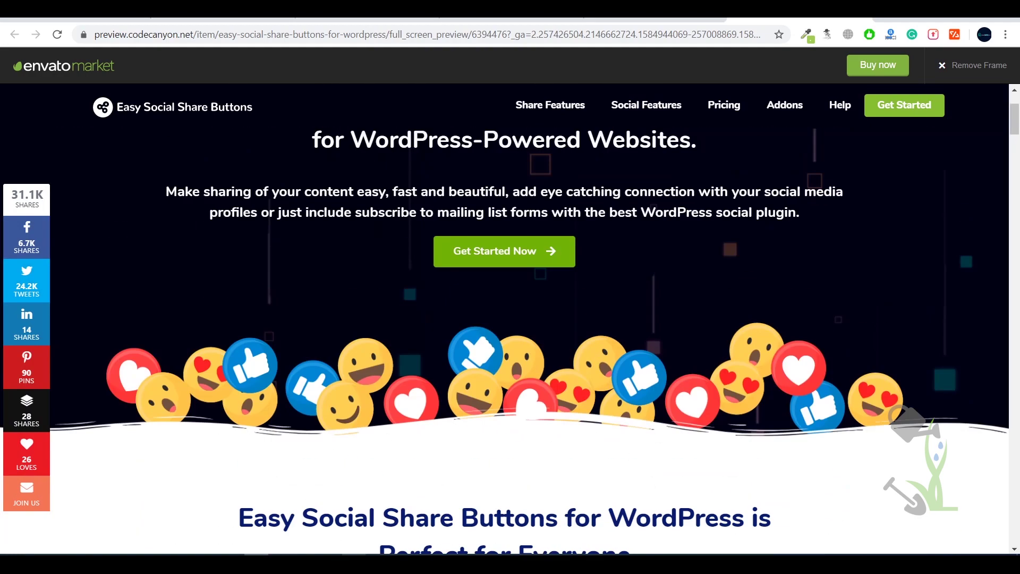
{"action": "scroll", "coordinate": [677, 273], "scroll_direction": "down", "scroll_amount": 10}
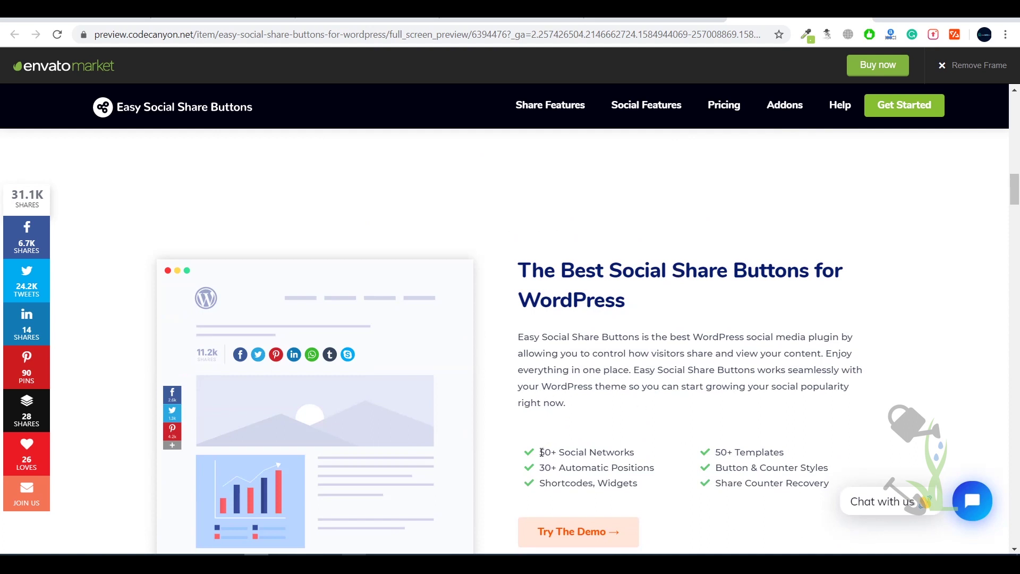
Highlight the '50+ Social Networks' feature text, then clear the highlight.
{"action": "mouse_move", "coordinate": [543, 452]}
{"action": "left_mouse_down"}
{"action": "mouse_move", "coordinate": [641, 452]}
{"action": "mouse_move", "coordinate": [532, 456]}
{"action": "left_mouse_up"}
{"action": "left_click", "coordinate": [643, 454]}
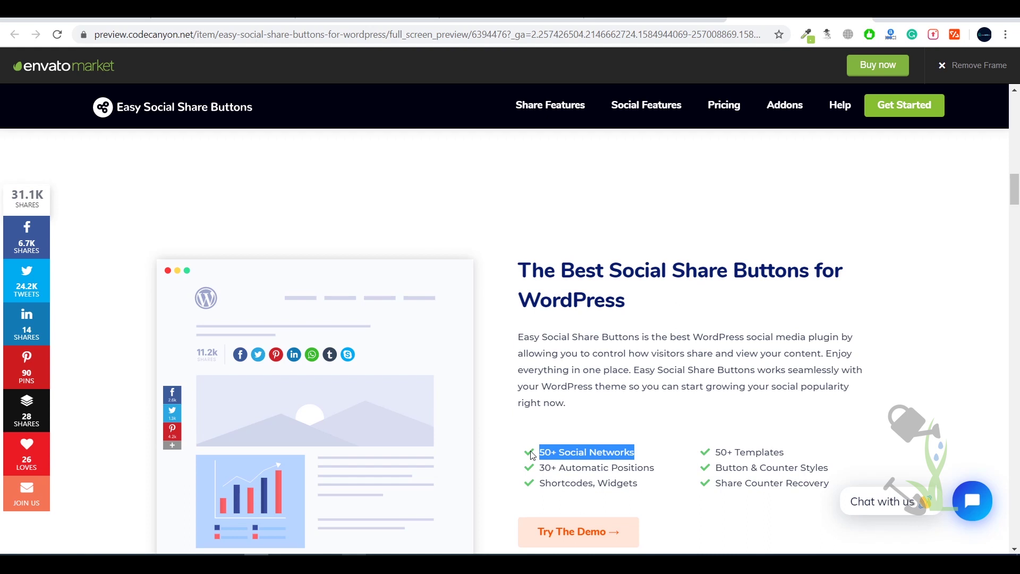
{"action": "left_click", "coordinate": [573, 453]}
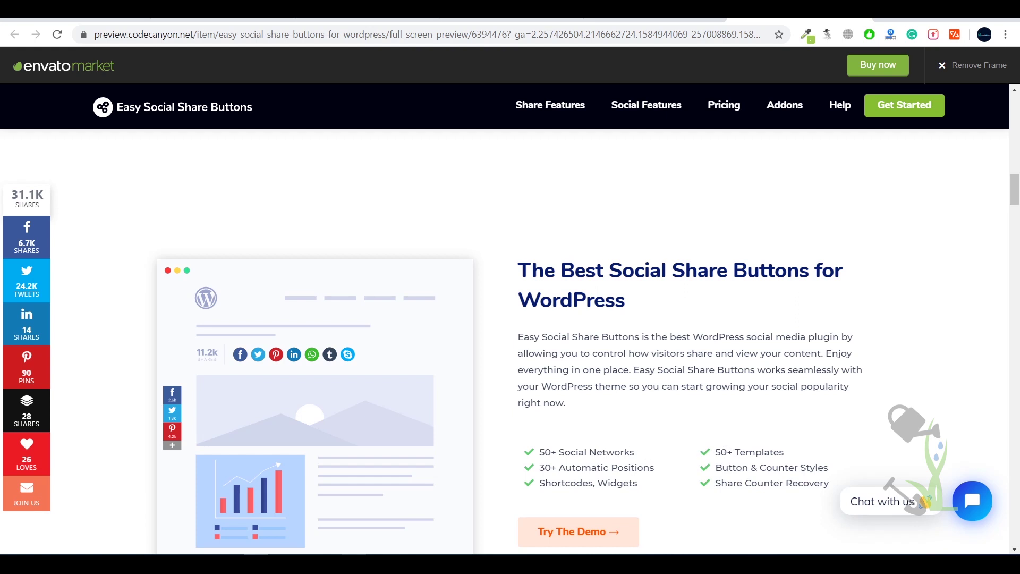
{"action": "scroll", "coordinate": [691, 390], "scroll_direction": "down", "scroll_amount": 2}
{"action": "scroll", "coordinate": [717, 398], "scroll_direction": "up", "scroll_amount": 2}
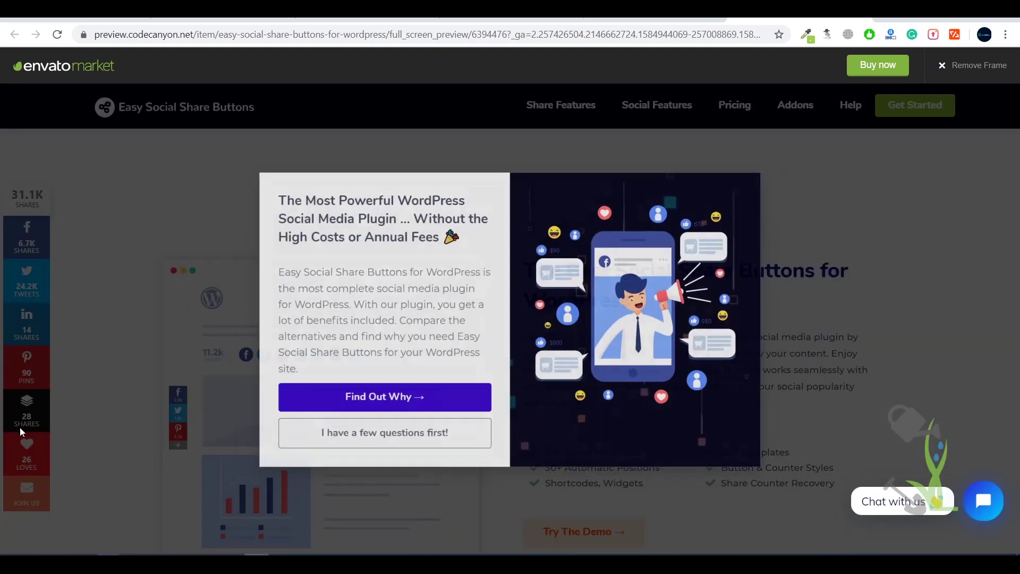
Close the promotional popup to reveal the floating share bar.
{"action": "left_click", "coordinate": [854, 343]}
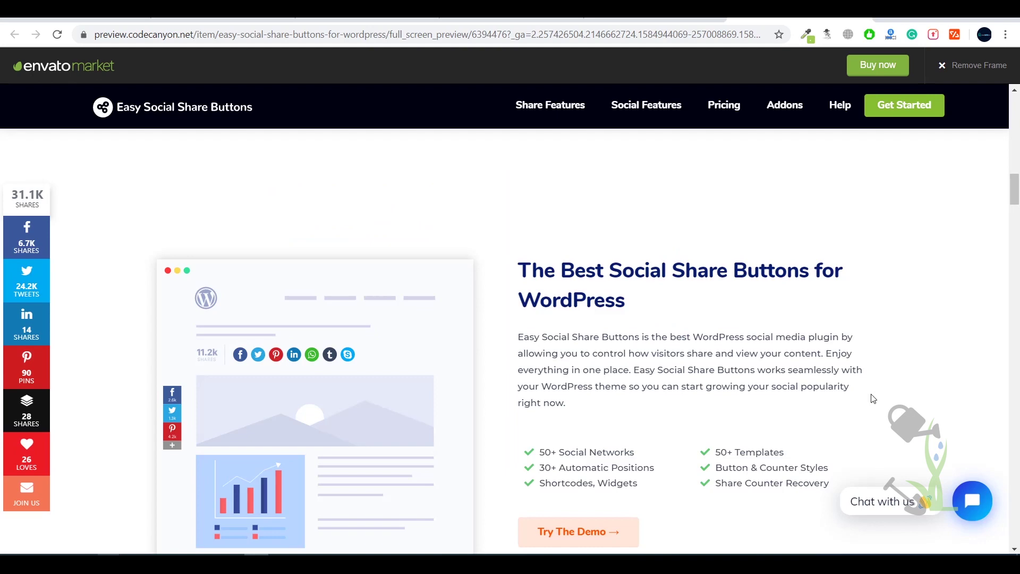
{"action": "scroll", "coordinate": [872, 398], "scroll_direction": "down", "scroll_amount": 9}
{"action": "scroll", "coordinate": [544, 304], "scroll_direction": "up", "scroll_amount": 5}
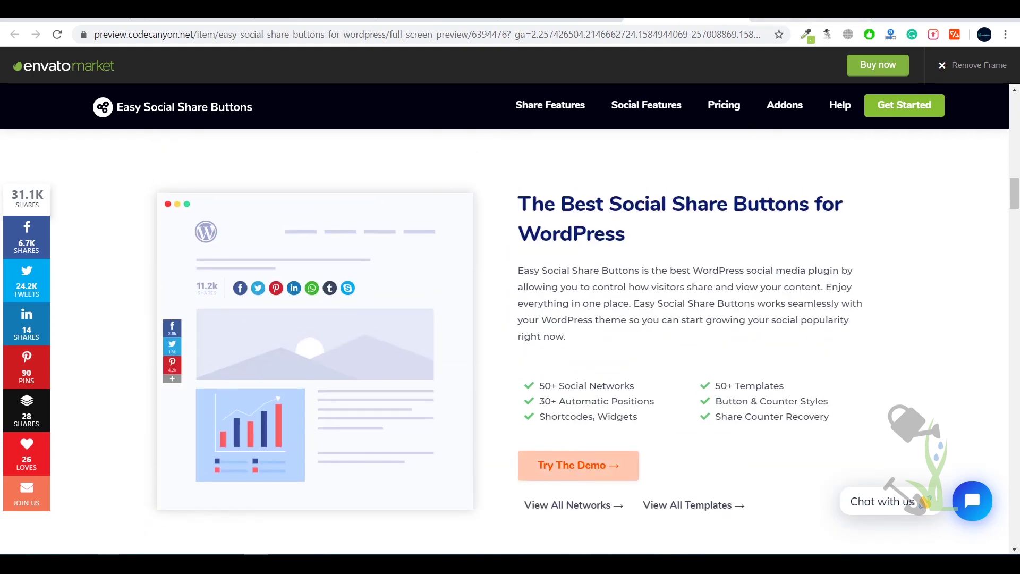
Open the Wonderful Share Button Styles demo in another tab, then return to the preview.
{"action": "left_click", "coordinate": [579, 466]}
{"action": "left_click", "coordinate": [685, 10]}
{"action": "scroll", "coordinate": [734, 298], "scroll_direction": "down", "scroll_amount": 10}
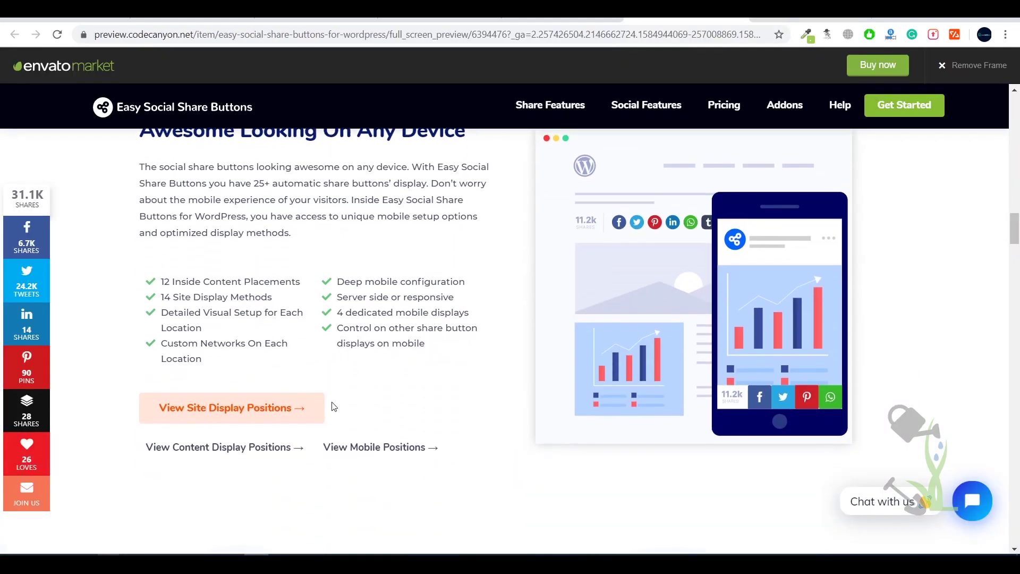
{"action": "scroll", "coordinate": [319, 412], "scroll_direction": "down", "scroll_amount": 3}
{"action": "scroll", "coordinate": [310, 419], "scroll_direction": "up", "scroll_amount": 4}
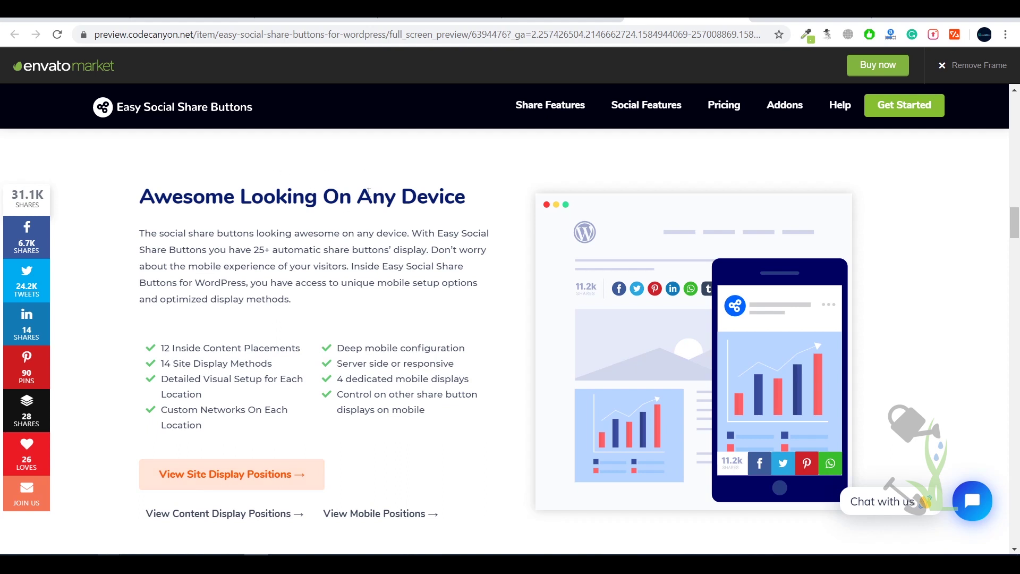
Highlight the 'Awesome Looking On Any Device' heading and mobile feature list, then clear it.
{"action": "left_click_drag", "start_coordinate": [368, 193], "coordinate": [439, 196]}
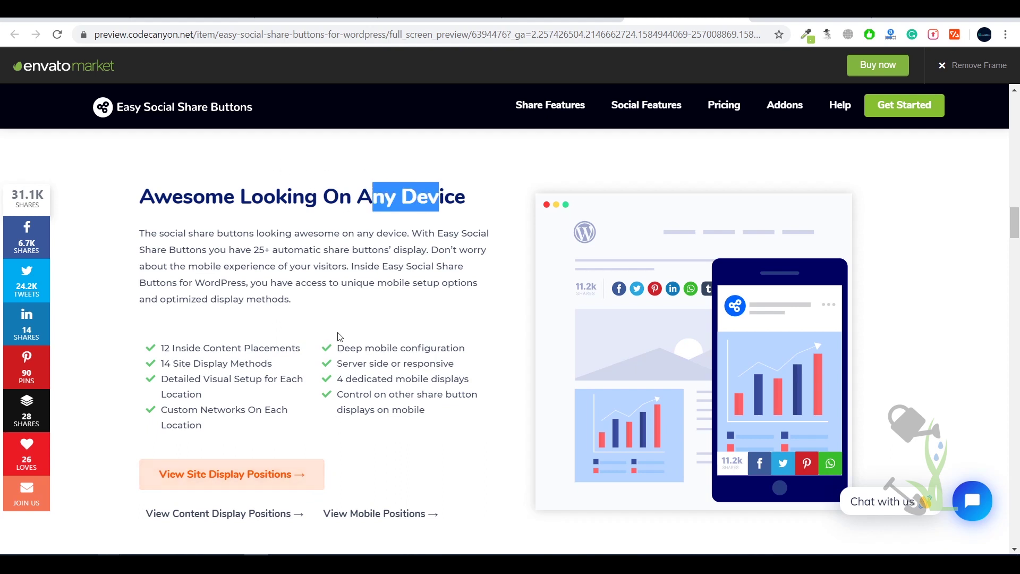
{"action": "left_click_drag", "start_coordinate": [339, 337], "coordinate": [412, 441]}
{"action": "left_click", "coordinate": [471, 412]}
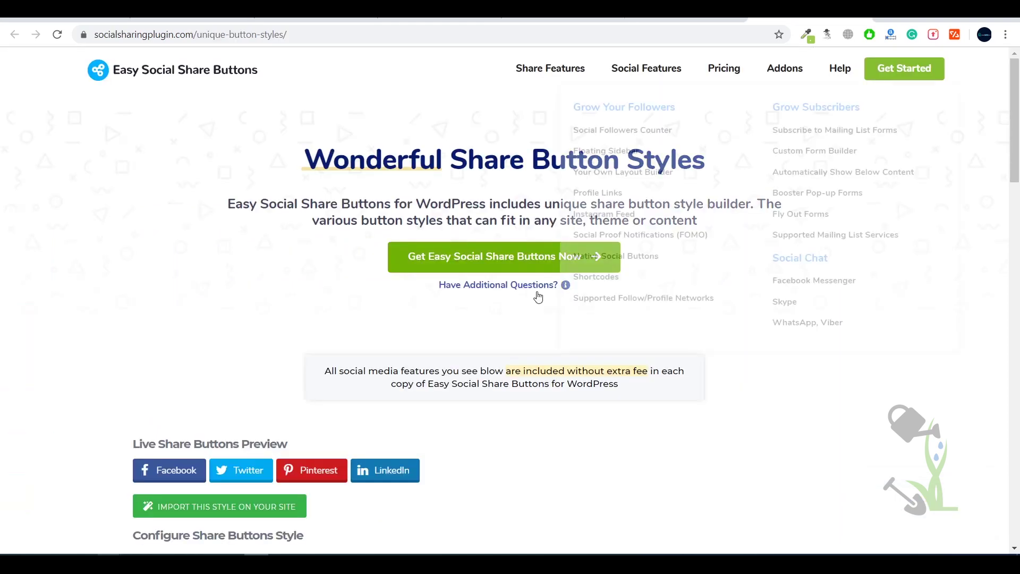
Scroll through the demo's remaining features and go to the Pricing page.
{"action": "scroll", "coordinate": [386, 276], "scroll_direction": "down", "scroll_amount": 5}
{"action": "scroll", "coordinate": [386, 276], "scroll_direction": "up", "scroll_amount": 3}
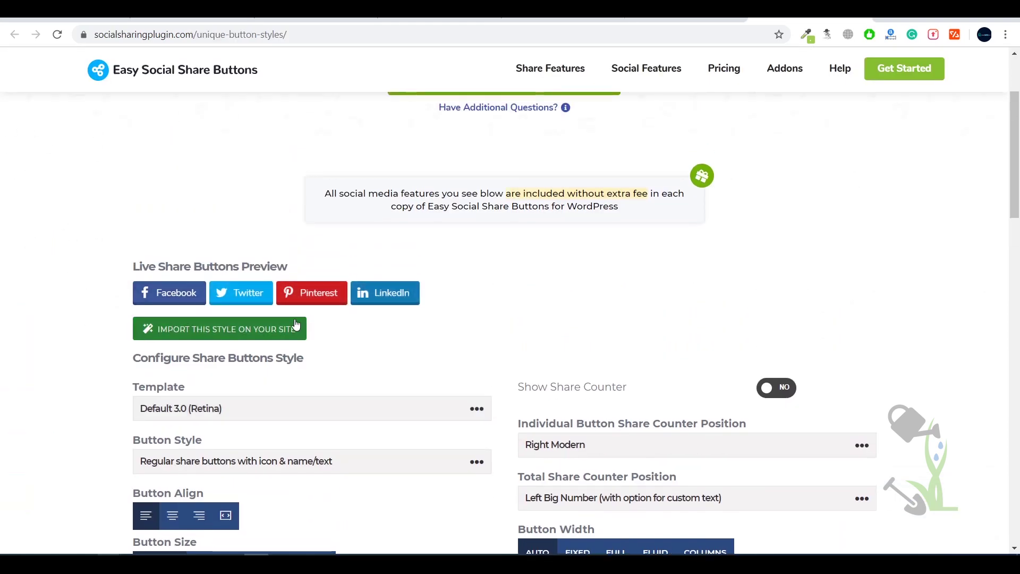
{"action": "scroll", "coordinate": [492, 305], "scroll_direction": "down", "scroll_amount": 8}
{"action": "scroll", "coordinate": [495, 299], "scroll_direction": "up", "scroll_amount": 10}
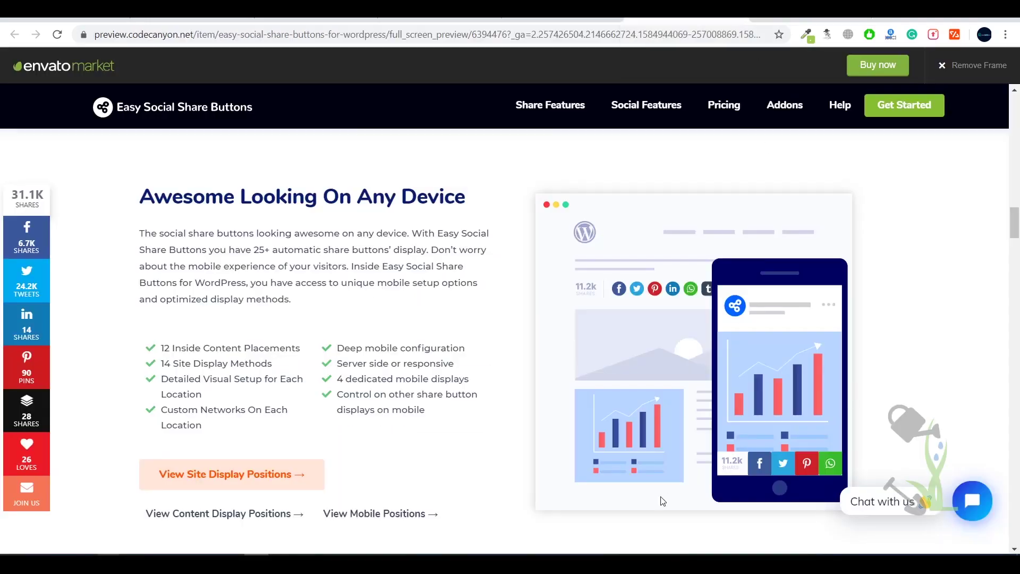
{"action": "scroll", "coordinate": [560, 454], "scroll_direction": "down", "scroll_amount": 6}
{"action": "scroll", "coordinate": [553, 447], "scroll_direction": "up", "scroll_amount": 5}
{"action": "scroll", "coordinate": [552, 450], "scroll_direction": "down", "scroll_amount": 5}
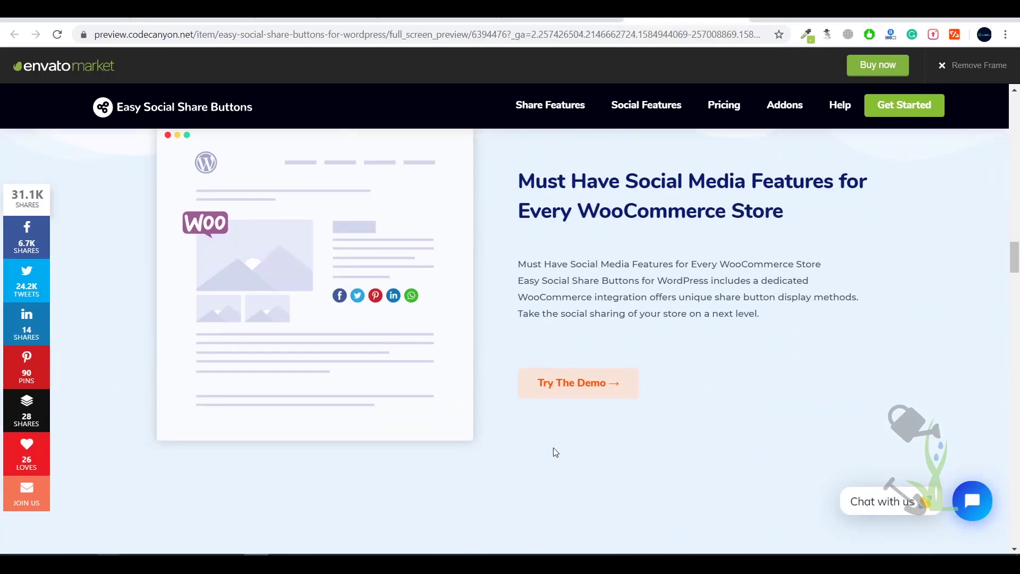
{"action": "scroll", "coordinate": [551, 451], "scroll_direction": "up", "scroll_amount": 4}
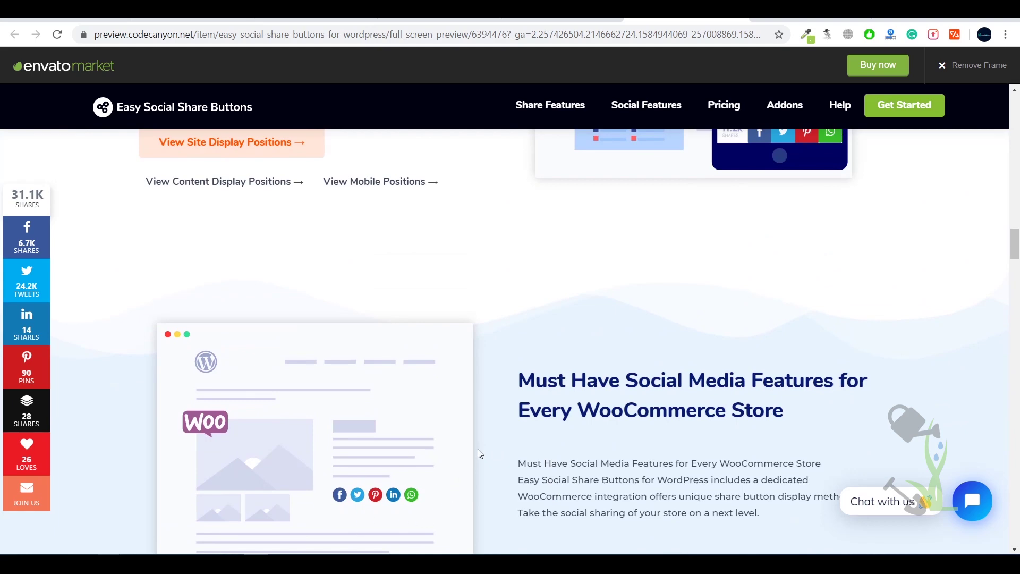
{"action": "scroll", "coordinate": [412, 462], "scroll_direction": "down", "scroll_amount": 3}
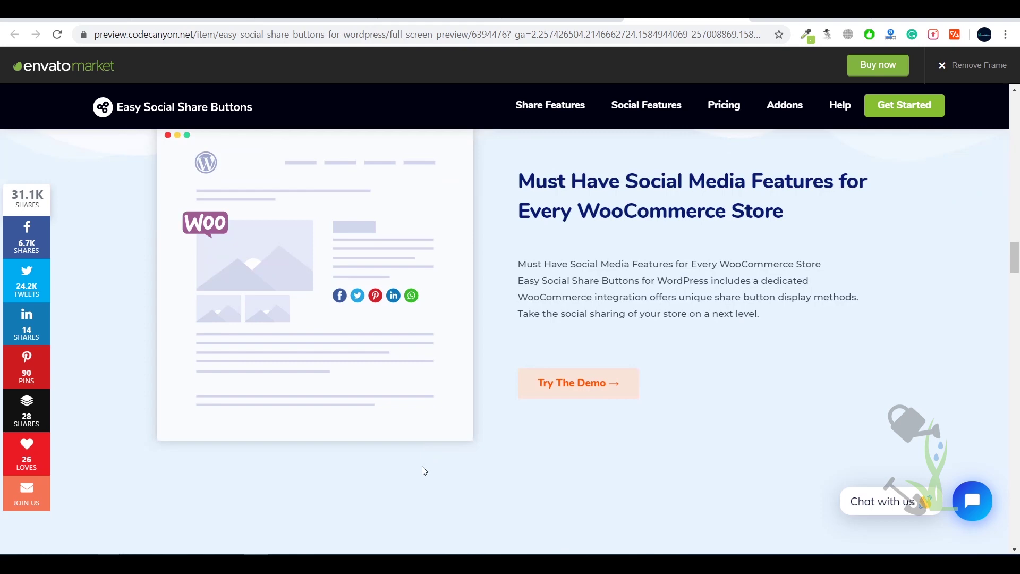
{"action": "scroll", "coordinate": [455, 445], "scroll_direction": "down", "scroll_amount": 2}
{"action": "scroll", "coordinate": [455, 446], "scroll_direction": "up", "scroll_amount": 3}
{"action": "scroll", "coordinate": [457, 447], "scroll_direction": "down", "scroll_amount": 5}
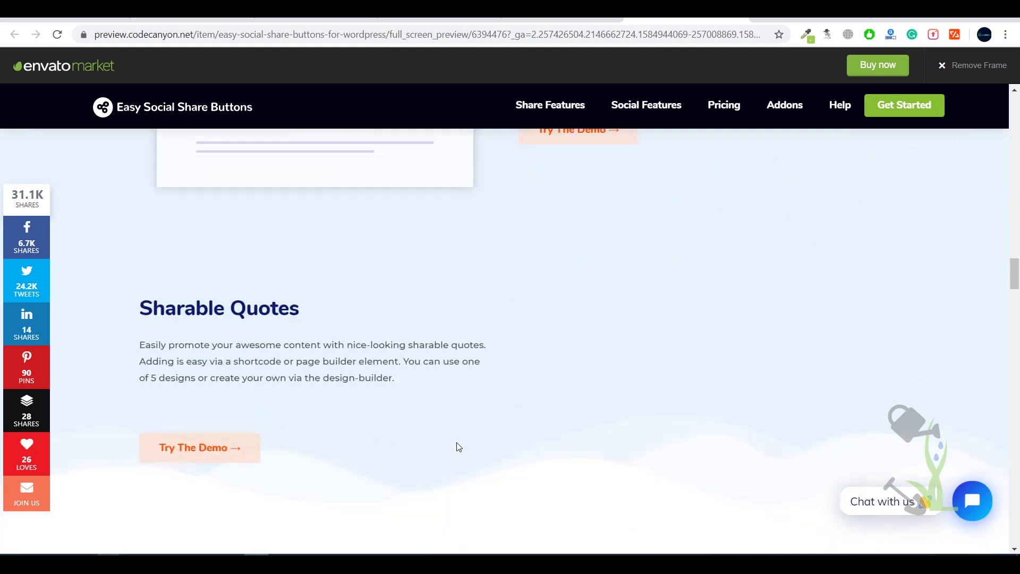
{"action": "scroll", "coordinate": [459, 446], "scroll_direction": "down", "scroll_amount": 15}
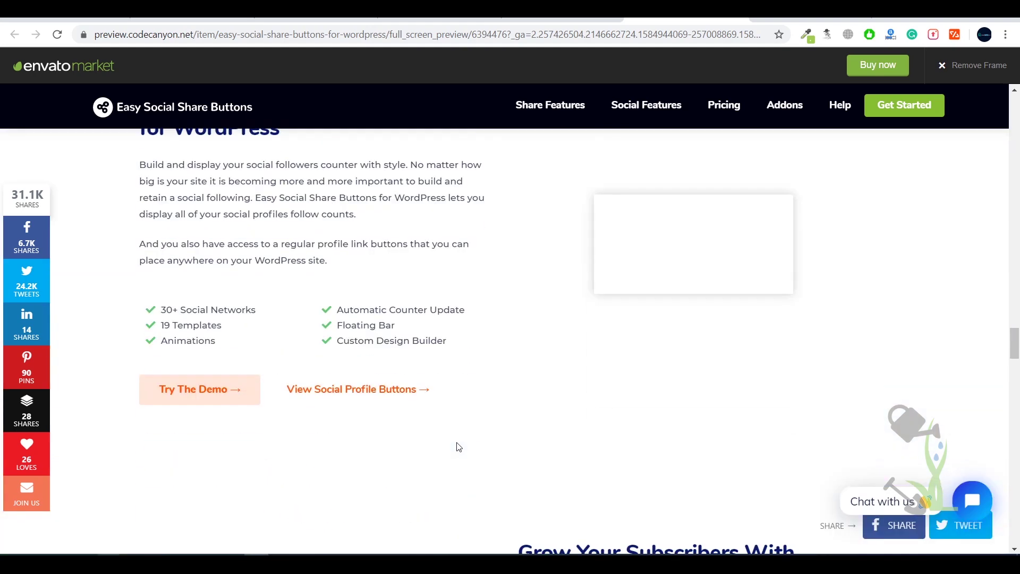
{"action": "scroll", "coordinate": [717, 256], "scroll_direction": "up", "scroll_amount": 20}
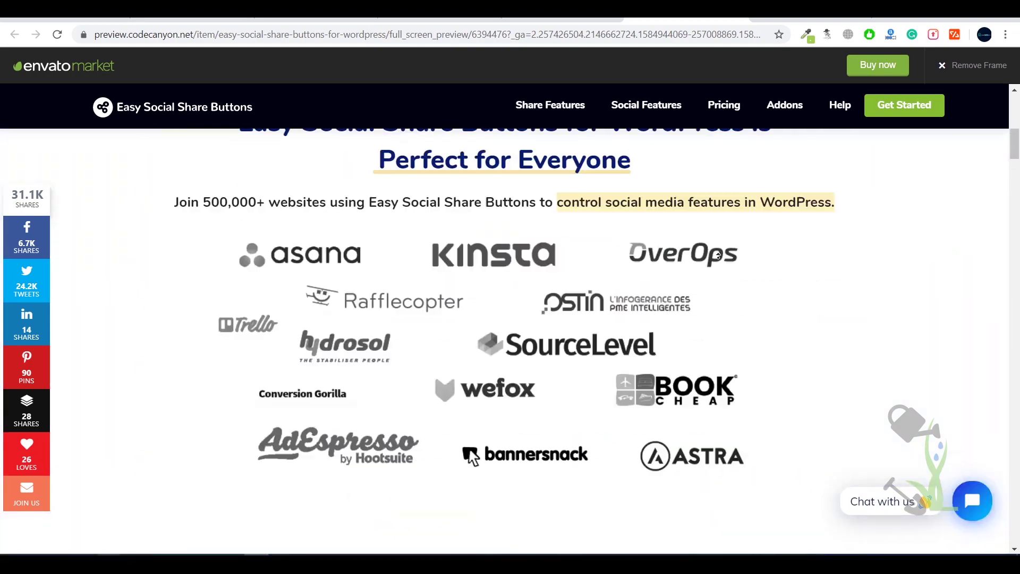
{"action": "scroll", "coordinate": [718, 256], "scroll_direction": "up", "scroll_amount": 5}
{"action": "left_click", "coordinate": [728, 109]}
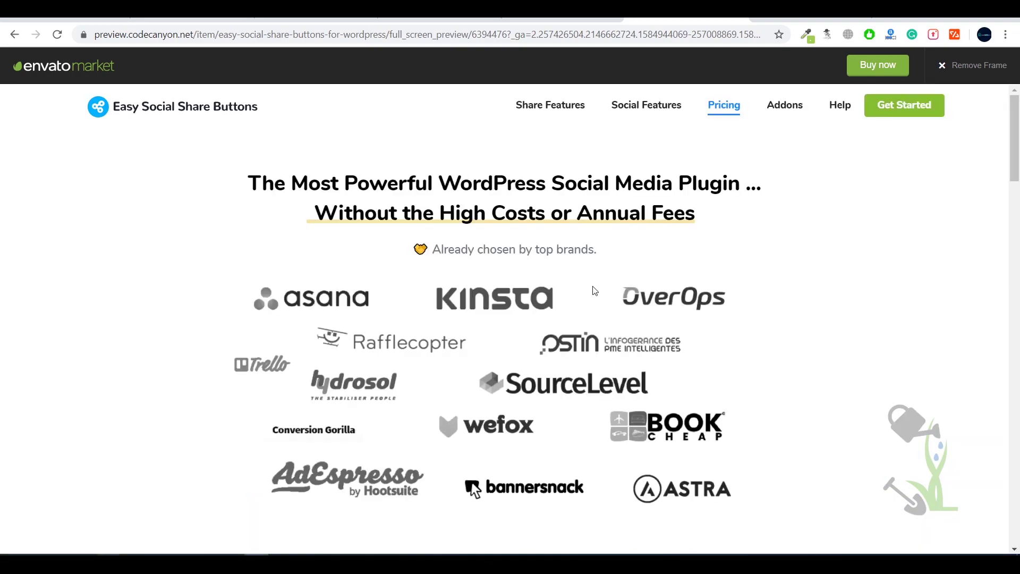
Review the pricing section and highlight the $20 single-site price.
{"action": "scroll", "coordinate": [626, 268], "scroll_direction": "down", "scroll_amount": 5}
{"action": "scroll", "coordinate": [625, 269], "scroll_direction": "down", "scroll_amount": 6}
{"action": "scroll", "coordinate": [622, 269], "scroll_direction": "up", "scroll_amount": 6}
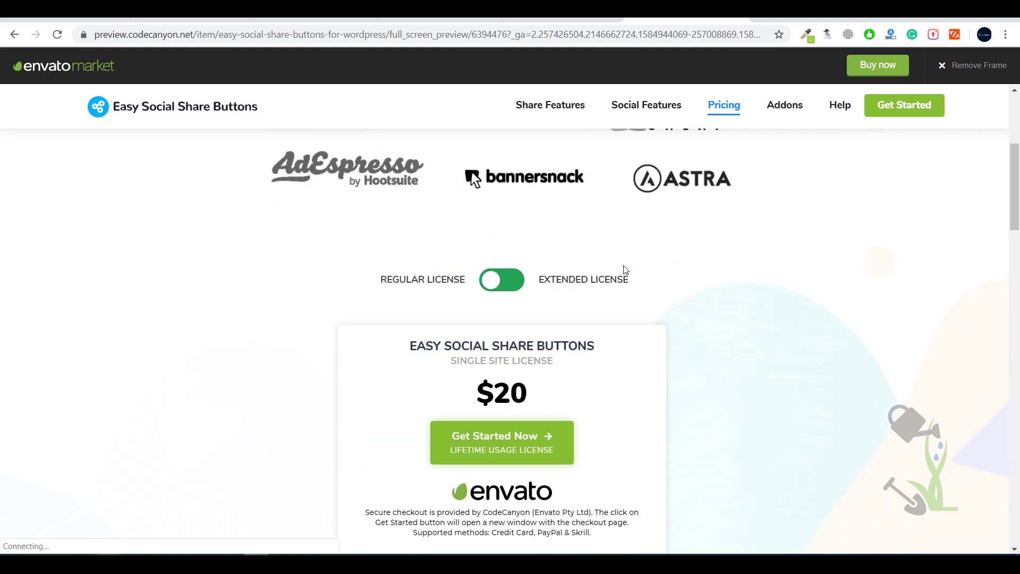
{"action": "scroll", "coordinate": [597, 319], "scroll_direction": "down", "scroll_amount": 5}
{"action": "scroll", "coordinate": [584, 324], "scroll_direction": "up", "scroll_amount": 5}
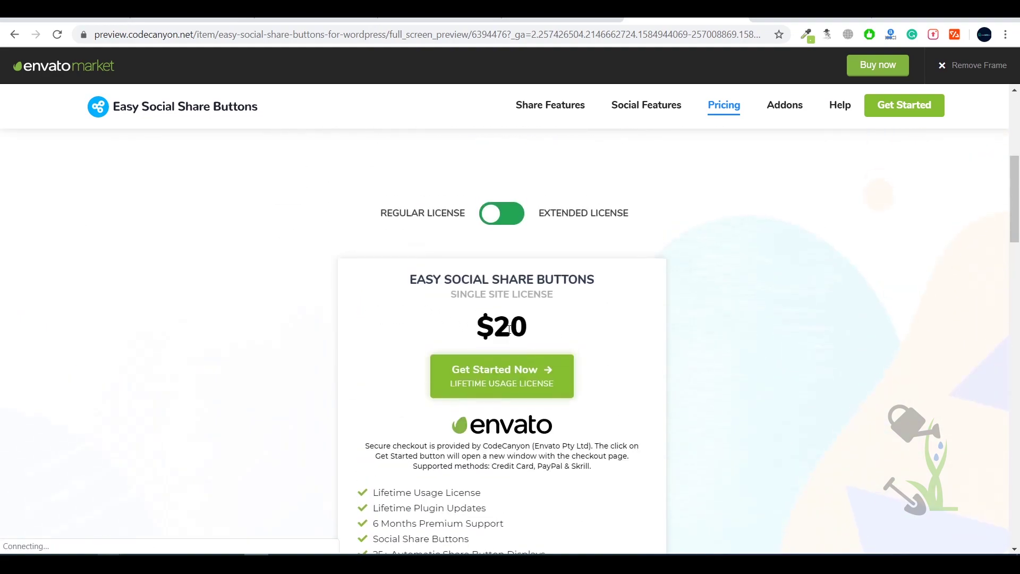
{"action": "scroll", "coordinate": [553, 341], "scroll_direction": "down", "scroll_amount": 12}
{"action": "scroll", "coordinate": [553, 336], "scroll_direction": "up", "scroll_amount": 12}
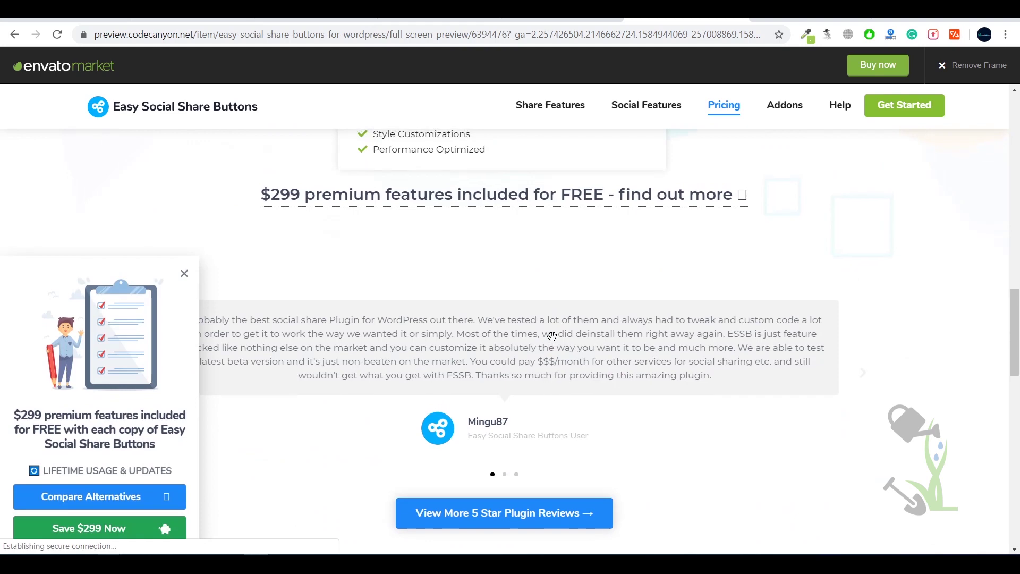
{"action": "left_click_drag", "start_coordinate": [549, 334], "coordinate": [374, 349]}
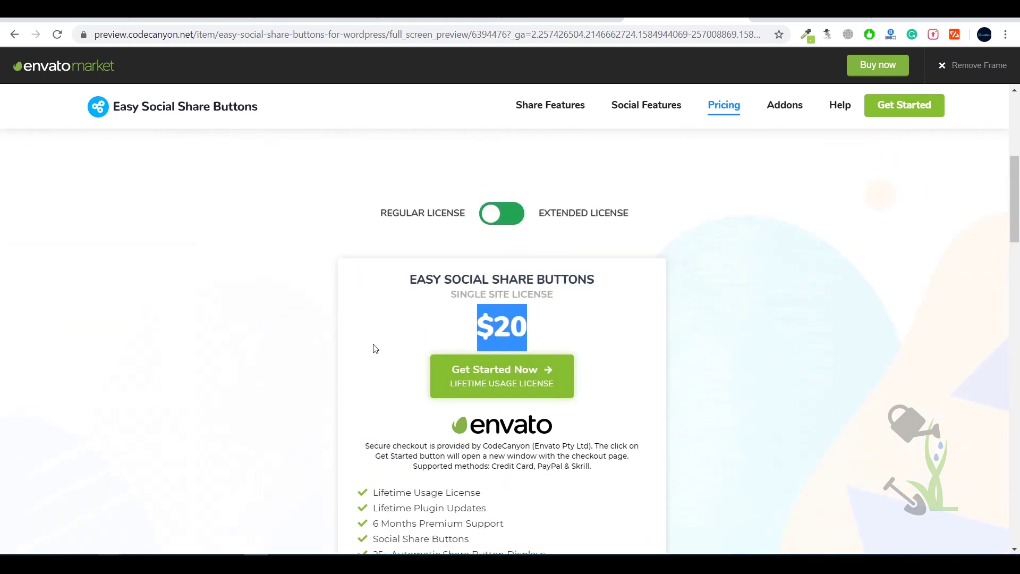
Switch pricing to Extended License and highlight its $199 price.
{"action": "left_click", "coordinate": [485, 214]}
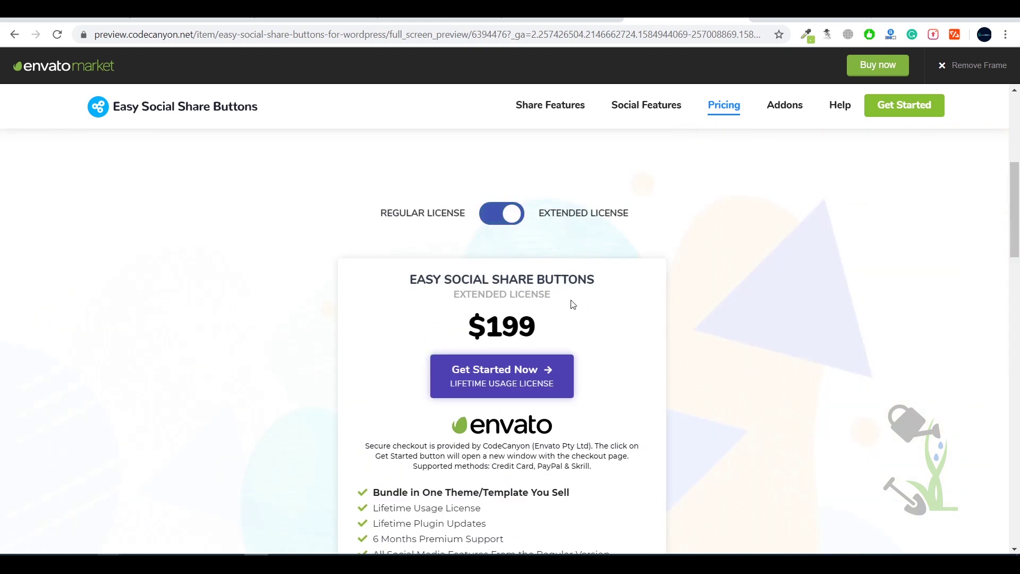
{"action": "left_click_drag", "start_coordinate": [572, 303], "coordinate": [420, 301]}
{"action": "left_click_drag", "start_coordinate": [674, 344], "coordinate": [381, 321]}
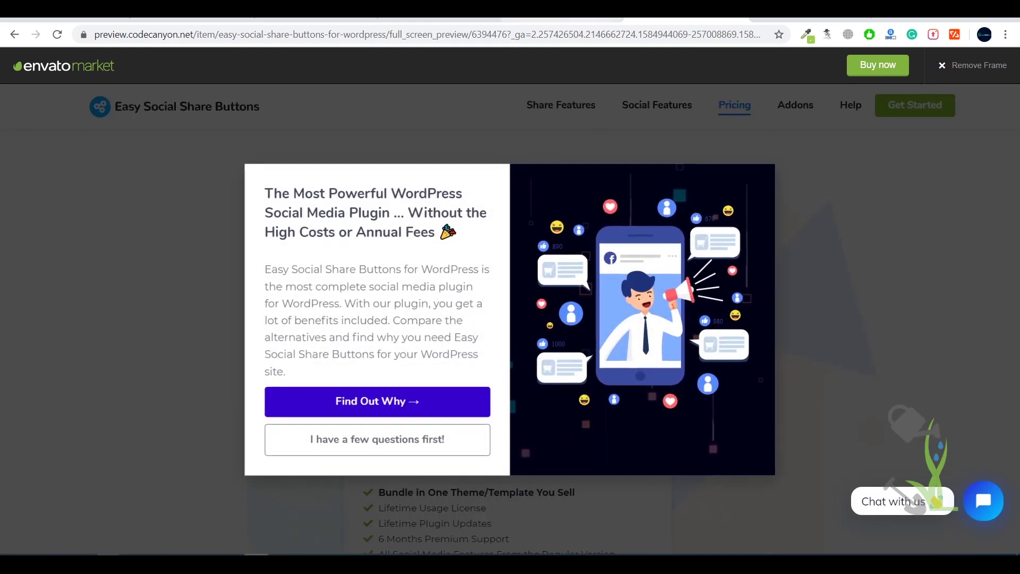
Go back to the plugin's CodeCanyon item page, then move to the WordPress site tab.
{"action": "key", "text": "alt+Left"}
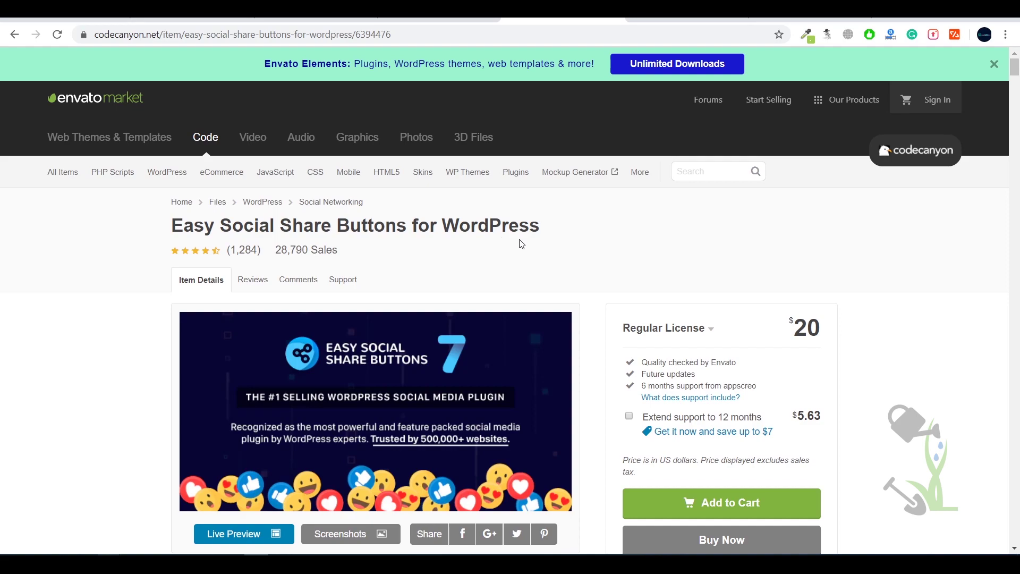
{"action": "scroll", "coordinate": [588, 357], "scroll_direction": "down", "scroll_amount": 10}
{"action": "scroll", "coordinate": [591, 361], "scroll_direction": "up", "scroll_amount": 10}
{"action": "scroll", "coordinate": [590, 360], "scroll_direction": "down", "scroll_amount": 14}
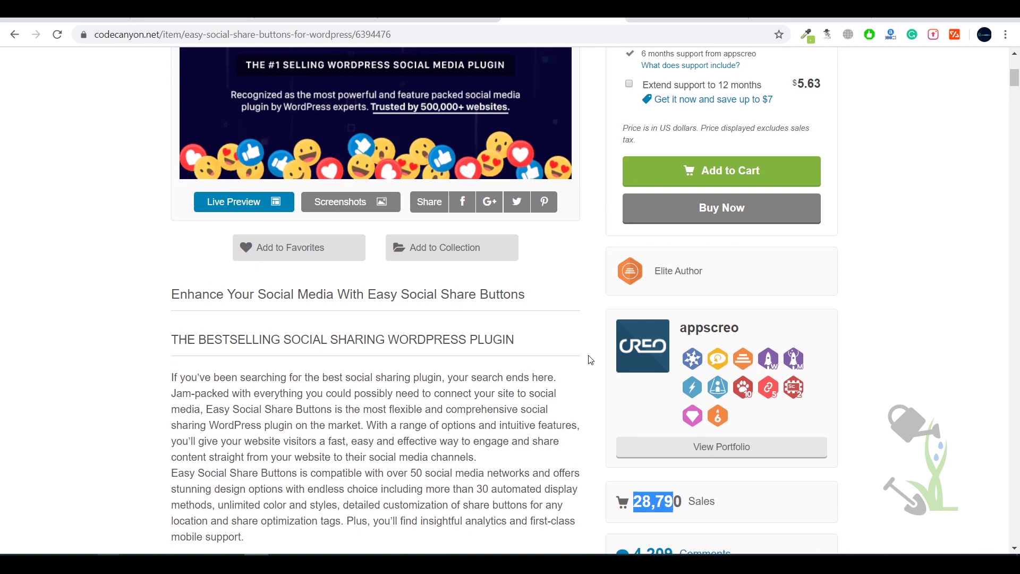
{"action": "scroll", "coordinate": [591, 361], "scroll_direction": "up", "scroll_amount": 11}
{"action": "scroll", "coordinate": [590, 361], "scroll_direction": "up", "scroll_amount": 3}
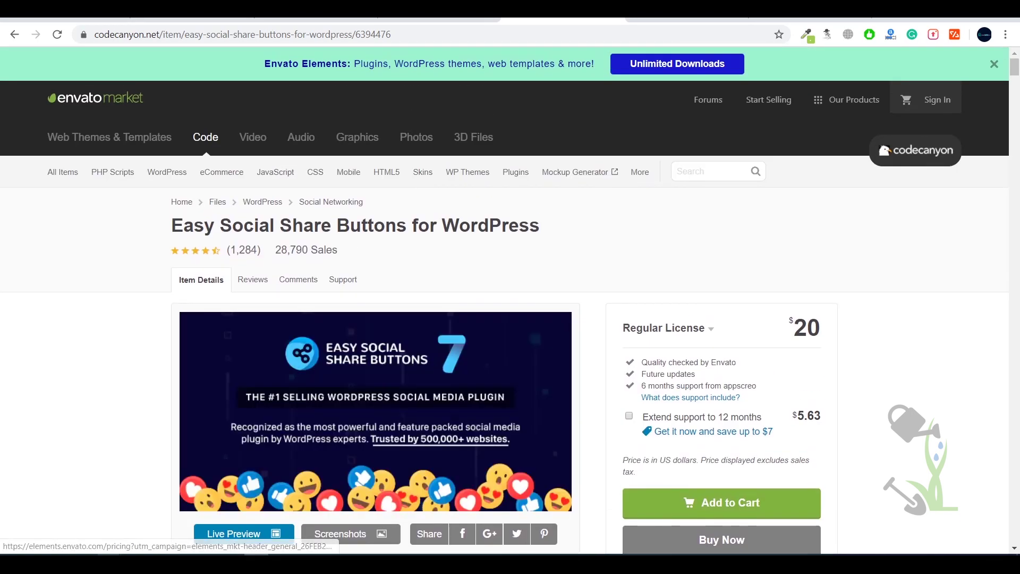
{"action": "left_click", "coordinate": [438, 10]}
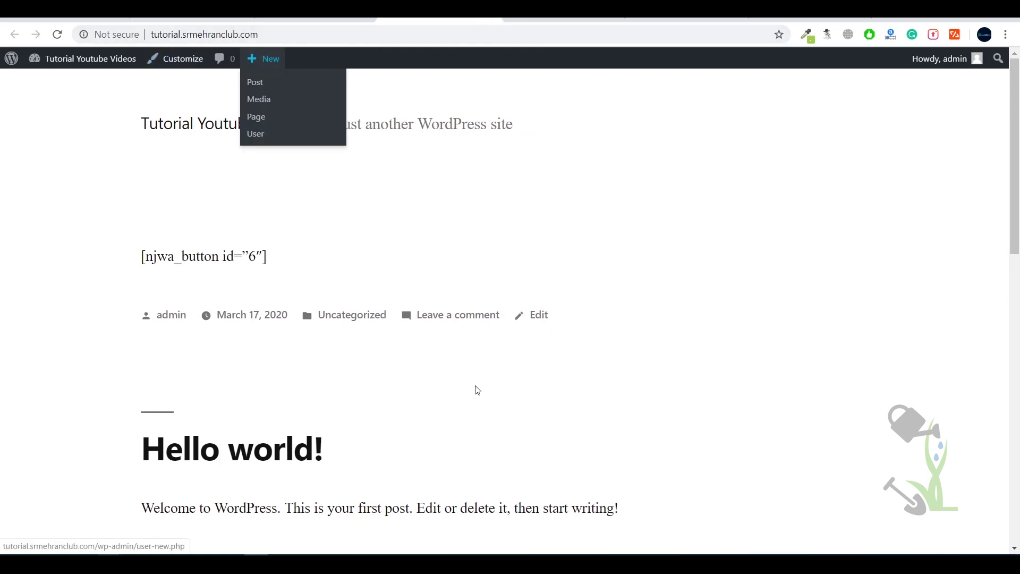
Append /wp-admin/ to the Tutorial Youtube Videos site address and load the admin Dashboard.
{"action": "scroll", "coordinate": [663, 307], "scroll_direction": "down", "scroll_amount": 3}
{"action": "scroll", "coordinate": [663, 310], "scroll_direction": "up", "scroll_amount": 3}
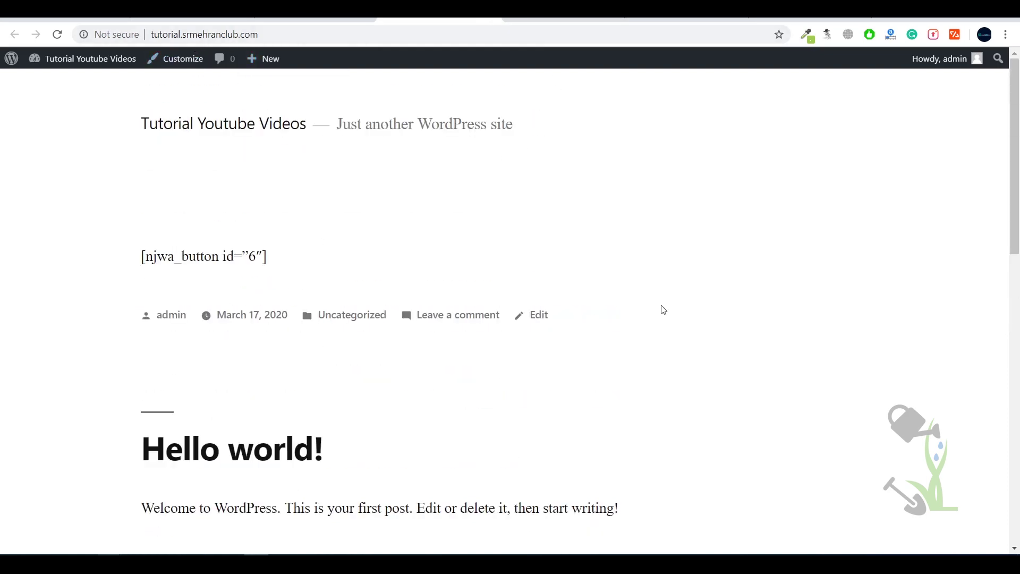
{"action": "scroll", "coordinate": [664, 309], "scroll_direction": "down", "scroll_amount": 14}
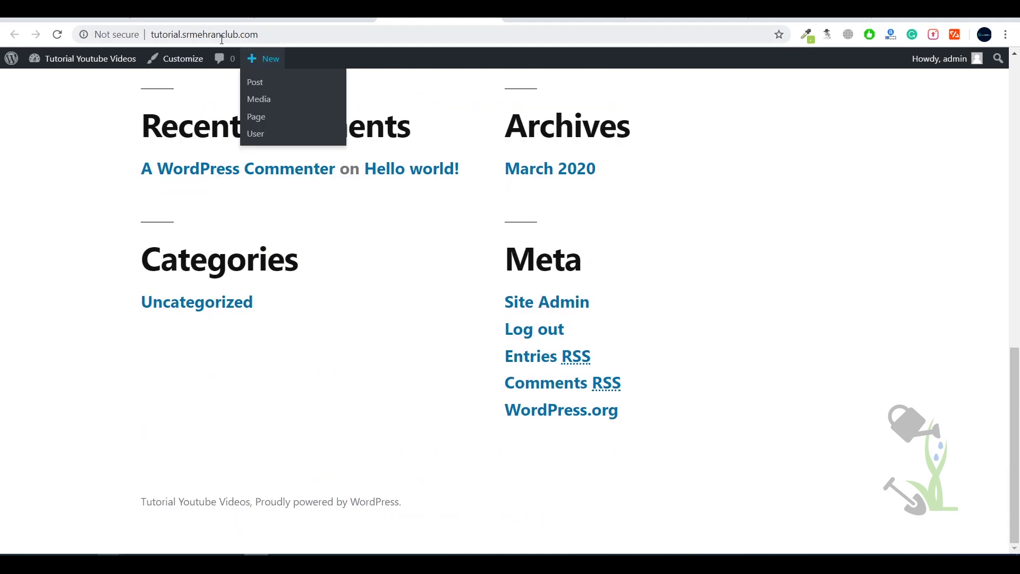
{"action": "left_click", "coordinate": [337, 37]}
{"action": "left_click", "coordinate": [367, 40]}
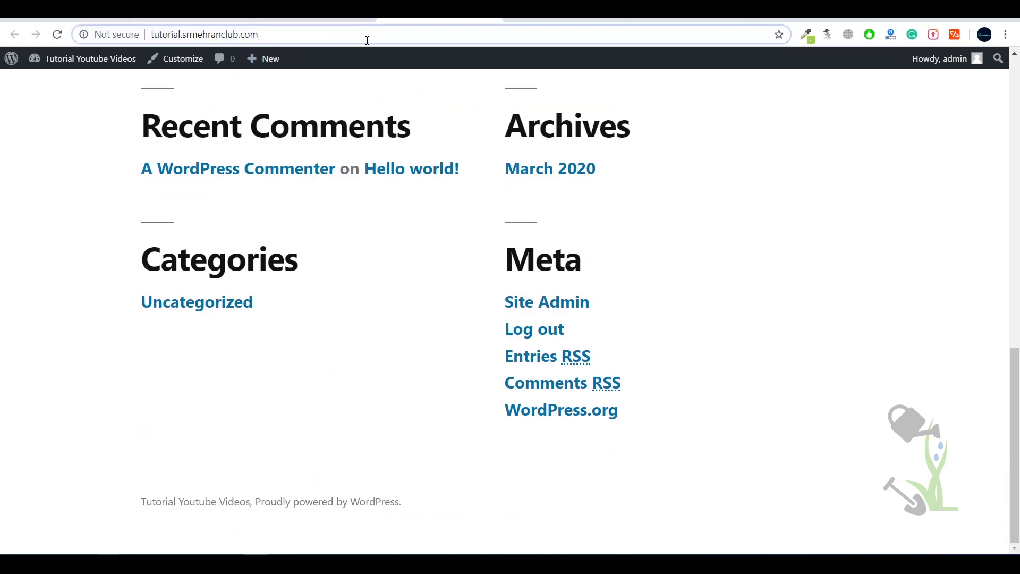
{"action": "type", "text": "/"}
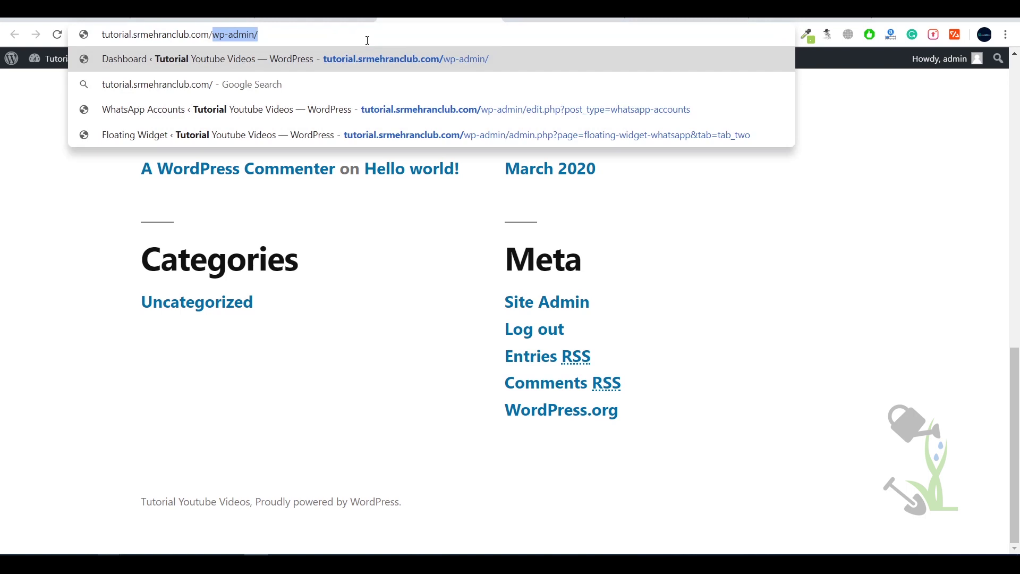
{"action": "key", "text": "Right"}
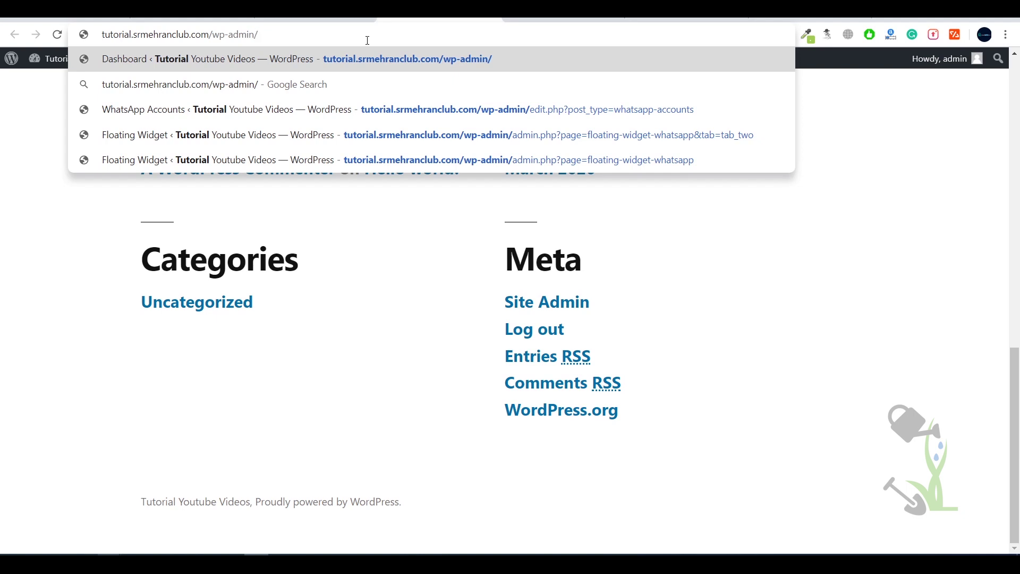
{"action": "key", "text": "Return"}
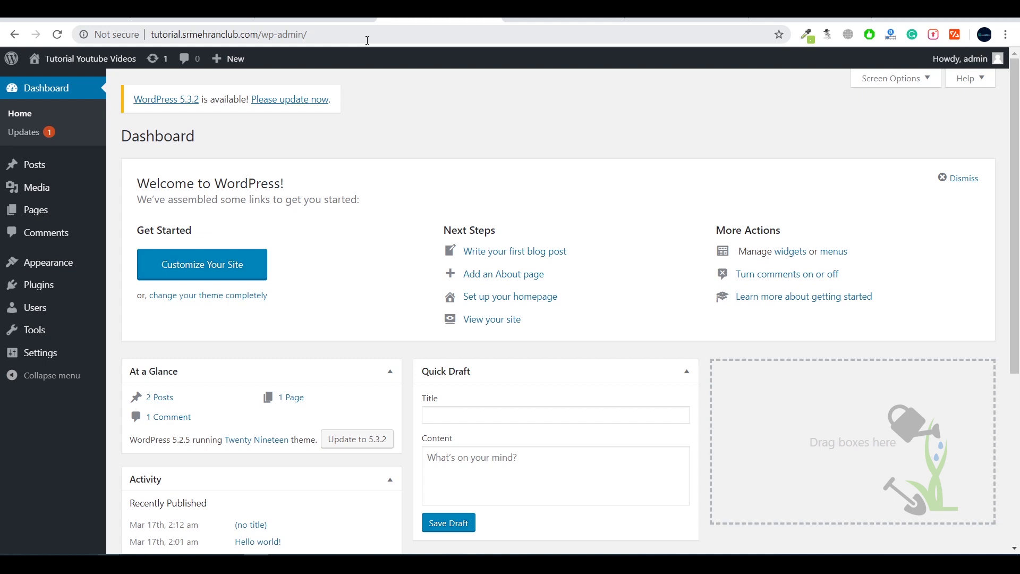
Collapse At a Glance, Quick Draft, Activity and Events and News, and dismiss the Welcome panel.
{"action": "left_click", "coordinate": [388, 371]}
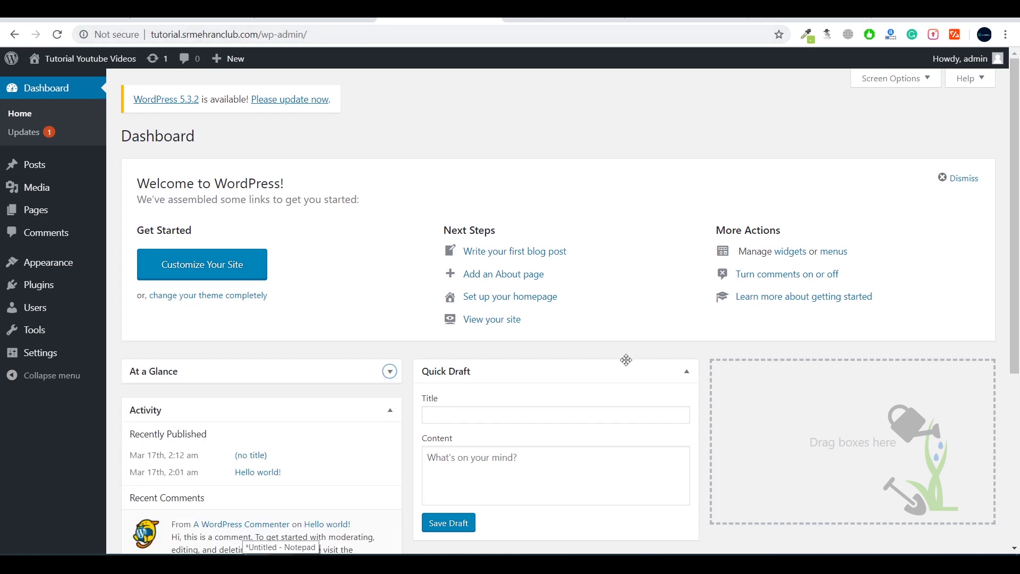
{"action": "left_click", "coordinate": [687, 372]}
{"action": "left_click", "coordinate": [390, 410]}
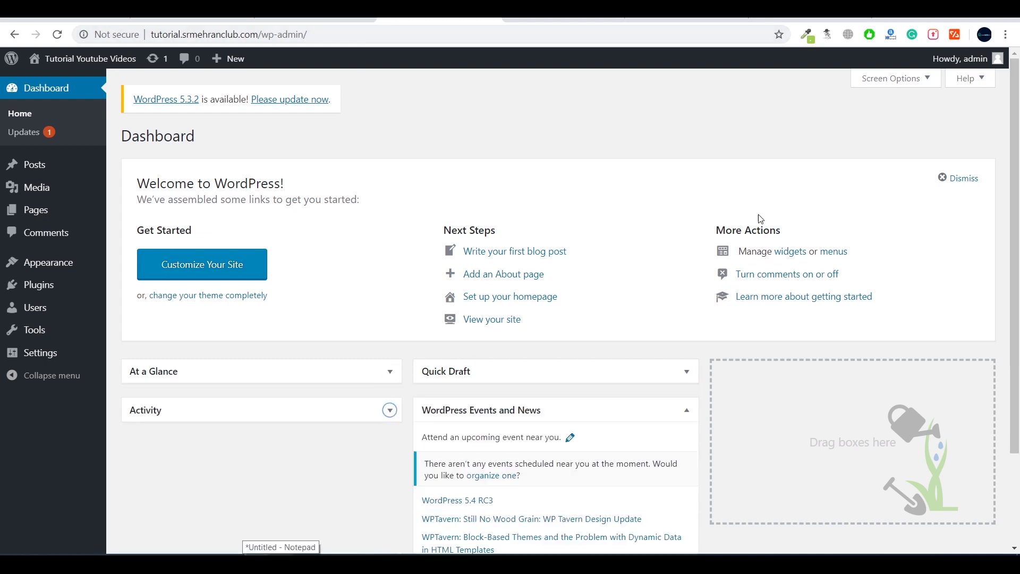
{"action": "left_click", "coordinate": [962, 185]}
{"action": "left_click", "coordinate": [694, 204]}
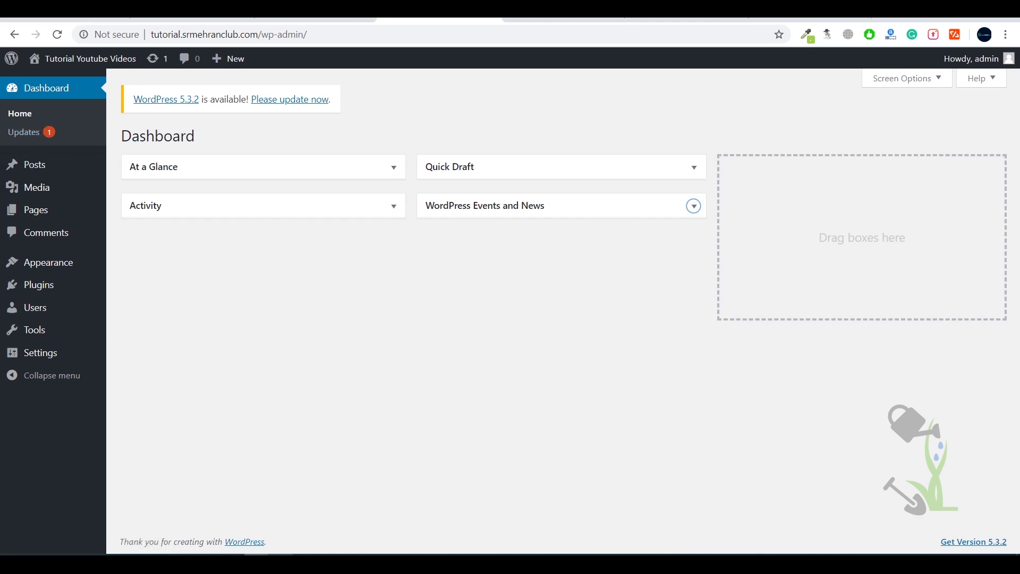
{"action": "mouse_move", "coordinate": [31, 165]}
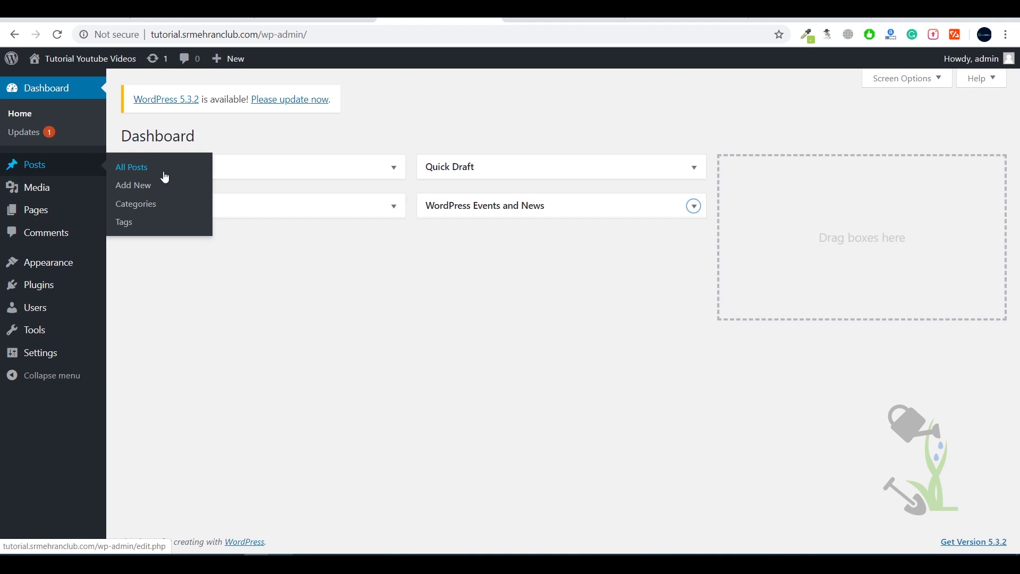
{"action": "mouse_move", "coordinate": [41, 187]}
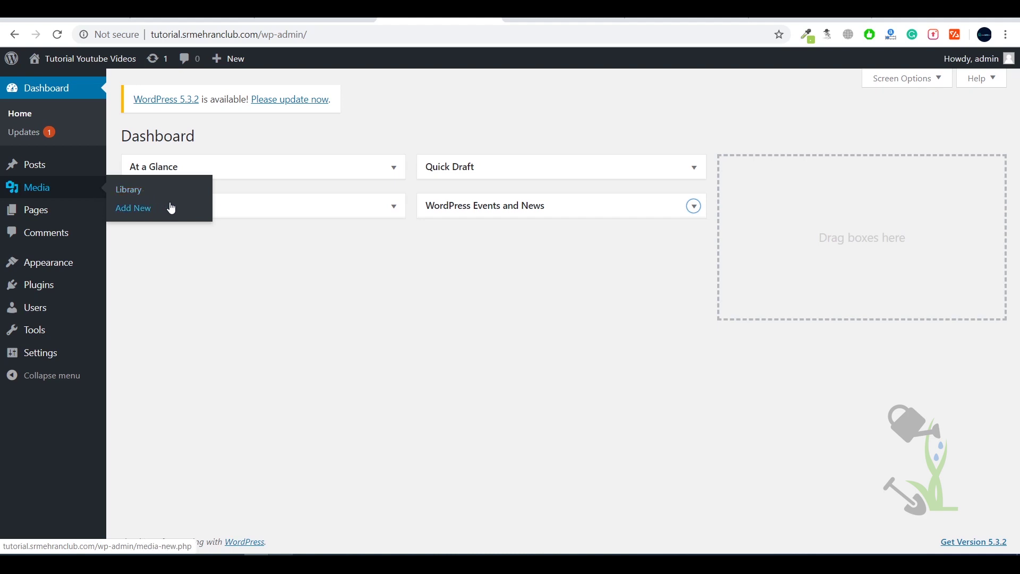
{"action": "mouse_move", "coordinate": [56, 218]}
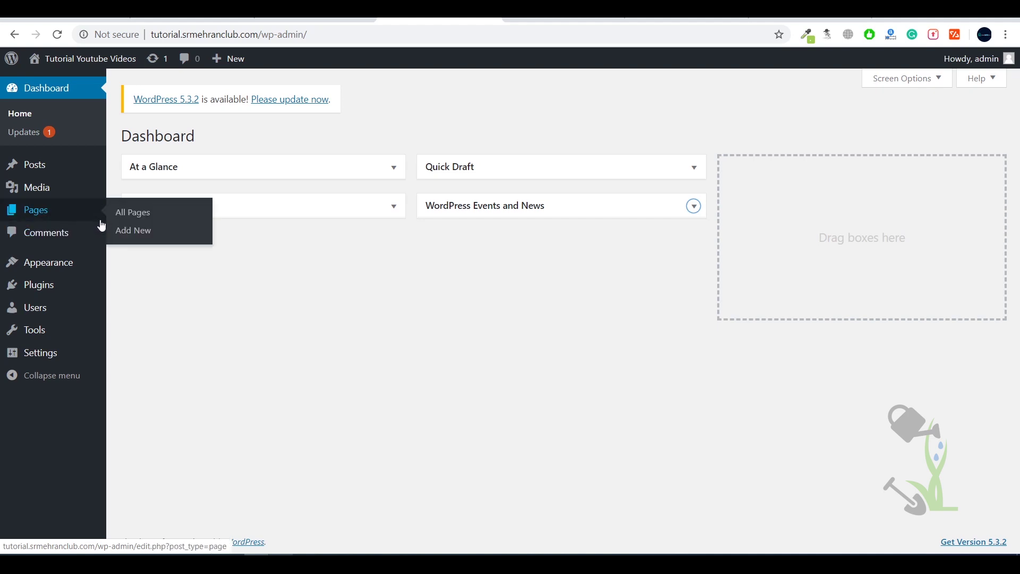
{"action": "mouse_move", "coordinate": [94, 200]}
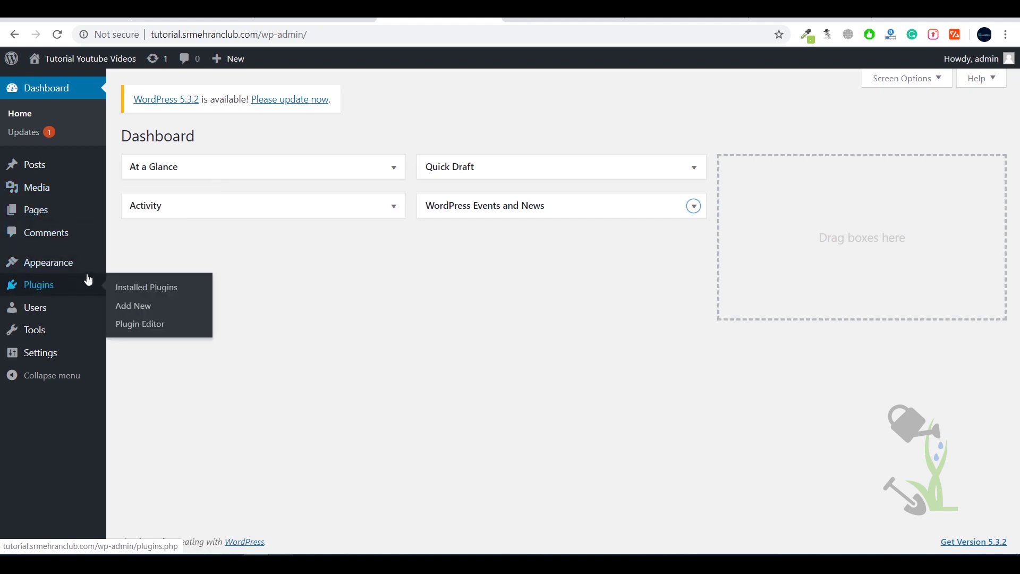
{"action": "mouse_move", "coordinate": [89, 267]}
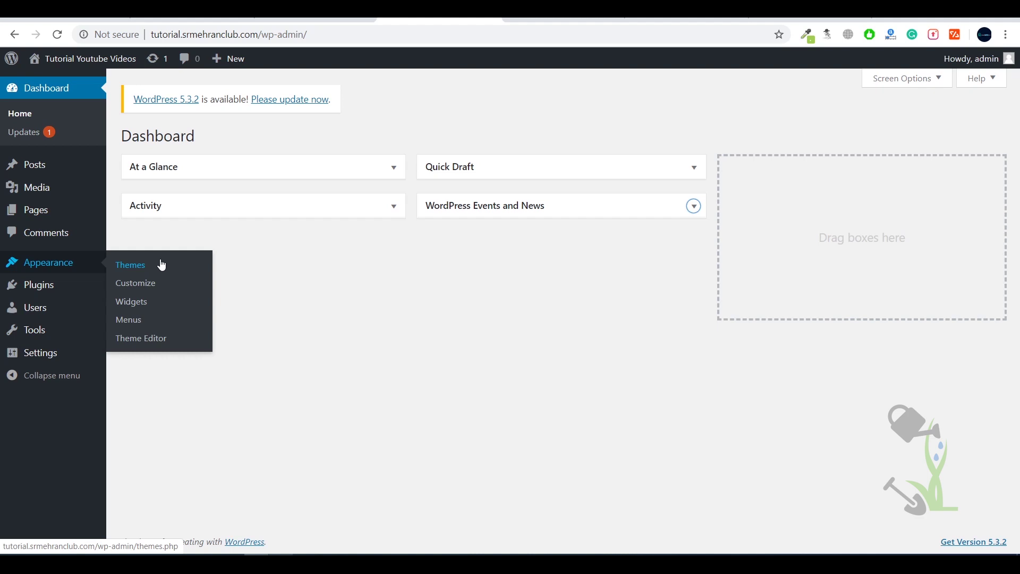
{"action": "mouse_move", "coordinate": [70, 286]}
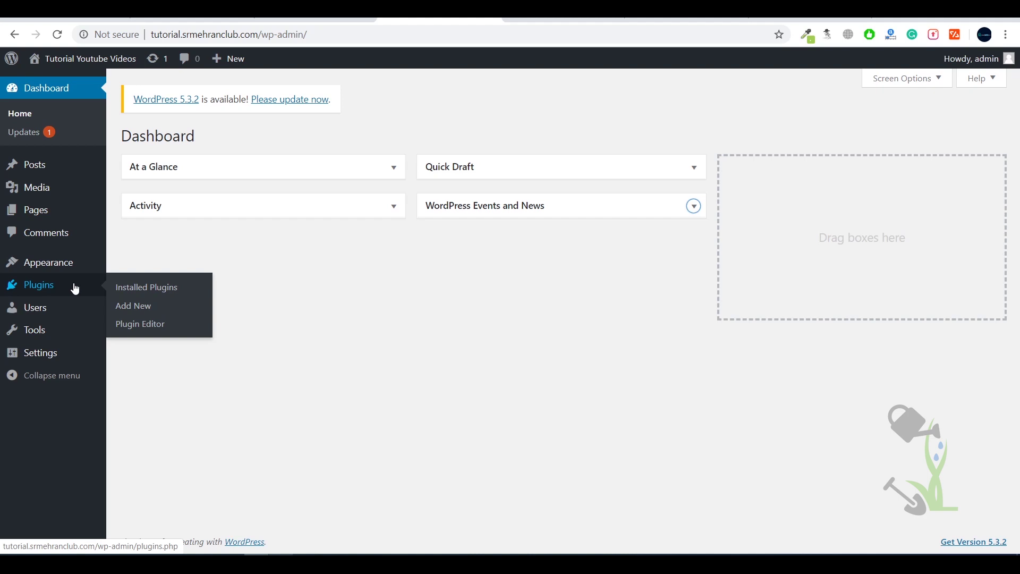
{"action": "mouse_move", "coordinate": [66, 311]}
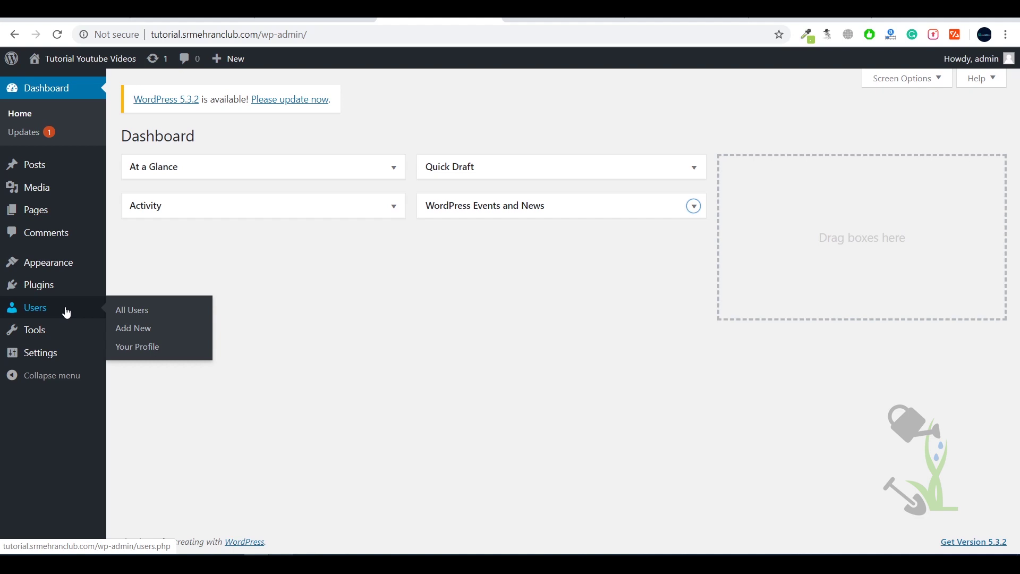
{"action": "mouse_move", "coordinate": [88, 330]}
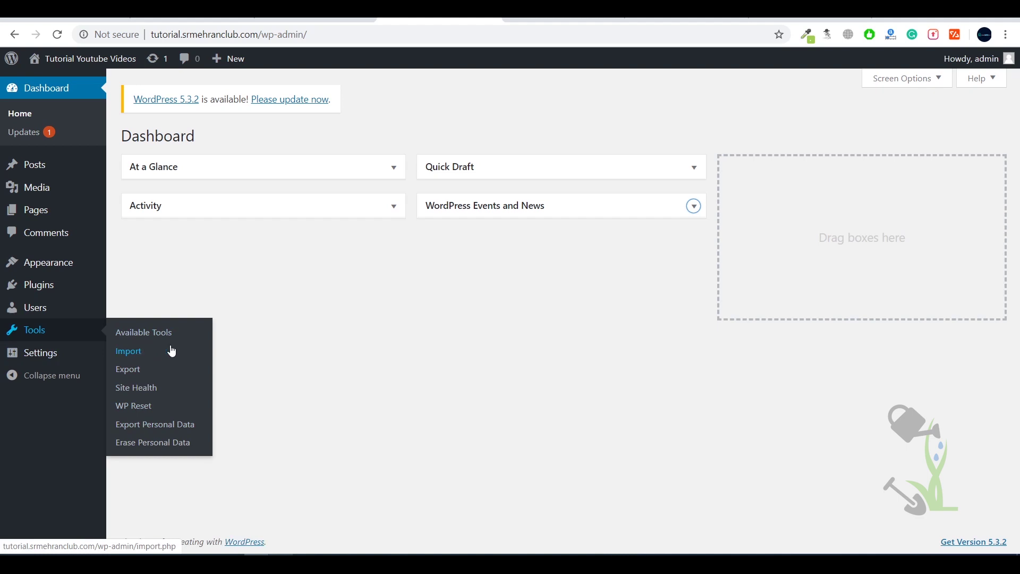
{"action": "mouse_move", "coordinate": [39, 356]}
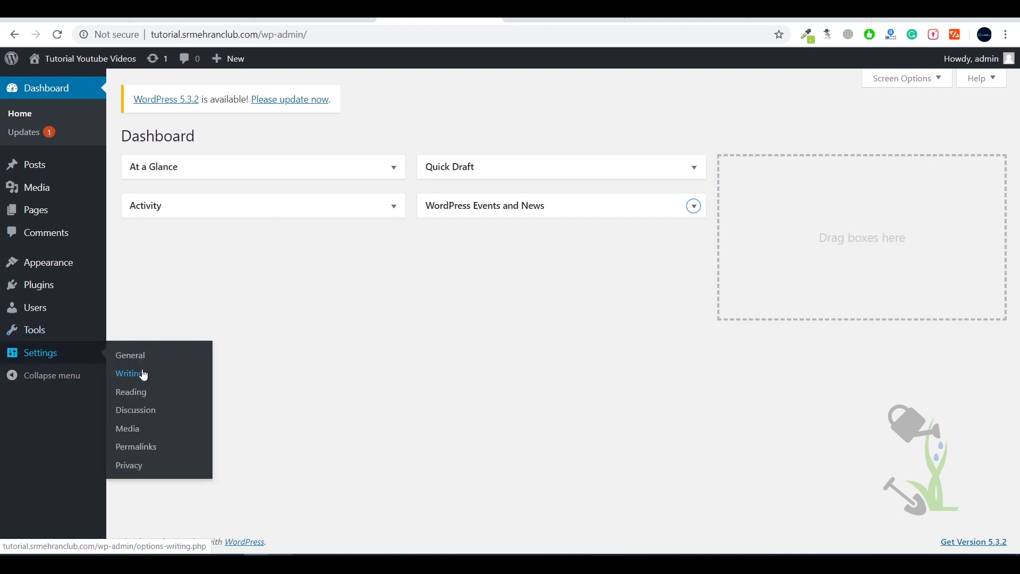
Collapse and restore the admin sidebar, then go to Plugins > Add New.
{"action": "mouse_move", "coordinate": [32, 330]}
{"action": "left_click", "coordinate": [13, 375]}
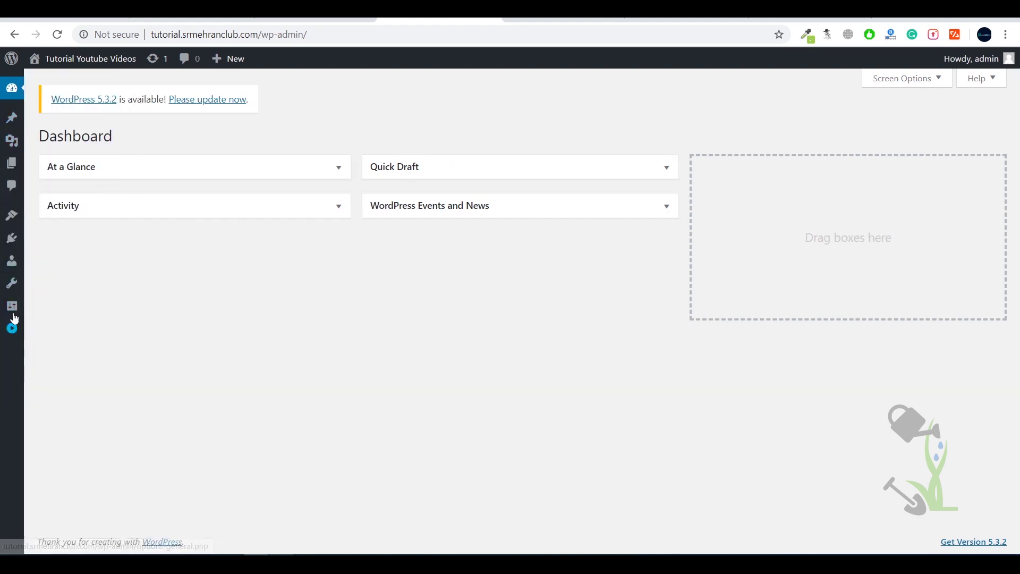
{"action": "left_click", "coordinate": [12, 331]}
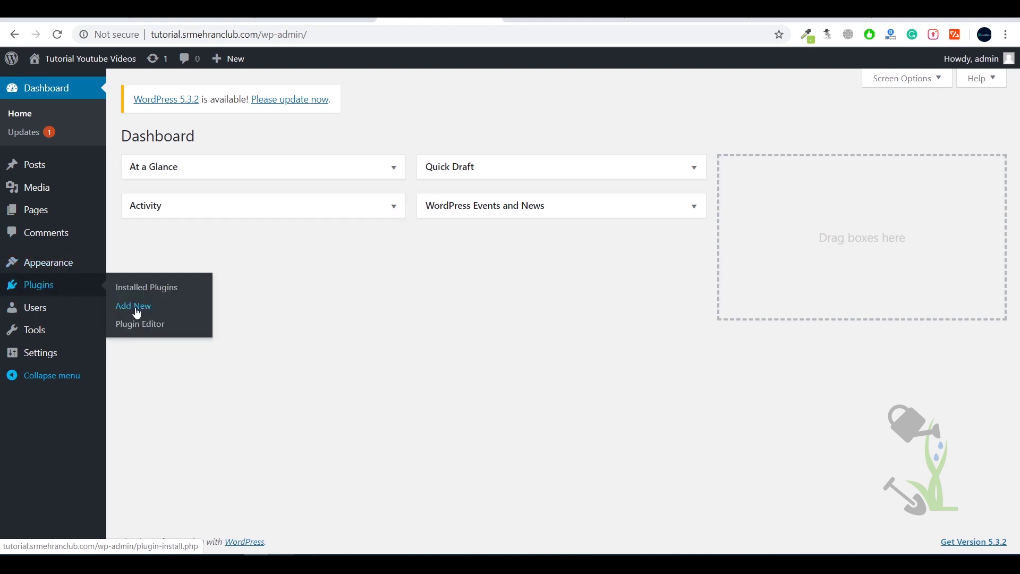
{"action": "left_click", "coordinate": [137, 312]}
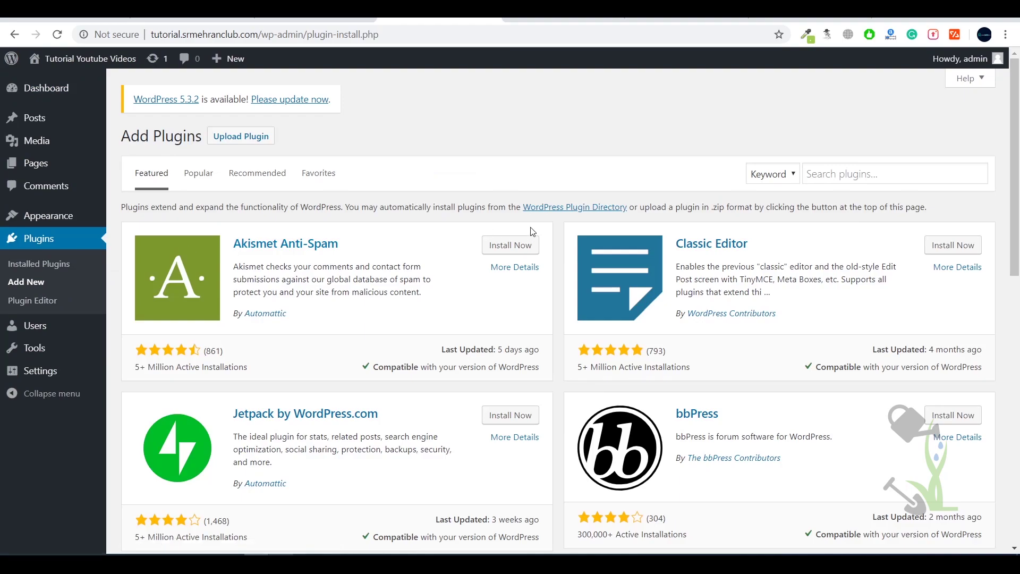
Show Popular plugins and search 'social share', correcting the misspelled 'soical' via spelling suggestions.
{"action": "scroll", "coordinate": [531, 231], "scroll_direction": "down", "scroll_amount": 7}
{"action": "scroll", "coordinate": [537, 224], "scroll_direction": "down", "scroll_amount": 4}
{"action": "scroll", "coordinate": [537, 224], "scroll_direction": "up", "scroll_amount": 11}
{"action": "left_click", "coordinate": [206, 183]}
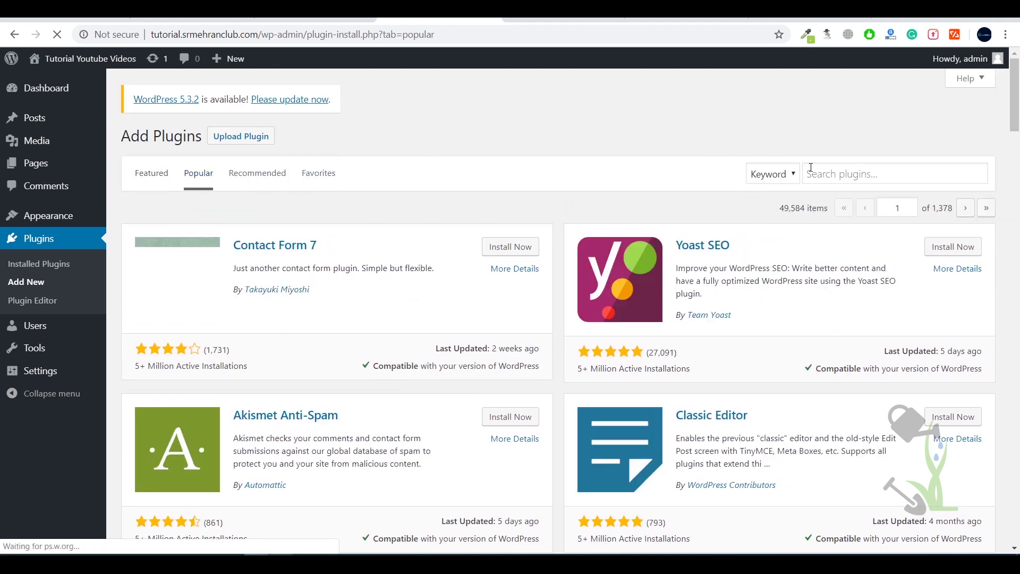
{"action": "left_click", "coordinate": [864, 182]}
{"action": "type", "text": "soical "}
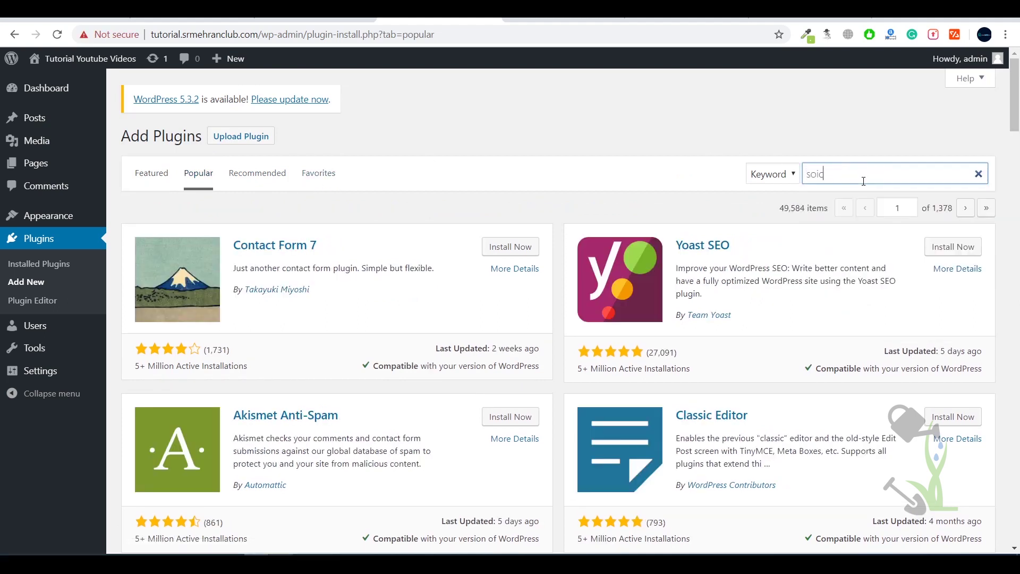
{"action": "type", "text": "share"}
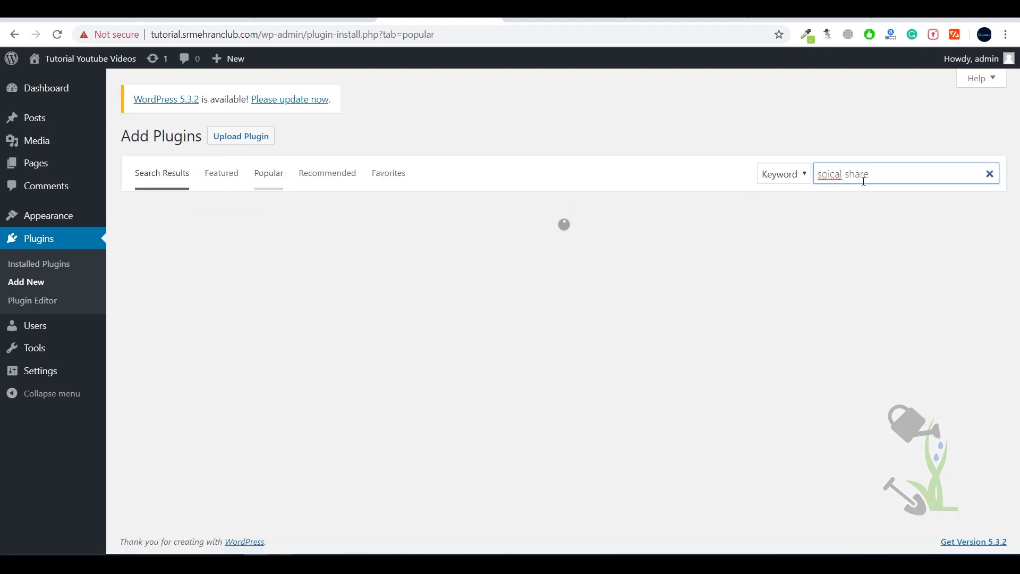
{"action": "right_click", "coordinate": [835, 175]}
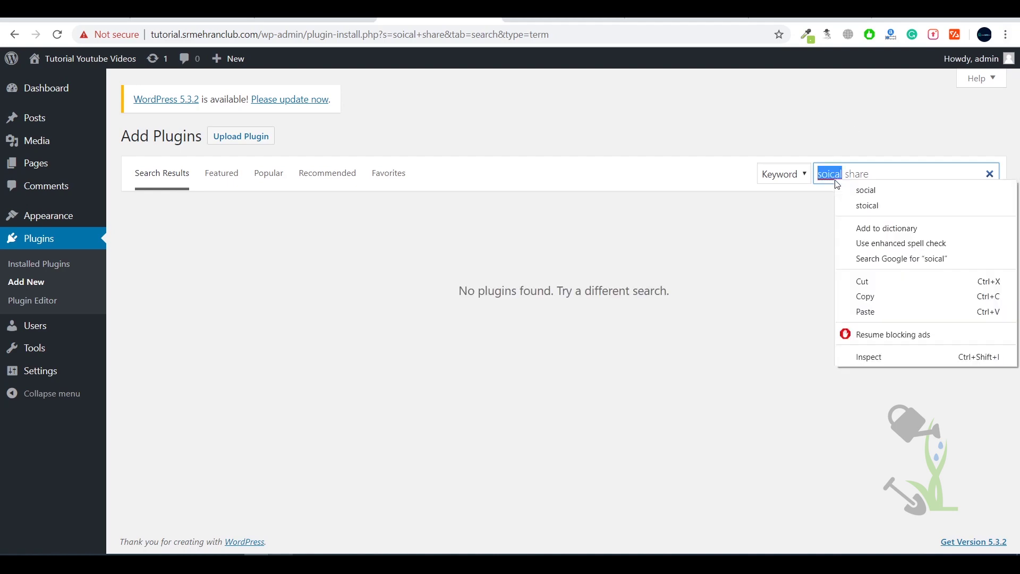
{"action": "left_click", "coordinate": [872, 192]}
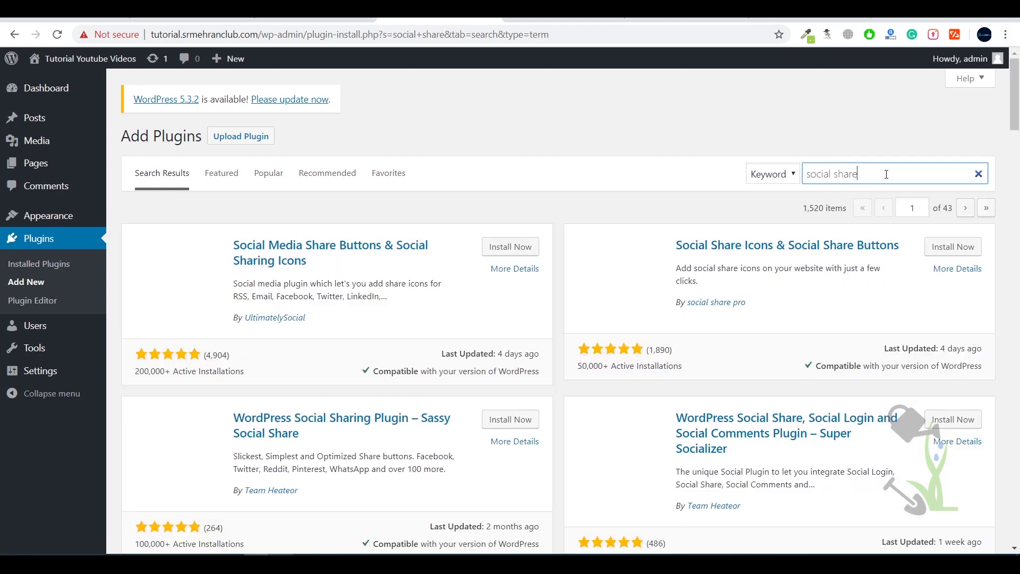
Look through the social share search results, then delete the search text.
{"action": "scroll", "coordinate": [738, 122], "scroll_direction": "down", "scroll_amount": 1}
{"action": "scroll", "coordinate": [578, 236], "scroll_direction": "up", "scroll_amount": 1}
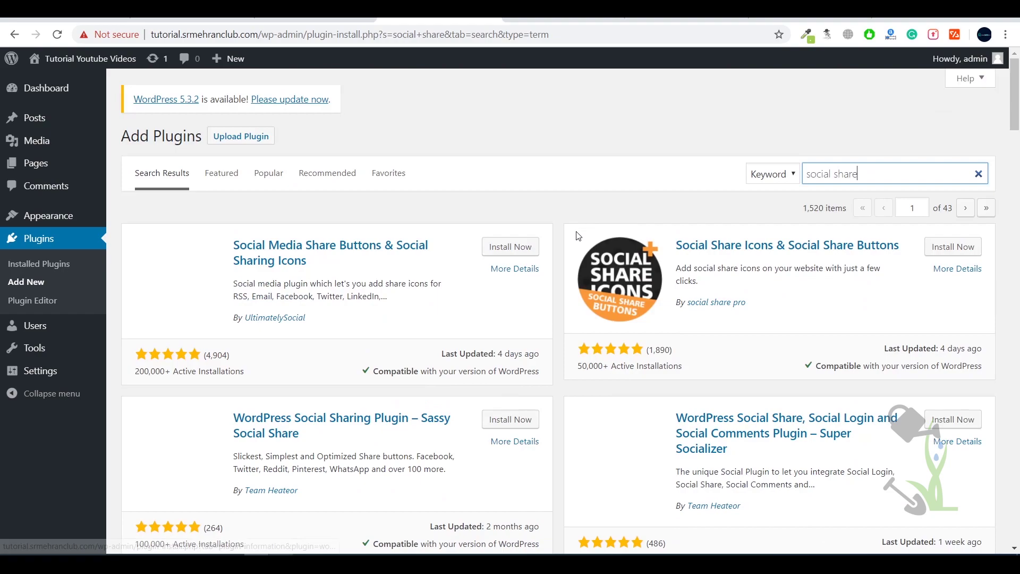
{"action": "scroll", "coordinate": [578, 236], "scroll_direction": "down", "scroll_amount": 8}
{"action": "scroll", "coordinate": [553, 247], "scroll_direction": "up", "scroll_amount": 8}
{"action": "scroll", "coordinate": [552, 247], "scroll_direction": "down", "scroll_amount": 8}
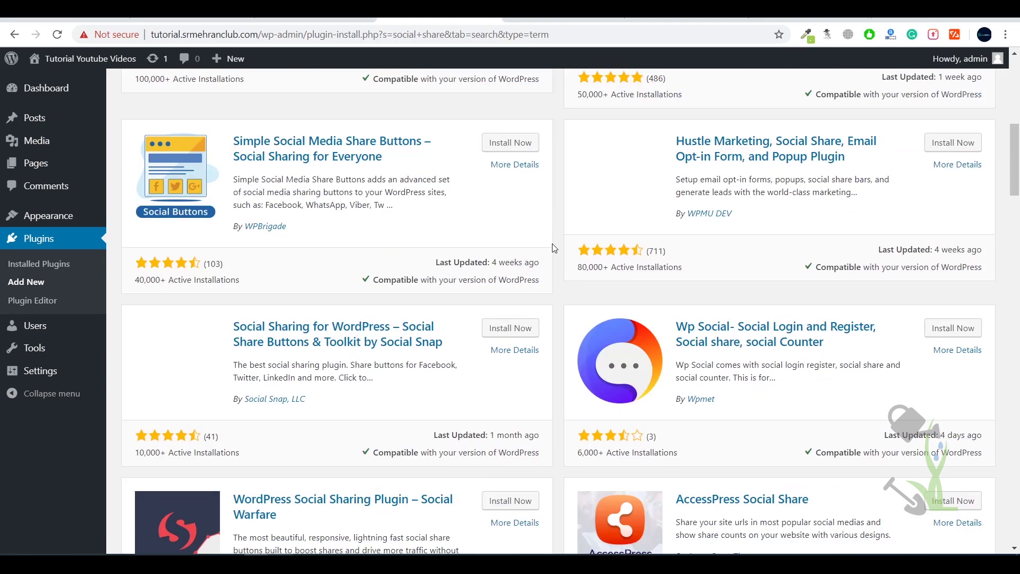
{"action": "scroll", "coordinate": [553, 247], "scroll_direction": "down", "scroll_amount": 8}
{"action": "scroll", "coordinate": [551, 244], "scroll_direction": "up", "scroll_amount": 7}
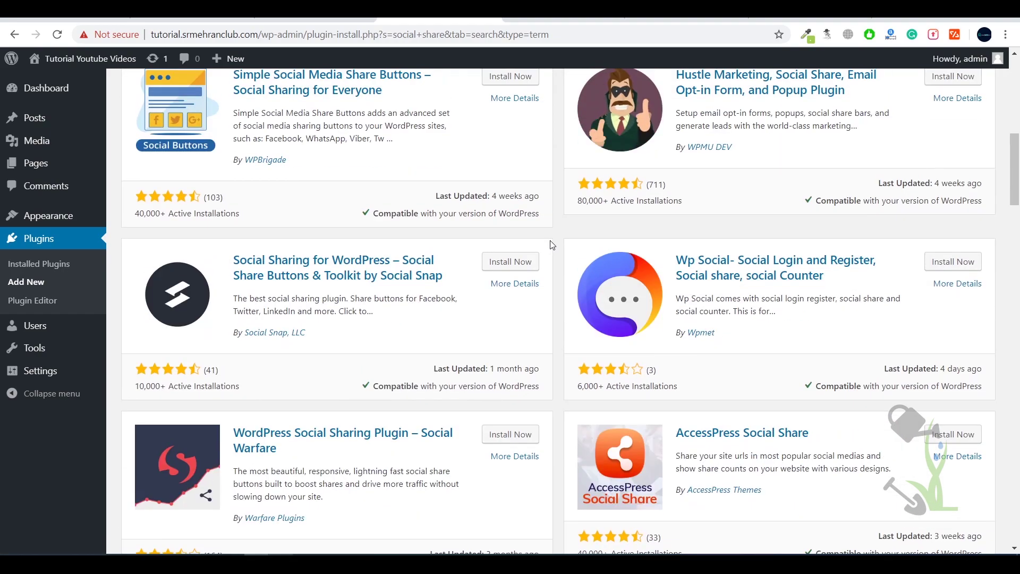
{"action": "scroll", "coordinate": [553, 244], "scroll_direction": "up", "scroll_amount": 1}
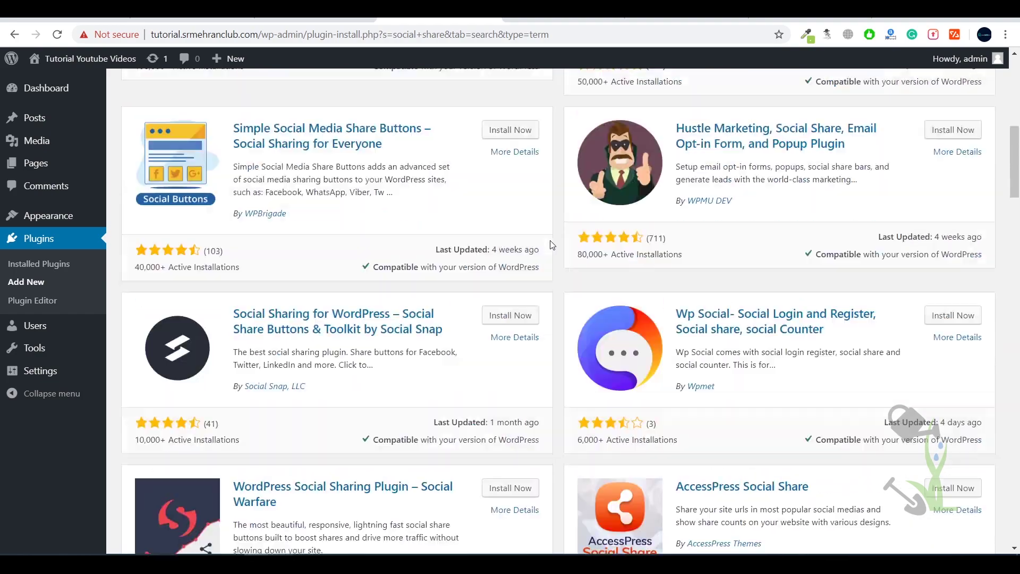
{"action": "scroll", "coordinate": [552, 244], "scroll_direction": "down", "scroll_amount": 10}
{"action": "scroll", "coordinate": [552, 245], "scroll_direction": "up", "scroll_amount": 15}
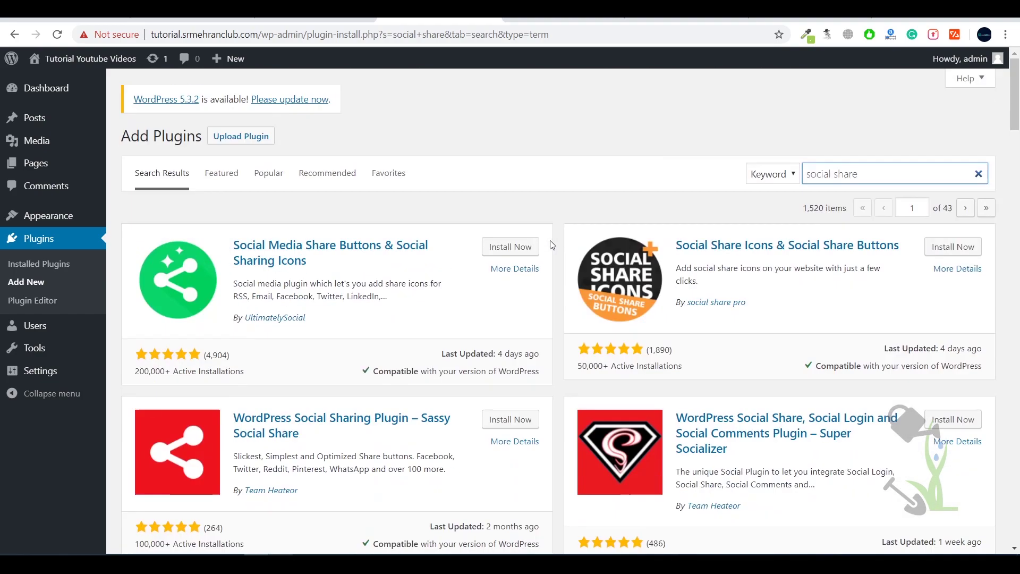
{"action": "left_click", "coordinate": [909, 177]}
{"action": "key", "text": "ctrl+shift+Left"}
{"action": "key", "text": "ctrl+shift+Left"}
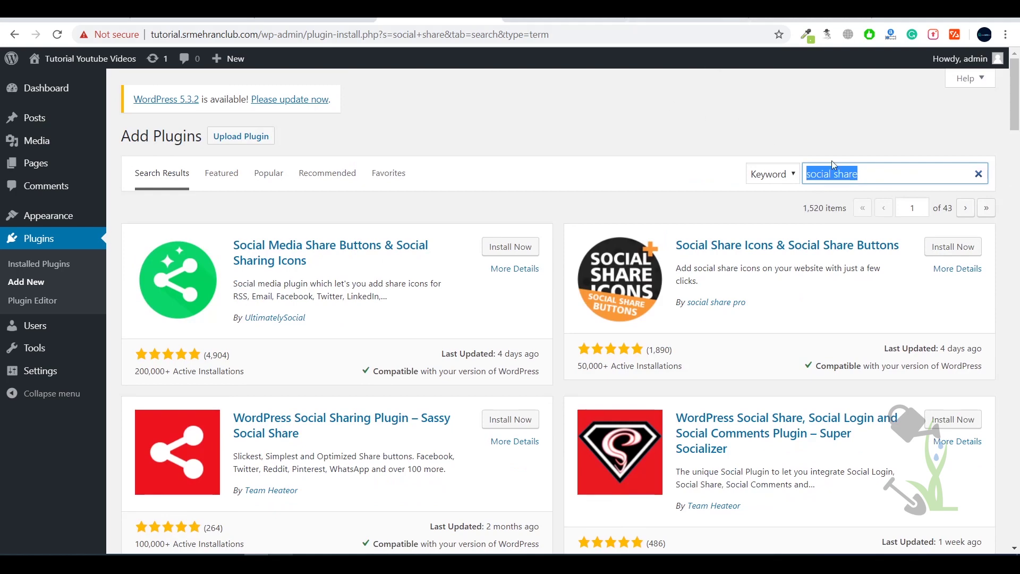
{"action": "key", "text": "BackSpace"}
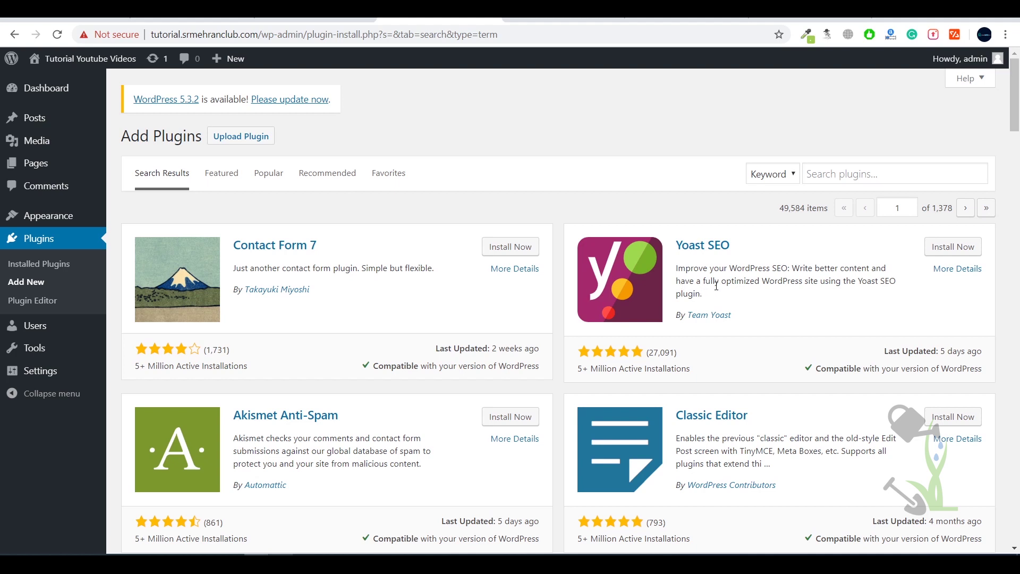
Highlight and clear the Yoast SEO description, then reveal the Upload Plugin .zip area.
{"action": "left_click_drag", "start_coordinate": [718, 296], "coordinate": [680, 262]}
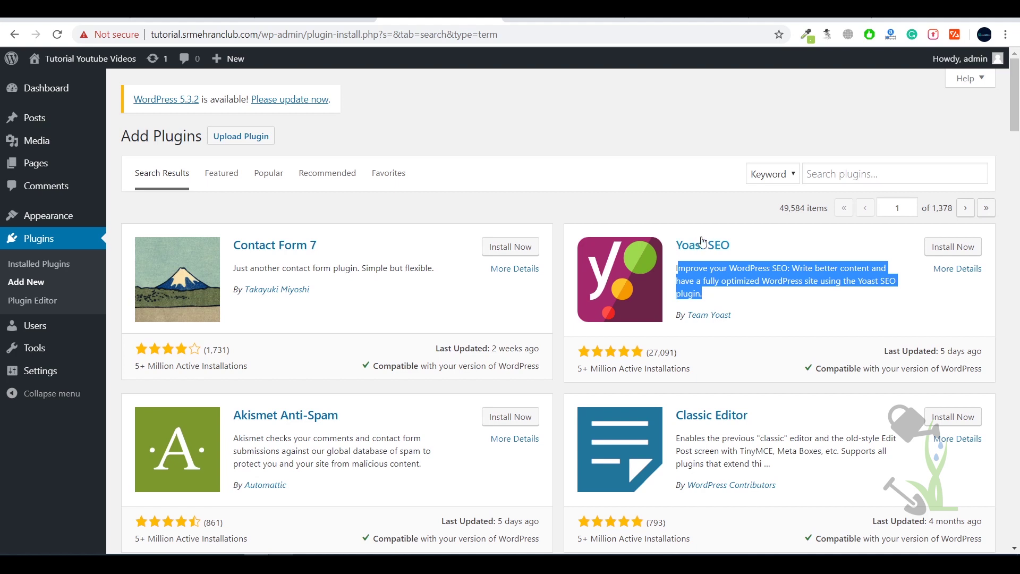
{"action": "left_click", "coordinate": [723, 296]}
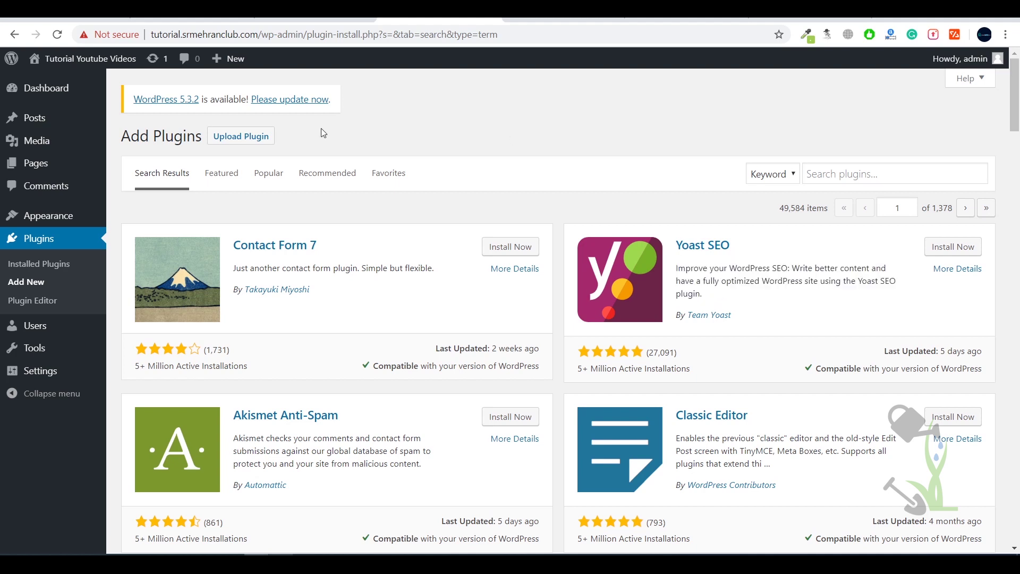
{"action": "left_click", "coordinate": [239, 137]}
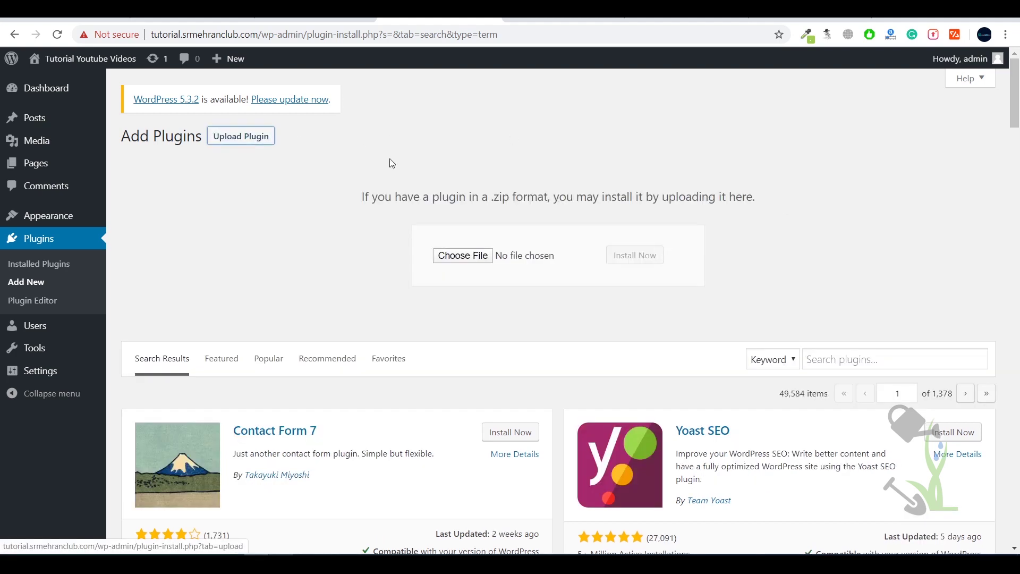
Choose easy-social-share-buttons3.zip and Install Now; after it fails, go to Installed Plugins.
{"action": "left_click", "coordinate": [466, 255]}
{"action": "double_click", "coordinate": [192, 104]}
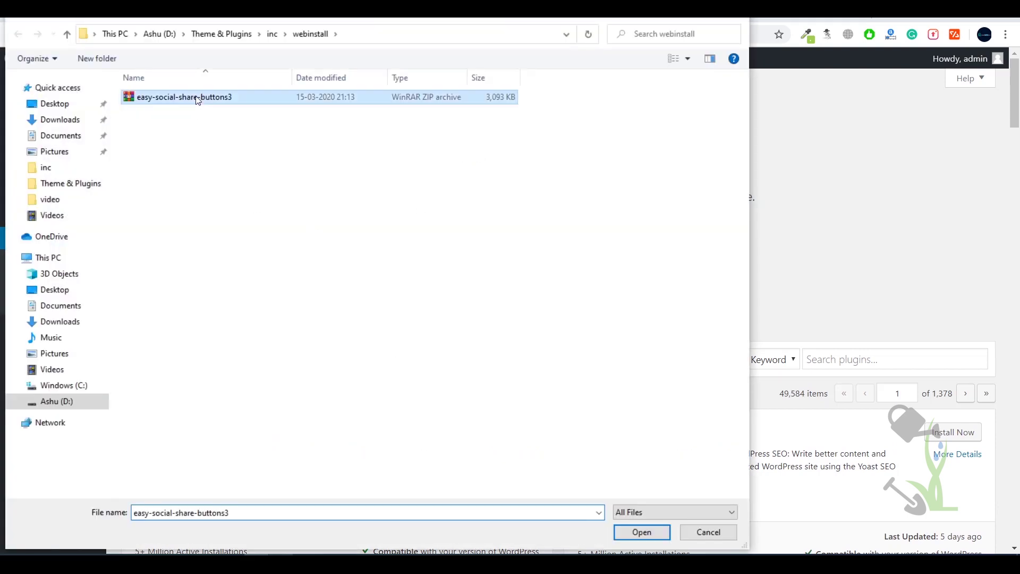
{"action": "left_click", "coordinate": [649, 253]}
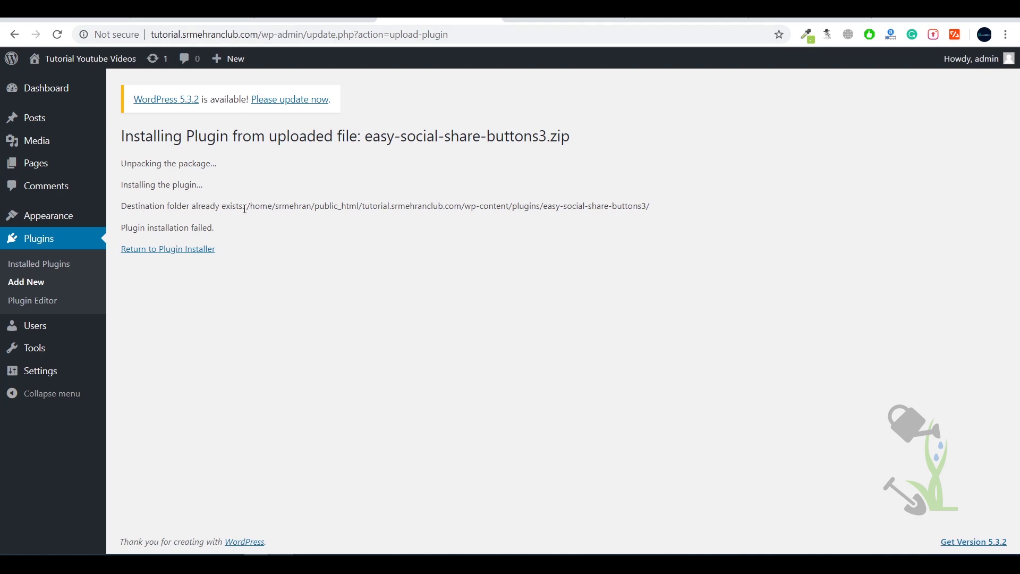
{"action": "left_click", "coordinate": [63, 266]}
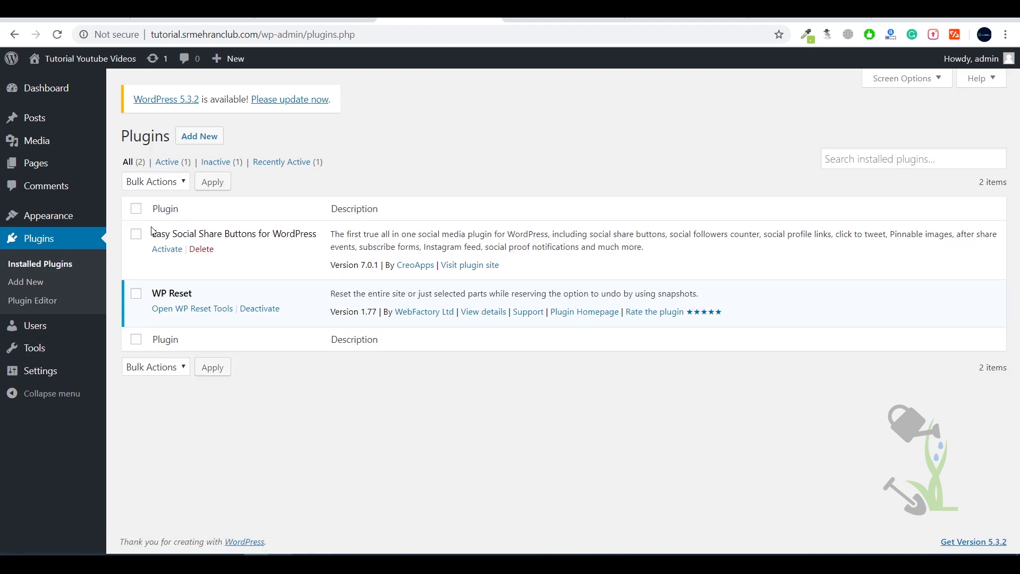
Activate Easy Social Share Buttons for WordPress and scroll through its version 7.0 About page.
{"action": "left_click_drag", "start_coordinate": [152, 231], "coordinate": [313, 234]}
{"action": "left_click", "coordinate": [326, 242]}
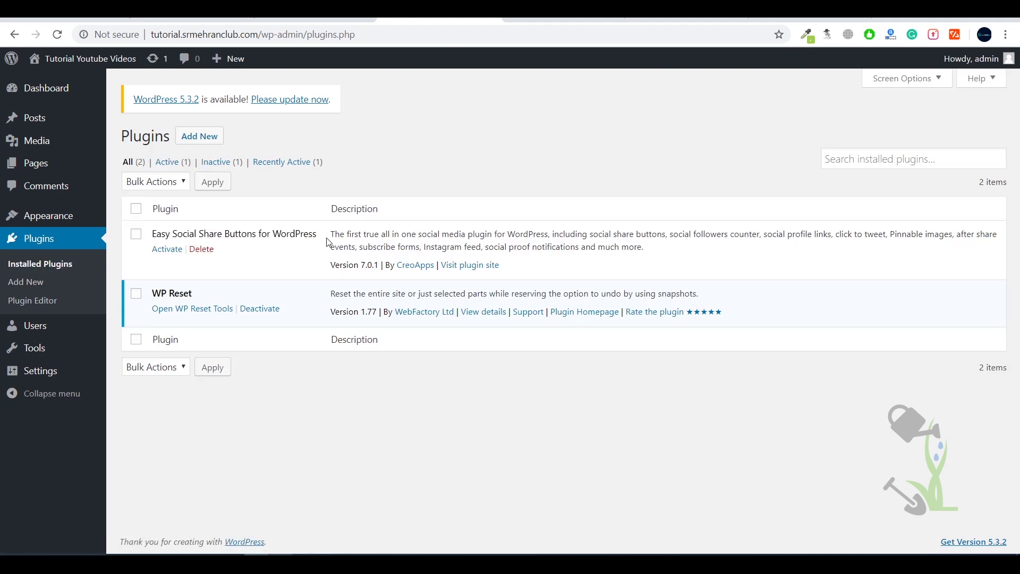
{"action": "left_click", "coordinate": [173, 252]}
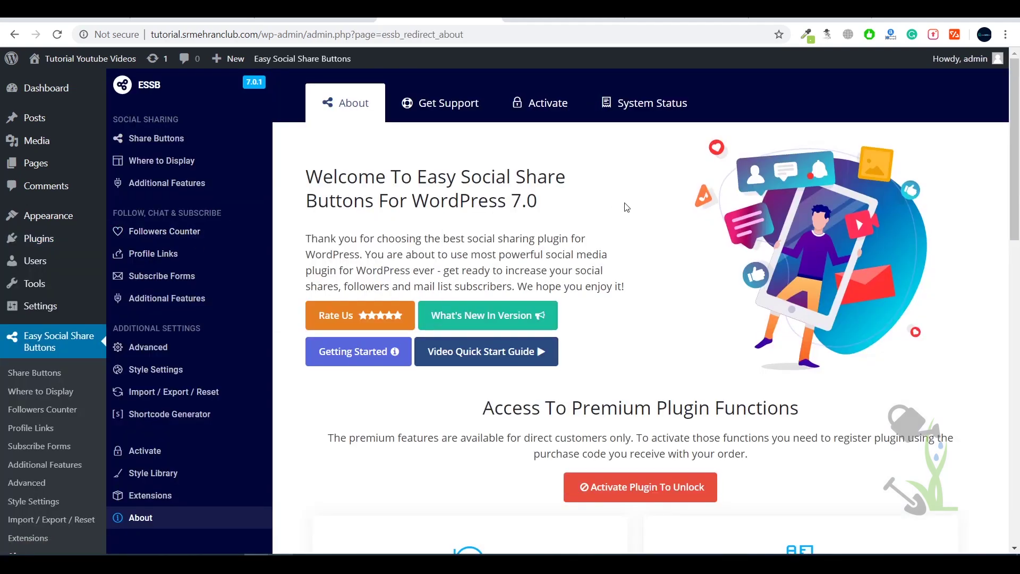
{"action": "scroll", "coordinate": [79, 175], "scroll_direction": "down", "scroll_amount": 5}
{"action": "scroll", "coordinate": [189, 284], "scroll_direction": "up", "scroll_amount": 5}
{"action": "scroll", "coordinate": [648, 163], "scroll_direction": "down", "scroll_amount": 2}
{"action": "scroll", "coordinate": [654, 160], "scroll_direction": "up", "scroll_amount": 2}
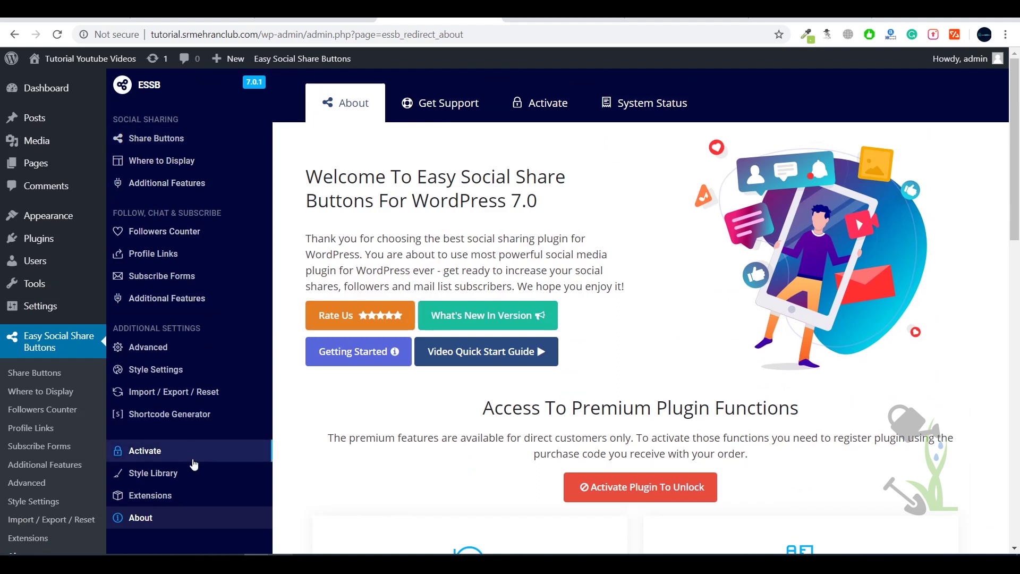
Open the ESSB Share Buttons Networks page with Facebook, Twitter, Pinterest and LinkedIn selected.
{"action": "mouse_move", "coordinate": [202, 146]}
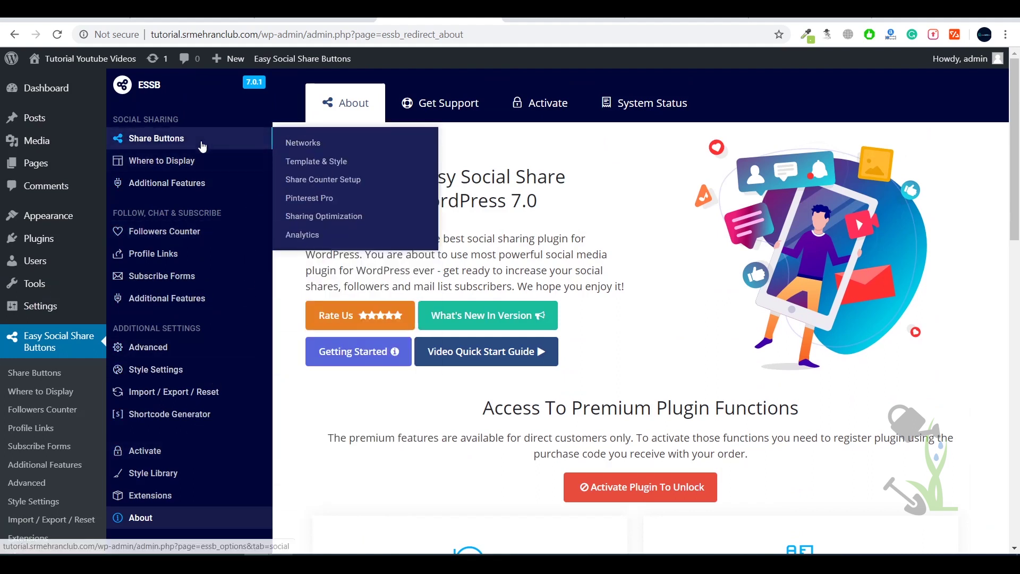
{"action": "mouse_move", "coordinate": [215, 166]}
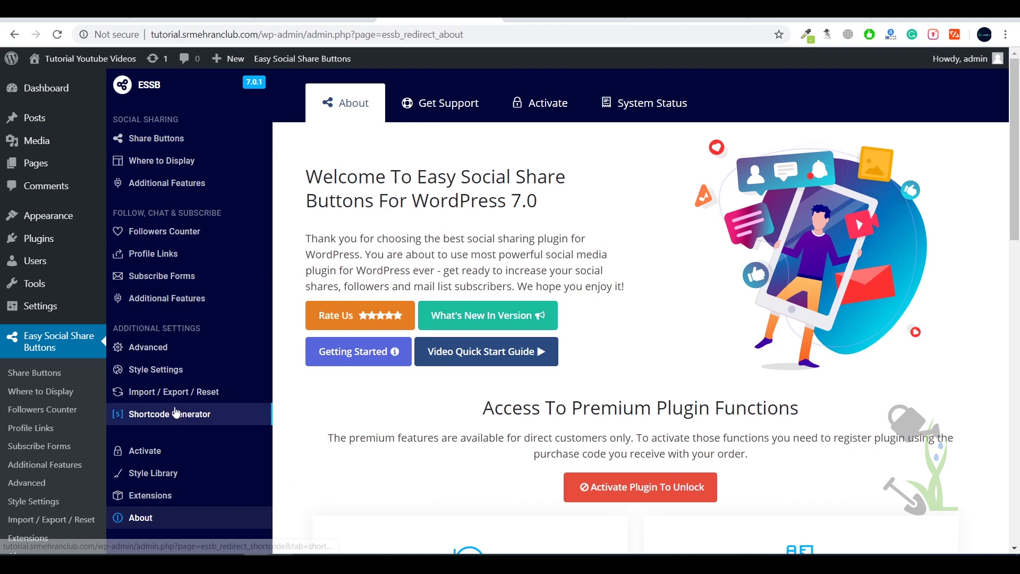
{"action": "mouse_move", "coordinate": [153, 142]}
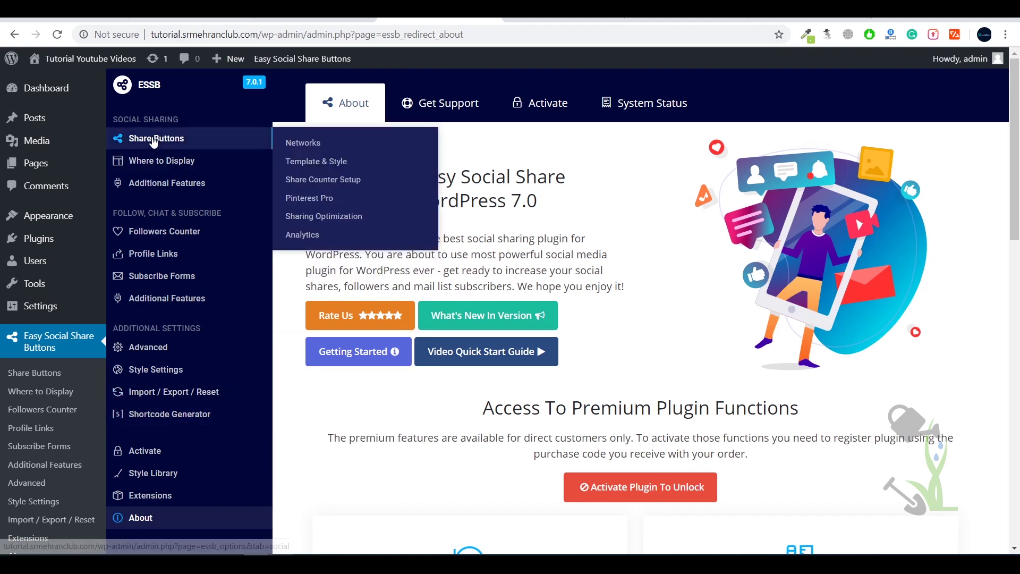
{"action": "left_click", "coordinate": [189, 140]}
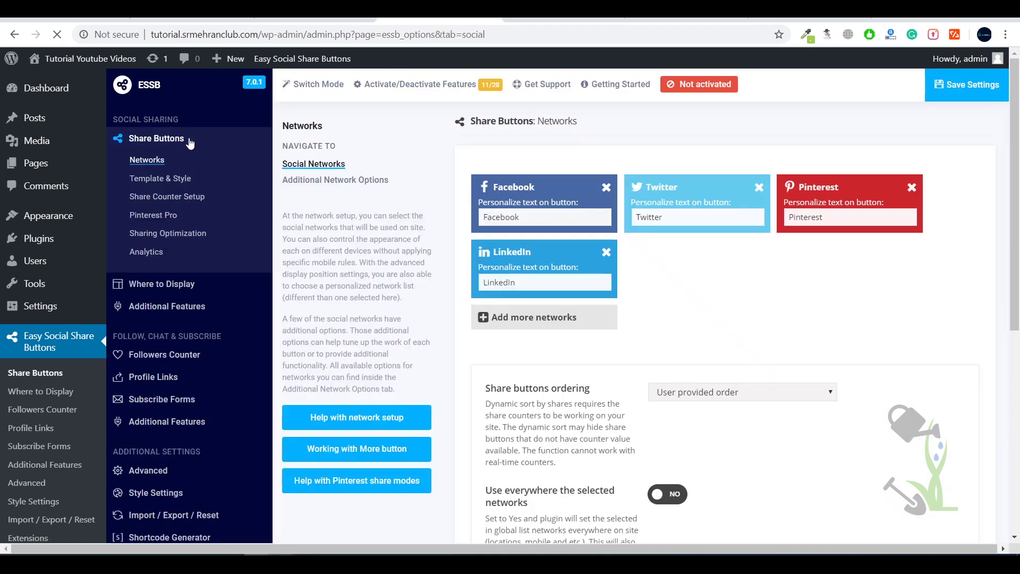
{"action": "scroll", "coordinate": [328, 182], "scroll_direction": "down", "scroll_amount": 7}
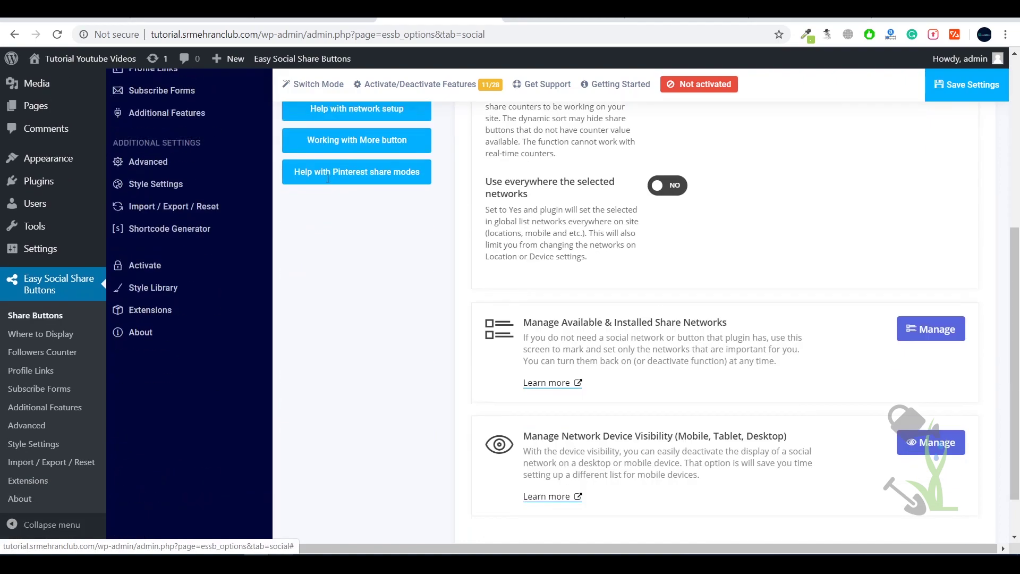
{"action": "scroll", "coordinate": [328, 183], "scroll_direction": "up", "scroll_amount": 7}
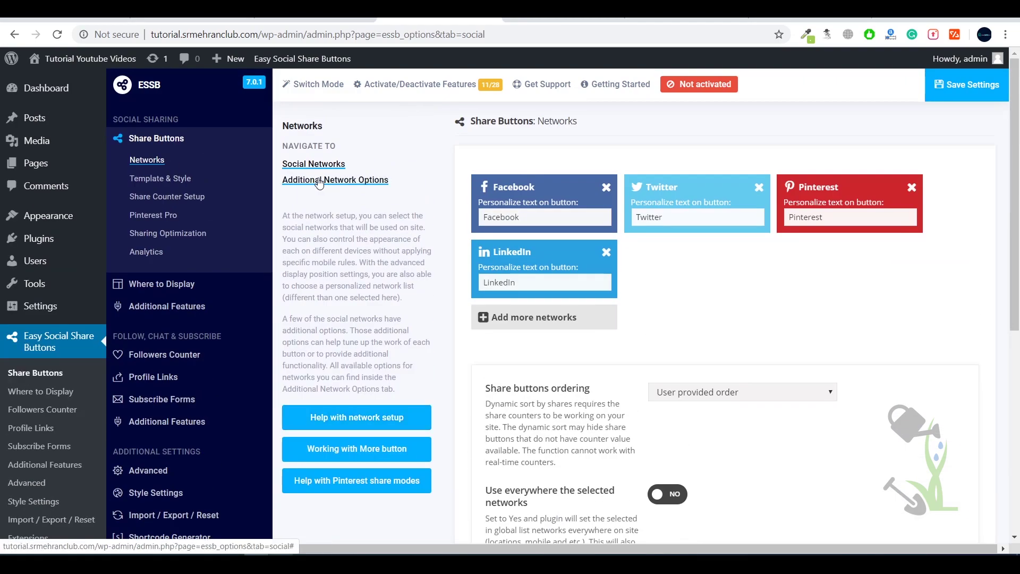
Open Template & Style settings and look over the Automatic Position & Mobile Share Button Styles card.
{"action": "left_click", "coordinate": [185, 183]}
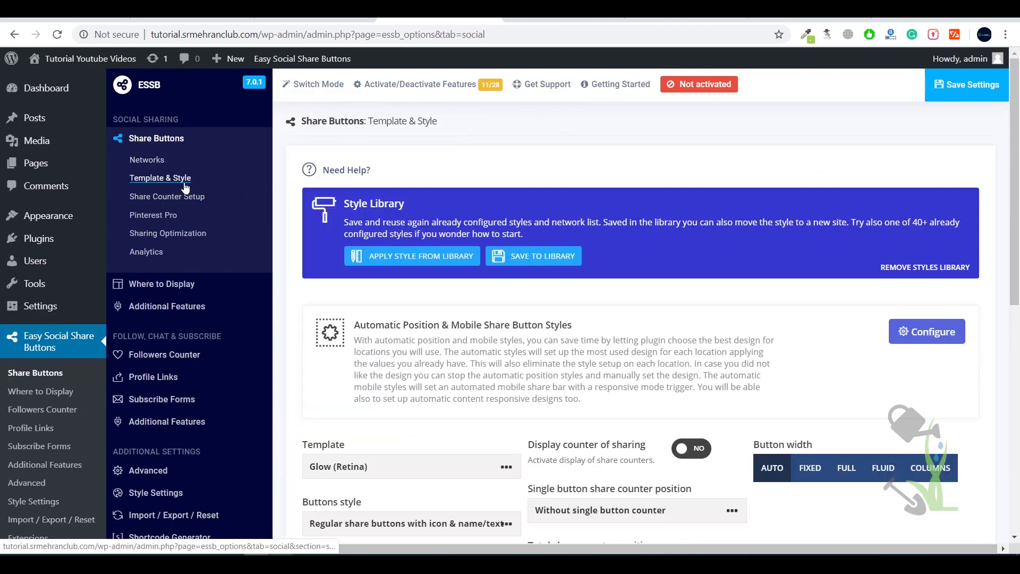
{"action": "scroll", "coordinate": [573, 231], "scroll_direction": "down", "scroll_amount": 2}
{"action": "scroll", "coordinate": [594, 222], "scroll_direction": "down", "scroll_amount": 5}
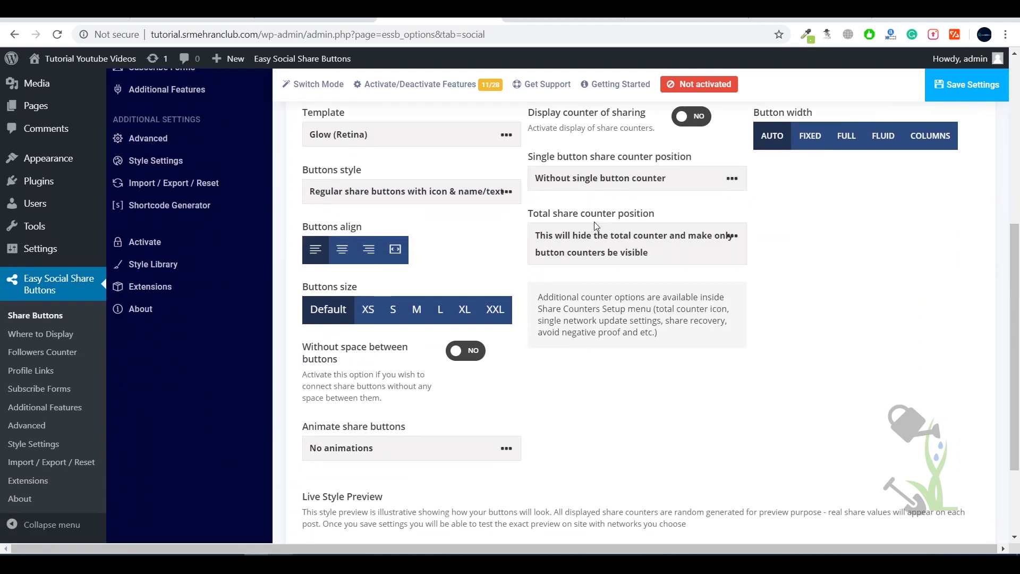
{"action": "scroll", "coordinate": [594, 222], "scroll_direction": "up", "scroll_amount": 5}
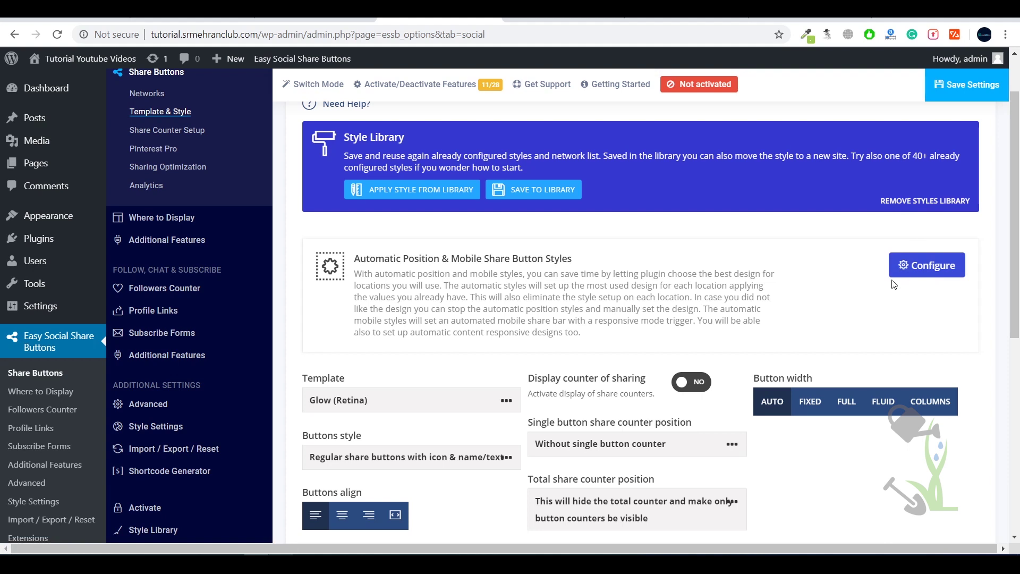
{"action": "left_click_drag", "start_coordinate": [338, 256], "coordinate": [594, 259]}
{"action": "left_click", "coordinate": [593, 259]}
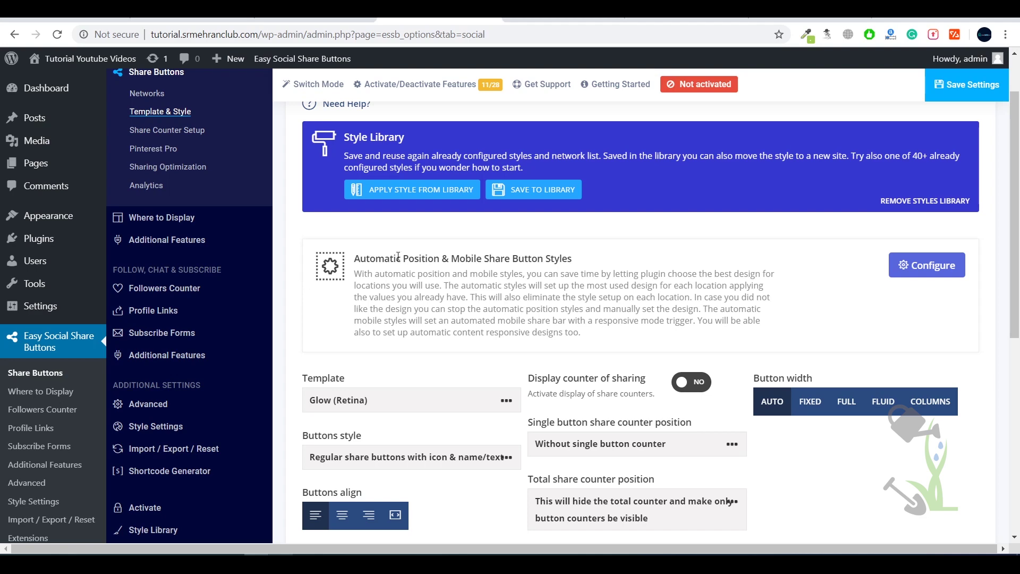
{"action": "left_click_drag", "start_coordinate": [355, 259], "coordinate": [573, 261]}
{"action": "left_click", "coordinate": [778, 259]}
Set adaptive position styles, automatic mobile setup and responsive content button design to YES, and save.
{"action": "left_click", "coordinate": [910, 265]}
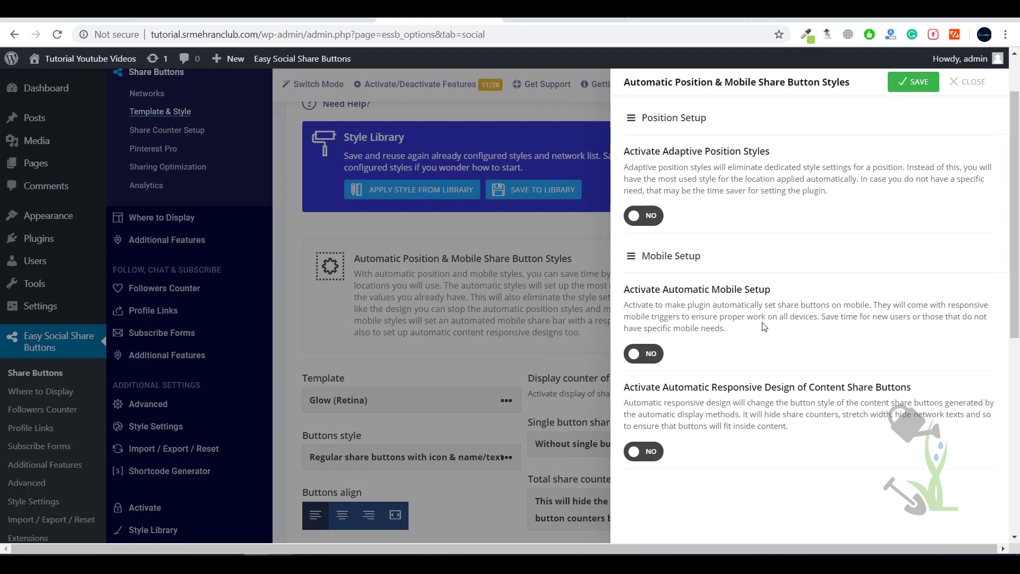
{"action": "left_click", "coordinate": [653, 218]}
{"action": "left_click", "coordinate": [649, 354]}
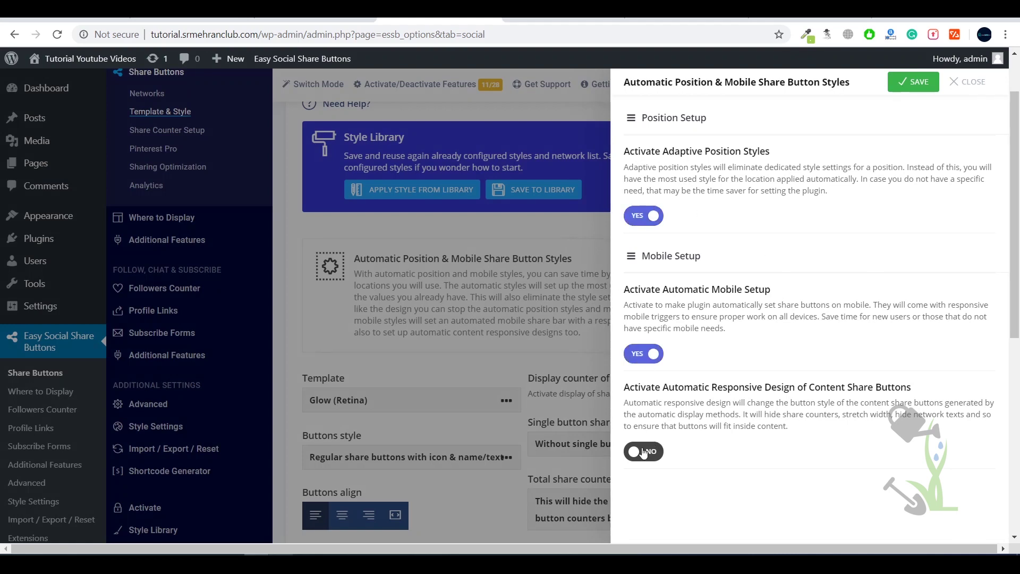
{"action": "left_click", "coordinate": [644, 452]}
{"action": "left_click", "coordinate": [913, 83]}
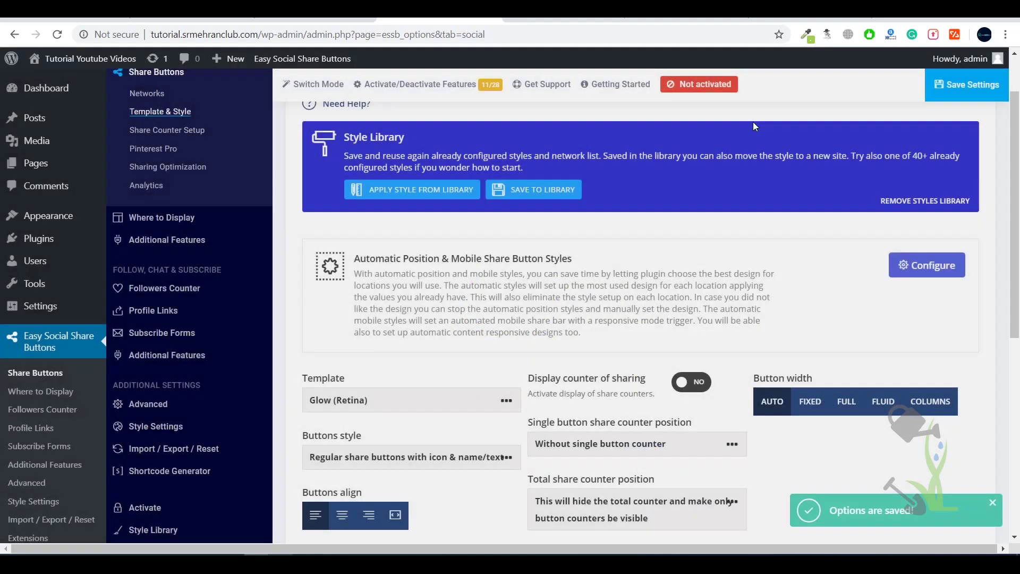
Highlight the automatic styles description paragraph to review it.
{"action": "scroll", "coordinate": [815, 259], "scroll_direction": "down", "scroll_amount": 1}
{"action": "scroll", "coordinate": [815, 260], "scroll_direction": "up", "scroll_amount": 3}
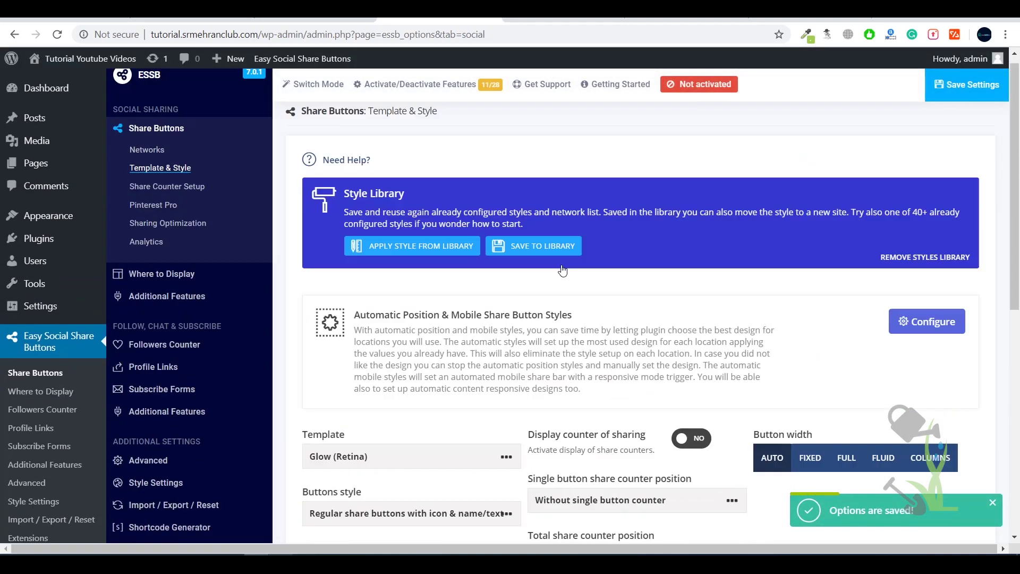
{"action": "left_click_drag", "start_coordinate": [355, 344], "coordinate": [744, 376]}
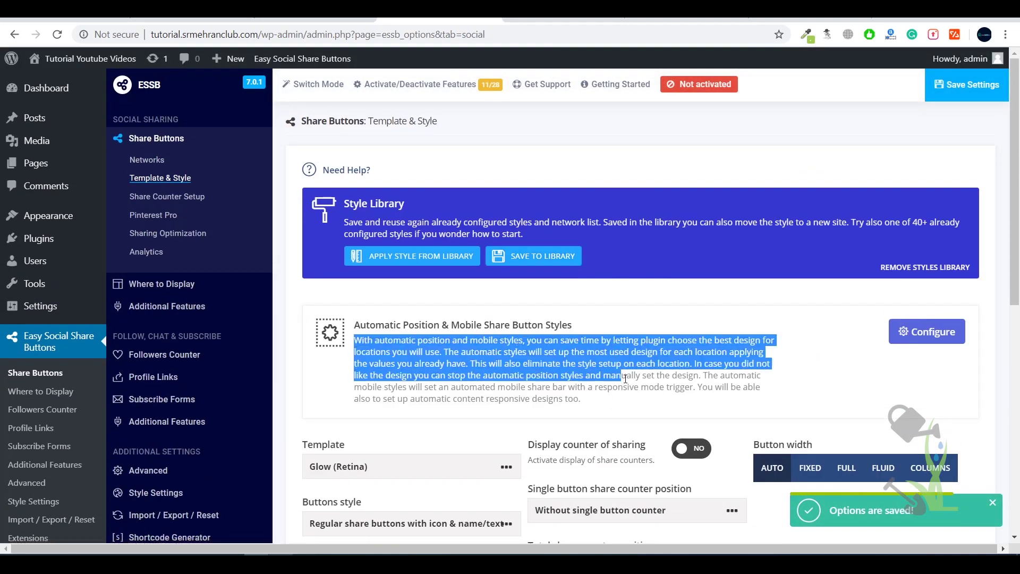
{"action": "left_click", "coordinate": [601, 410]}
{"action": "left_click_drag", "start_coordinate": [601, 410], "coordinate": [463, 370]}
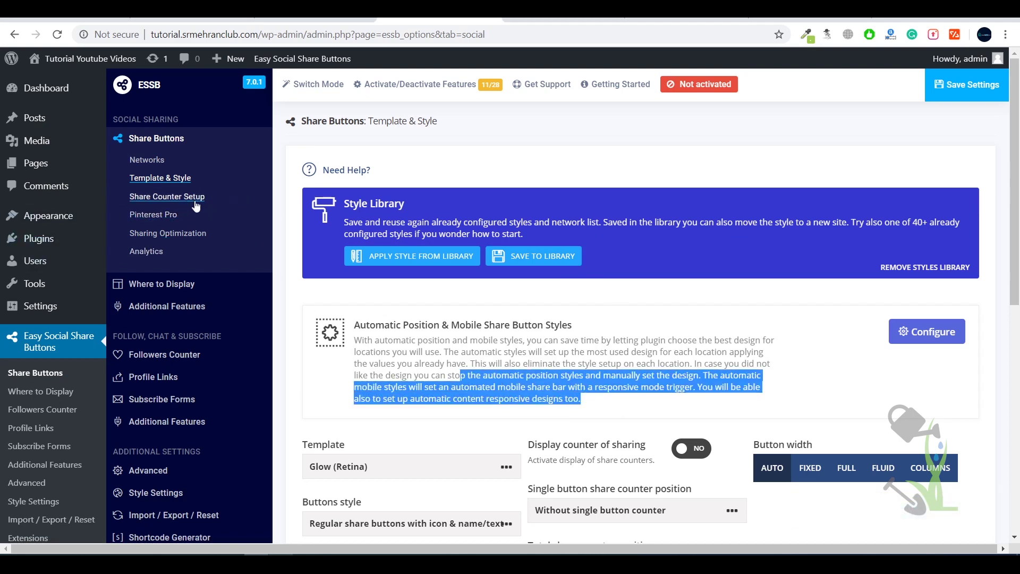
Open Share Counter Setup and scroll through its counter options.
{"action": "left_click", "coordinate": [172, 199]}
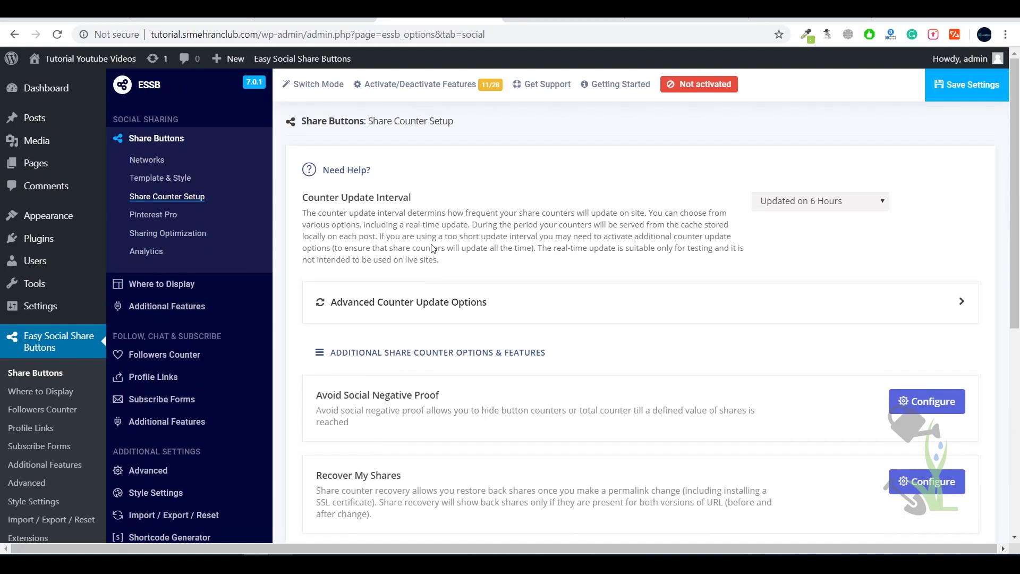
{"action": "scroll", "coordinate": [433, 248], "scroll_direction": "down", "scroll_amount": 7}
{"action": "scroll", "coordinate": [432, 240], "scroll_direction": "up", "scroll_amount": 5}
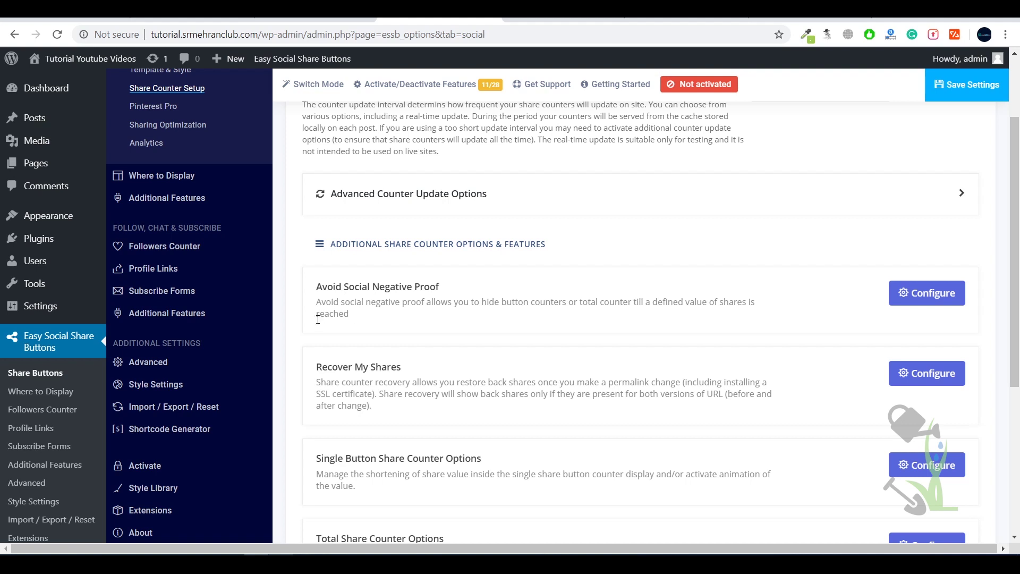
{"action": "scroll", "coordinate": [393, 274], "scroll_direction": "up", "scroll_amount": 2}
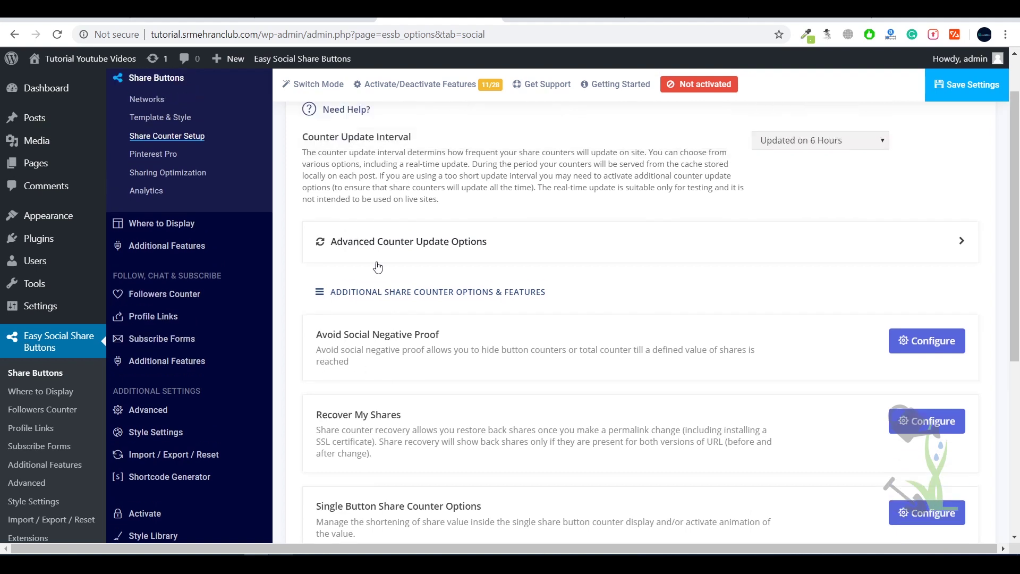
Open Pinterest Pro settings and check its Image Pin Button On Hover and template options.
{"action": "left_click", "coordinate": [166, 178]}
{"action": "scroll", "coordinate": [446, 257], "scroll_direction": "down", "scroll_amount": 4}
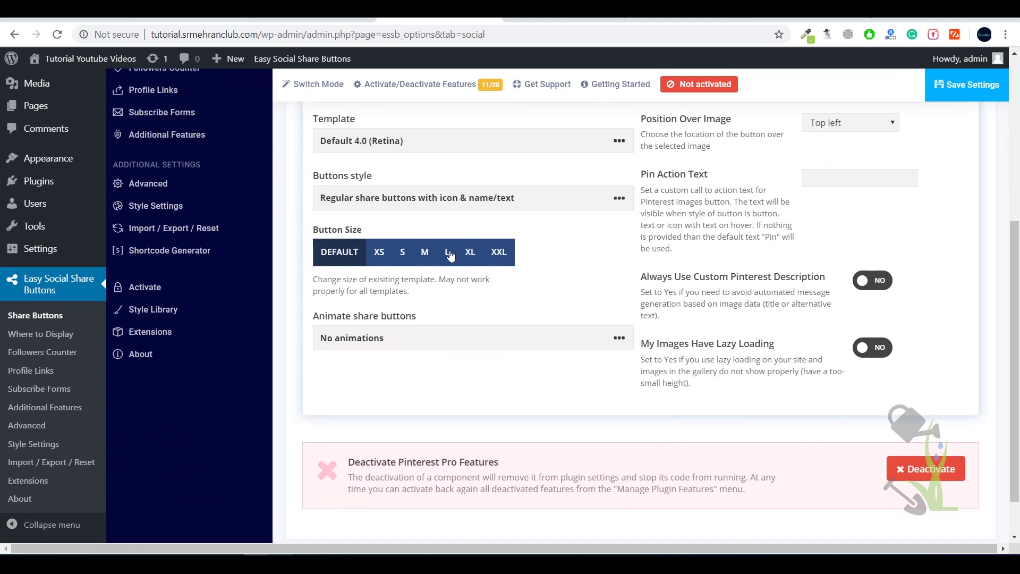
{"action": "scroll", "coordinate": [372, 223], "scroll_direction": "up", "scroll_amount": 5}
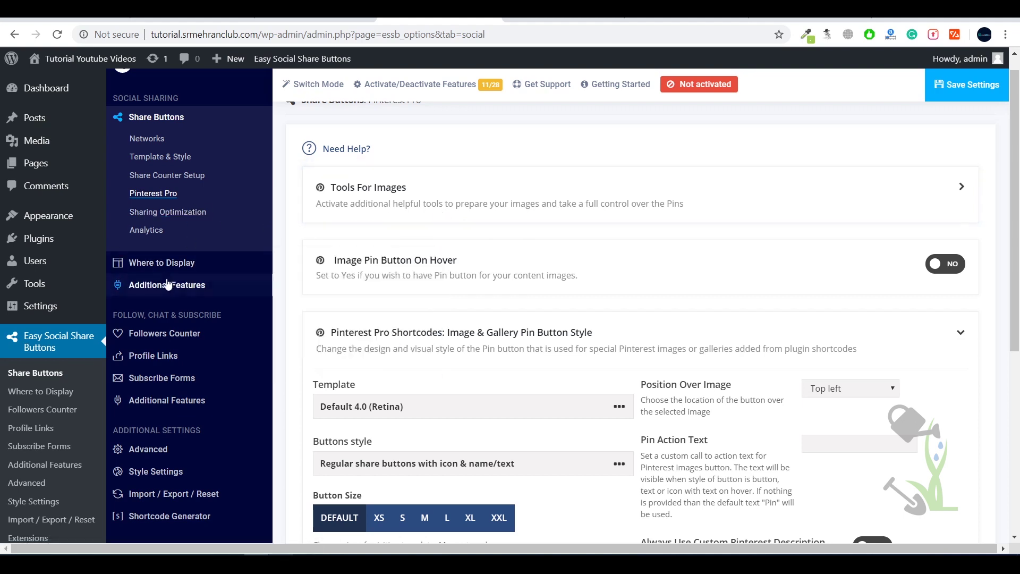
{"action": "mouse_move", "coordinate": [120, 266]}
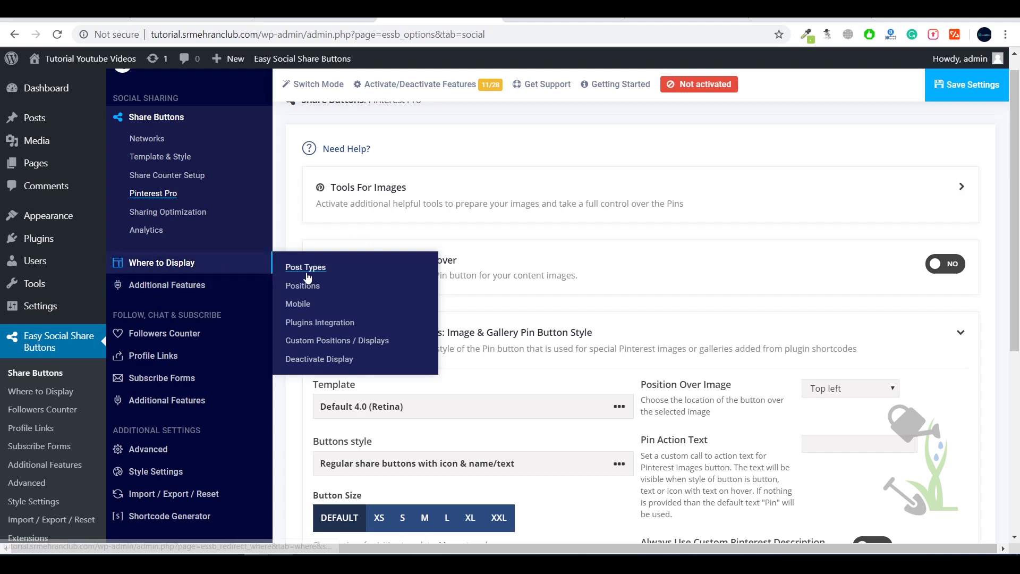
Open Where to Display > Post Types and look over its display options.
{"action": "left_click", "coordinate": [207, 272]}
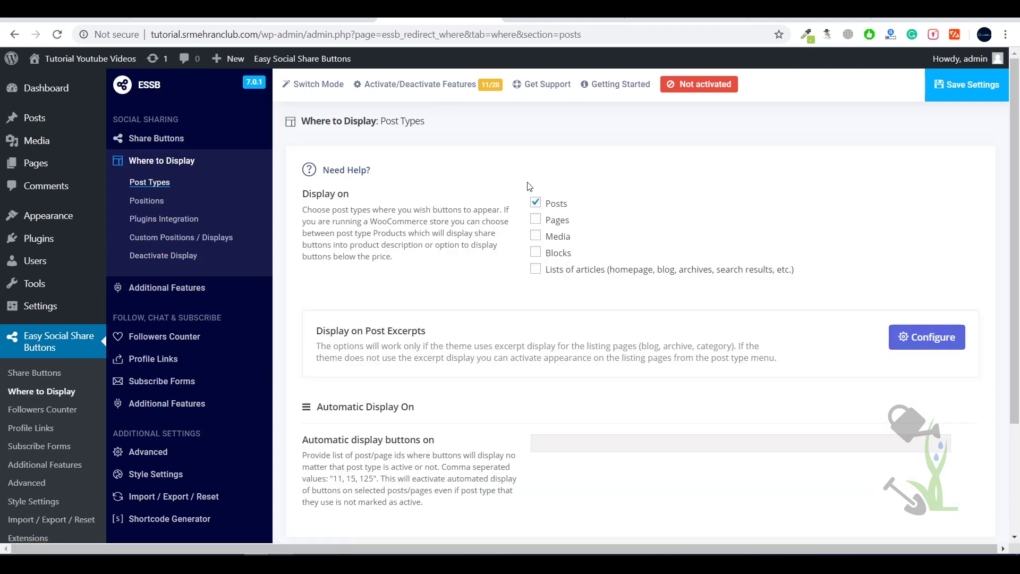
{"action": "scroll", "coordinate": [529, 187], "scroll_direction": "down", "scroll_amount": 3}
{"action": "scroll", "coordinate": [529, 187], "scroll_direction": "up", "scroll_amount": 3}
{"action": "scroll", "coordinate": [491, 185], "scroll_direction": "down", "scroll_amount": 3}
{"action": "scroll", "coordinate": [494, 183], "scroll_direction": "up", "scroll_amount": 3}
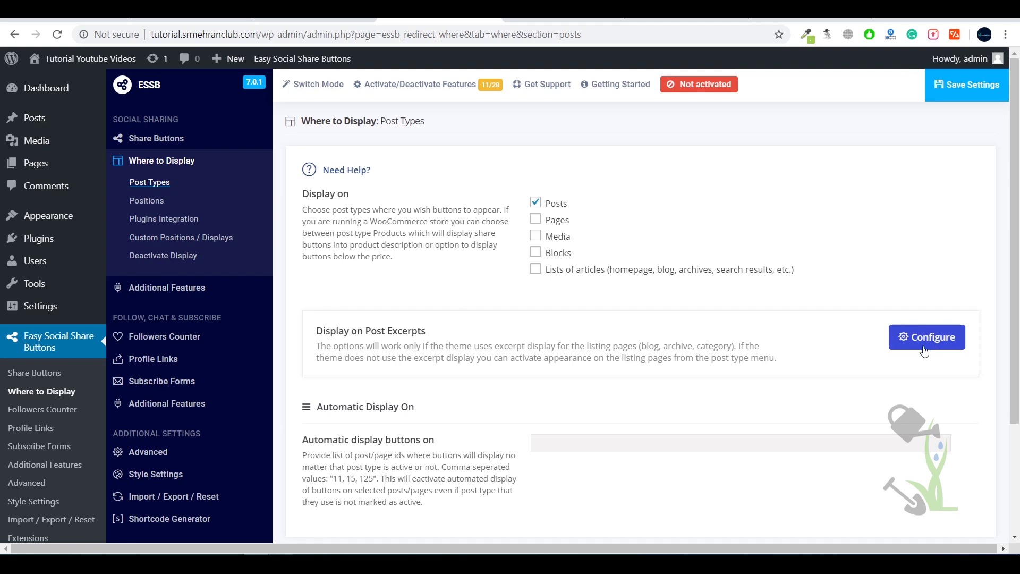
Set Activate Excerpt Display to YES for post excerpts and save it.
{"action": "left_click", "coordinate": [940, 337]}
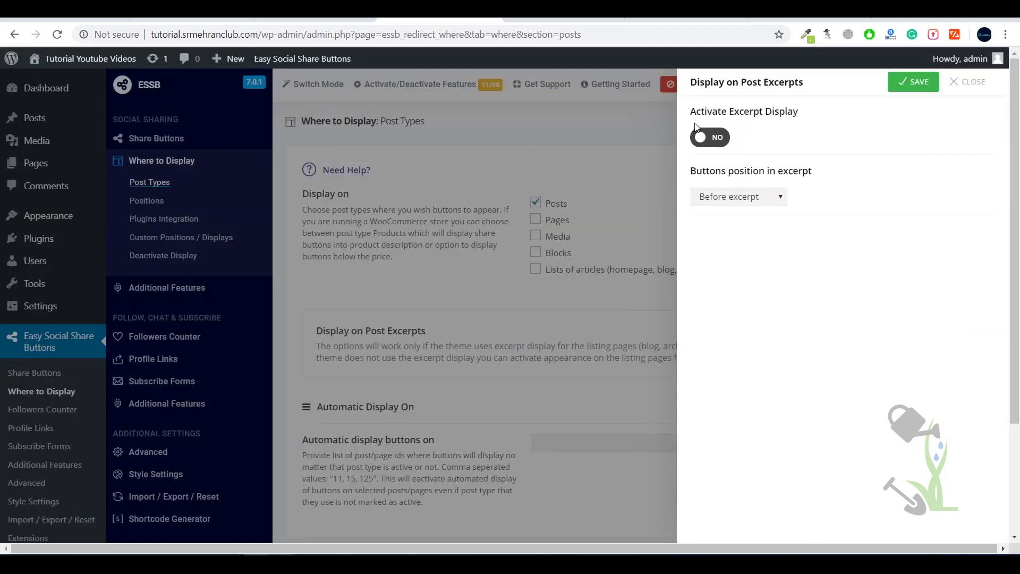
{"action": "left_click", "coordinate": [711, 137]}
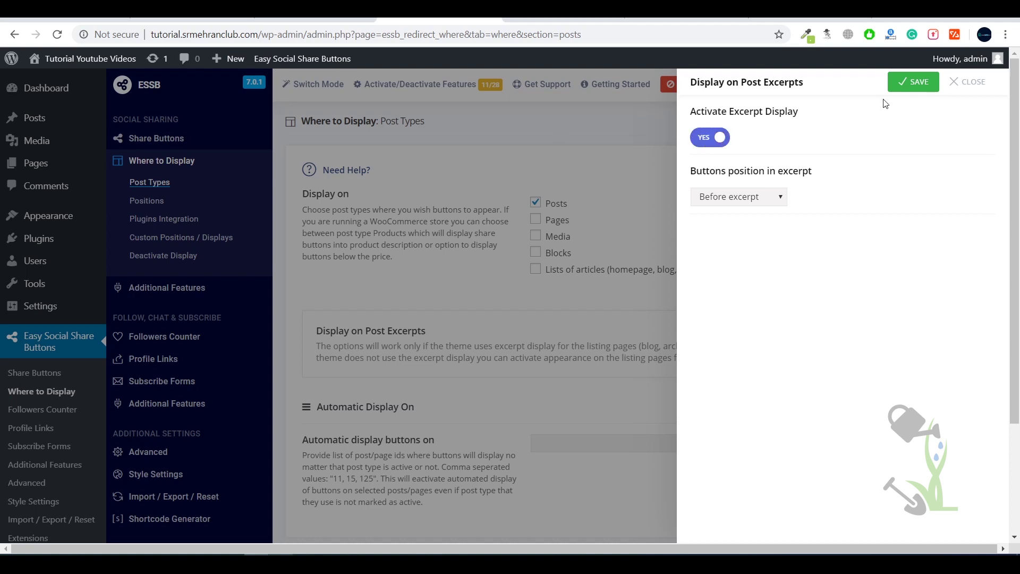
{"action": "left_click", "coordinate": [924, 81]}
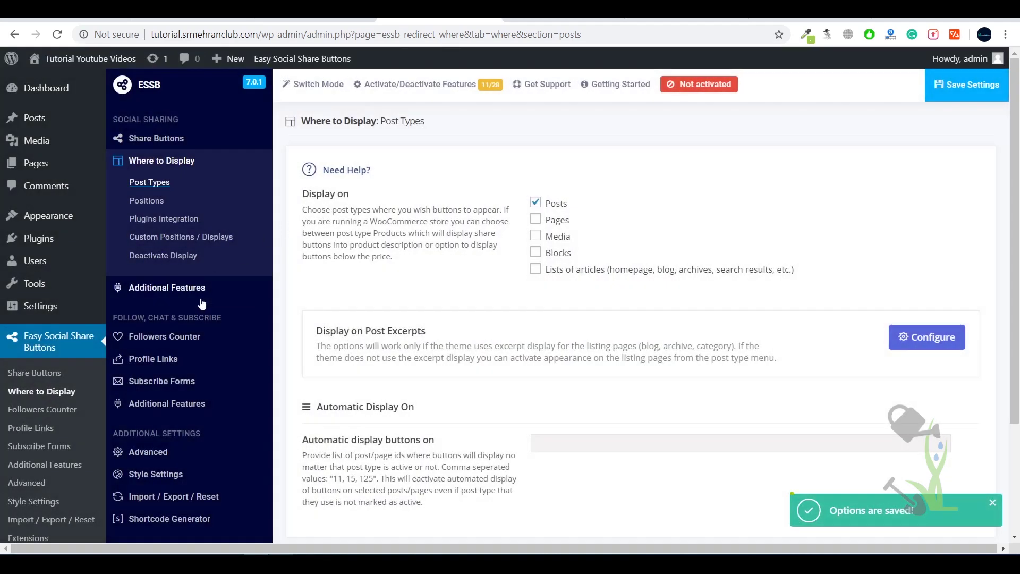
{"action": "left_click", "coordinate": [162, 345]}
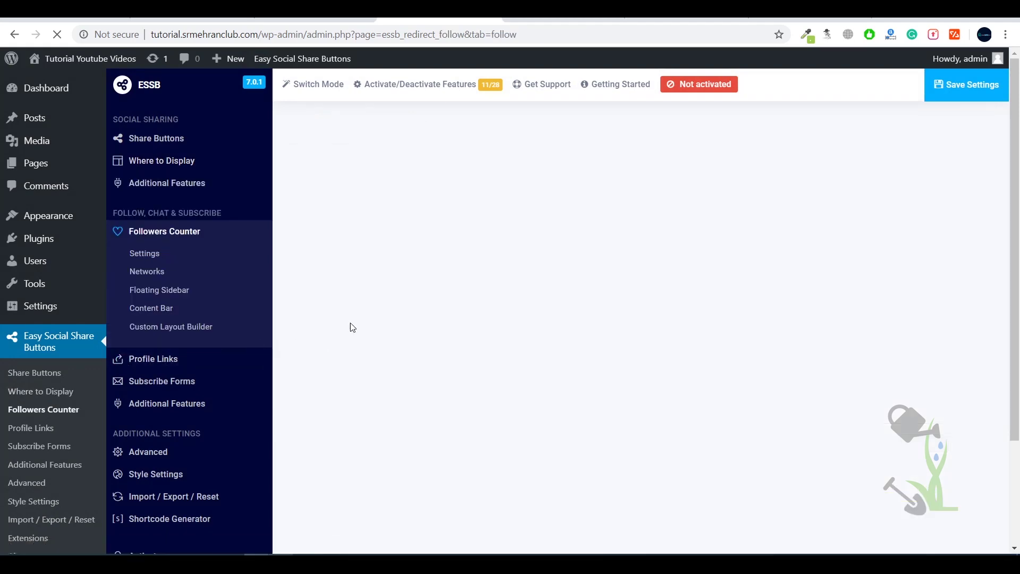
Scroll through the Followers Counter settings, then go to its Floating Sidebar settings.
{"action": "scroll", "coordinate": [436, 296], "scroll_direction": "down", "scroll_amount": 1}
{"action": "scroll", "coordinate": [436, 296], "scroll_direction": "up", "scroll_amount": 1}
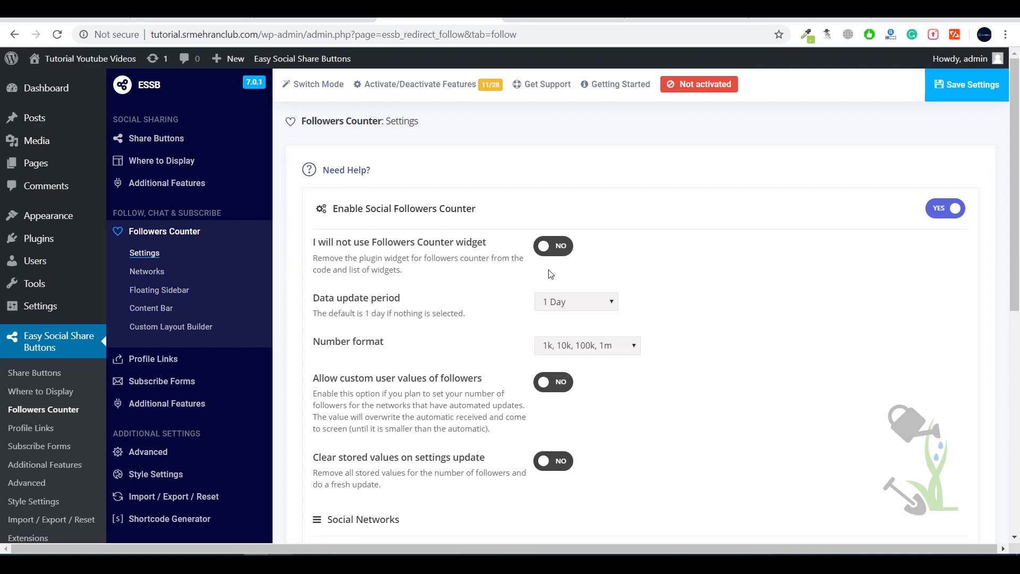
{"action": "scroll", "coordinate": [547, 272], "scroll_direction": "down", "scroll_amount": 4}
{"action": "scroll", "coordinate": [548, 271], "scroll_direction": "up", "scroll_amount": 4}
{"action": "scroll", "coordinate": [547, 271], "scroll_direction": "down", "scroll_amount": 6}
{"action": "scroll", "coordinate": [544, 269], "scroll_direction": "up", "scroll_amount": 4}
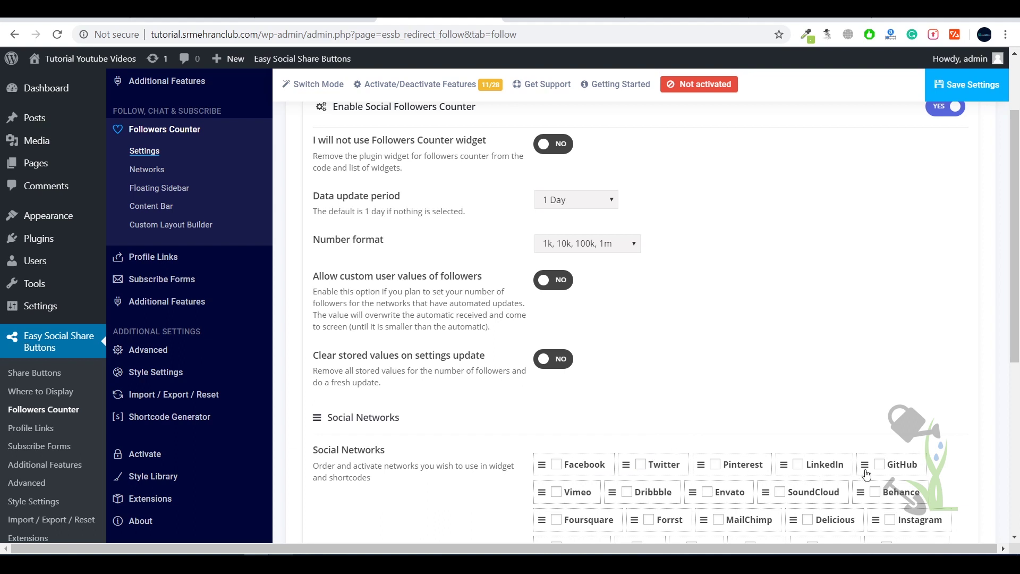
{"action": "scroll", "coordinate": [850, 471], "scroll_direction": "down", "scroll_amount": 1}
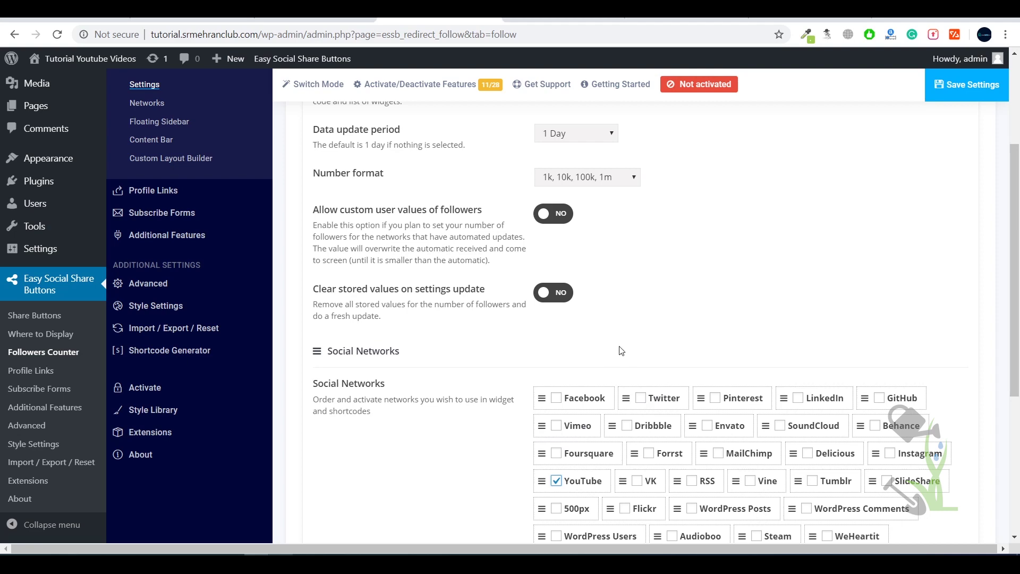
{"action": "scroll", "coordinate": [582, 346], "scroll_direction": "up", "scroll_amount": 3}
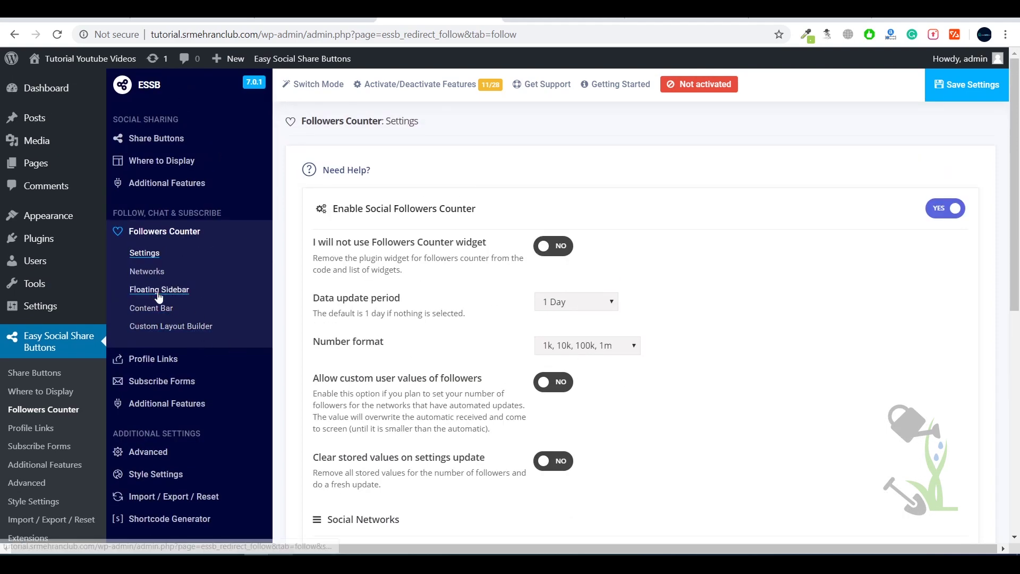
{"action": "left_click", "coordinate": [176, 292]}
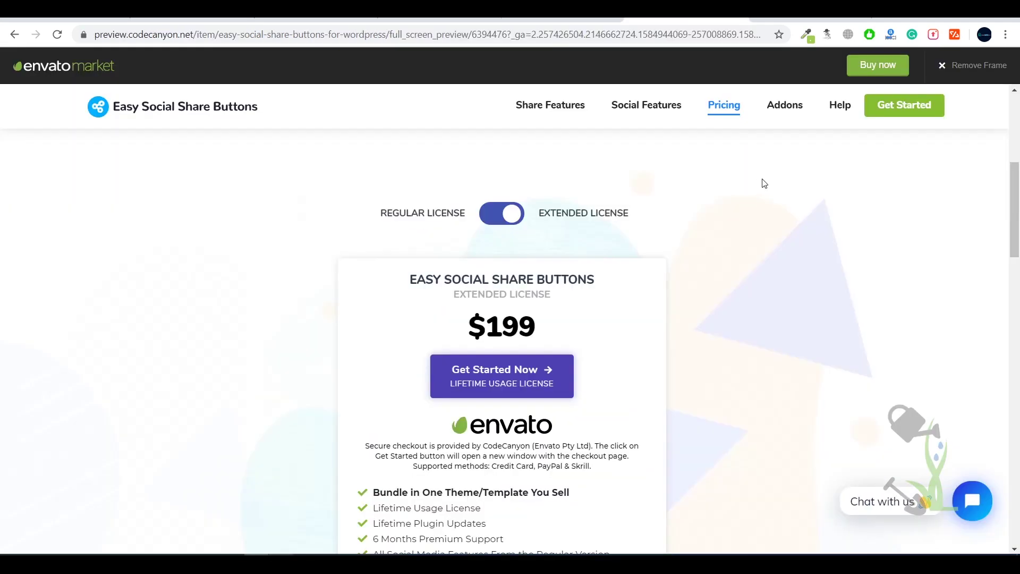
View the plugin's CodeCanyon live demo, dismiss its promo popup, and return to WordPress admin.
{"action": "scroll", "coordinate": [612, 353], "scroll_direction": "up", "scroll_amount": 8}
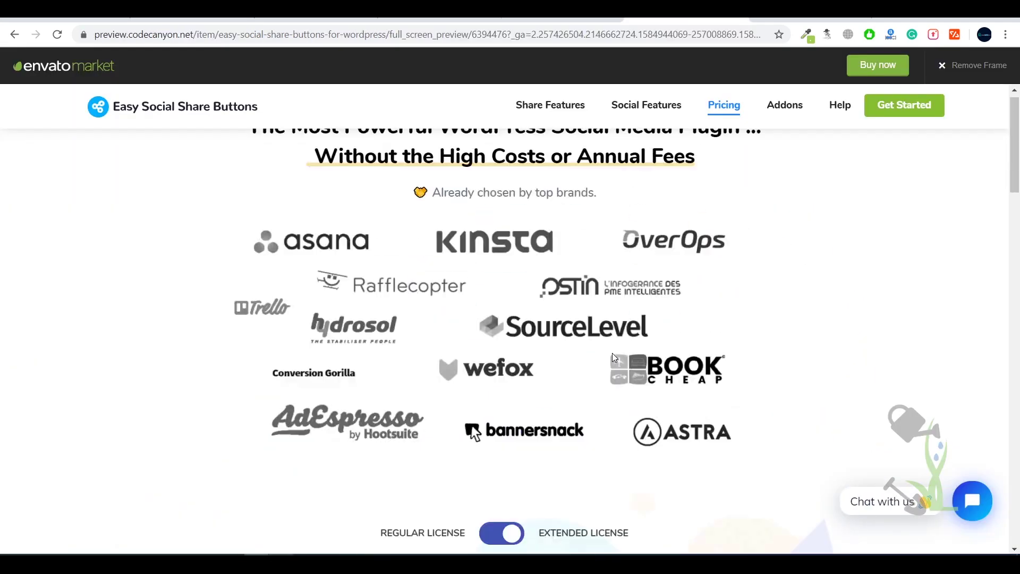
{"action": "left_click", "coordinate": [12, 35]}
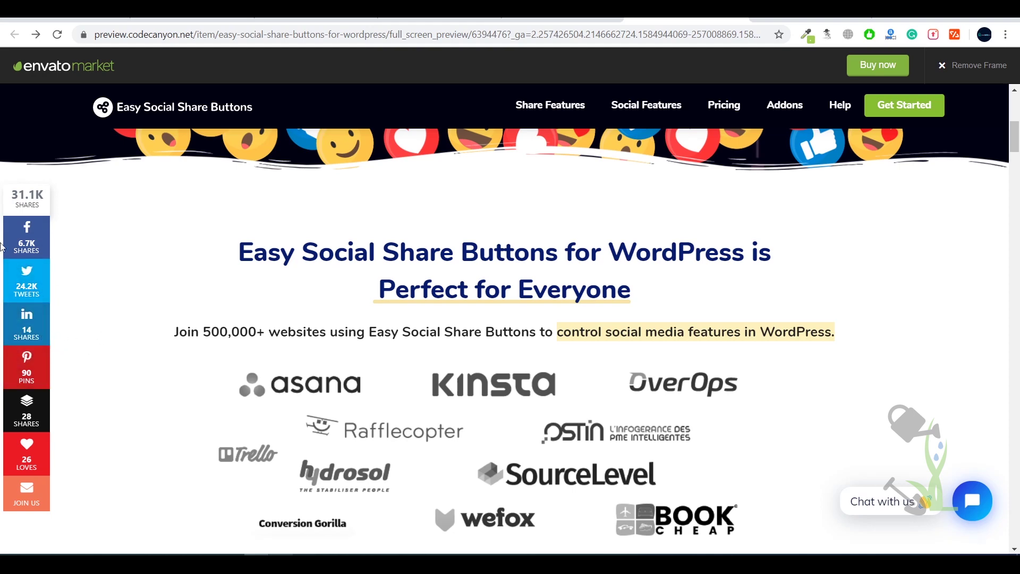
{"action": "scroll", "coordinate": [72, 289], "scroll_direction": "down", "scroll_amount": 6}
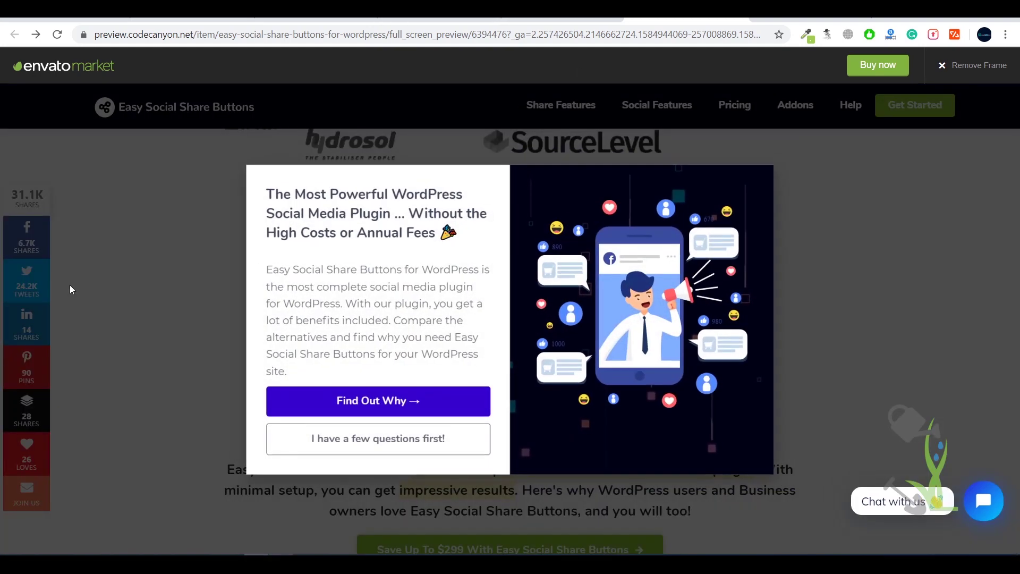
{"action": "left_click", "coordinate": [72, 289]}
{"action": "left_click", "coordinate": [558, 20]}
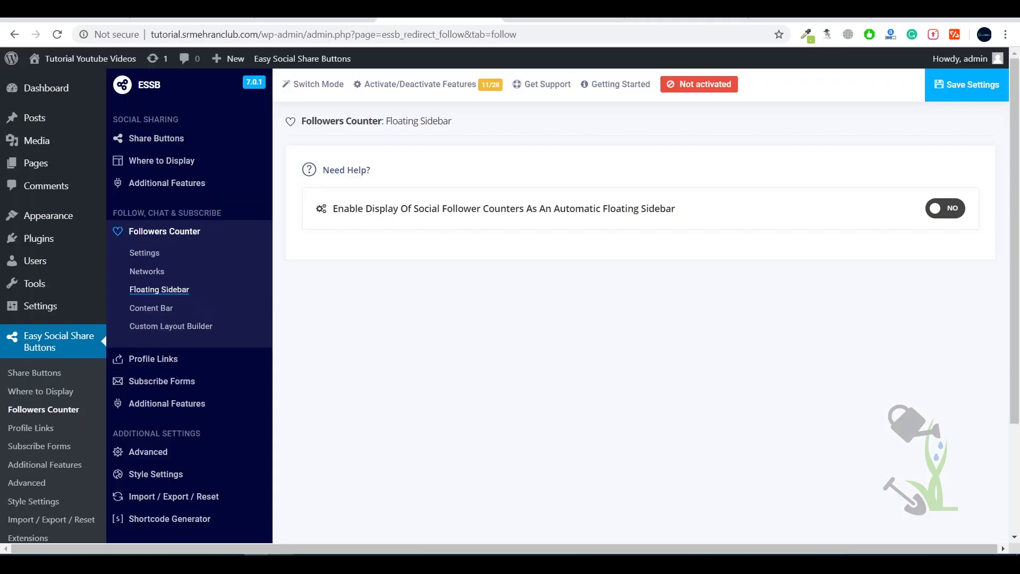
Enable the floating followers sidebar with Round Color Icons, Pulse animation and no button spacing.
{"action": "left_click", "coordinate": [936, 207]}
{"action": "left_click", "coordinate": [582, 251]}
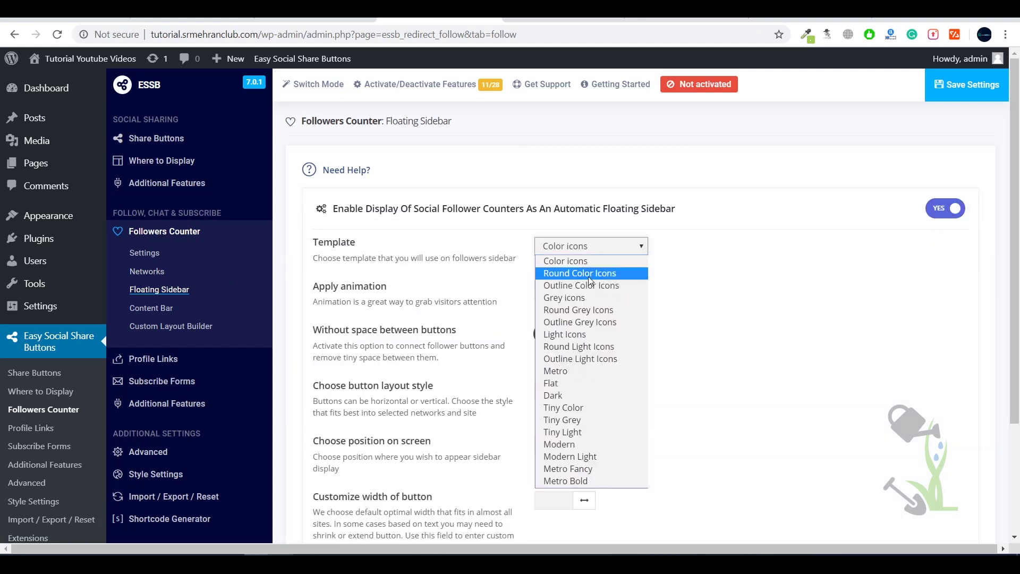
{"action": "left_click", "coordinate": [588, 297]}
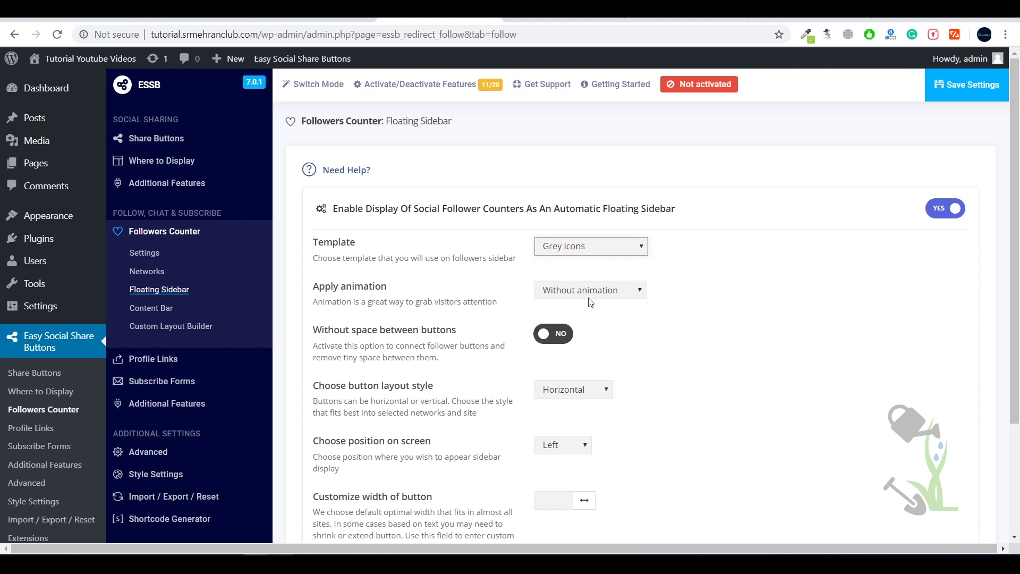
{"action": "left_click", "coordinate": [614, 248]}
{"action": "left_click", "coordinate": [604, 275]}
{"action": "left_click", "coordinate": [598, 291]}
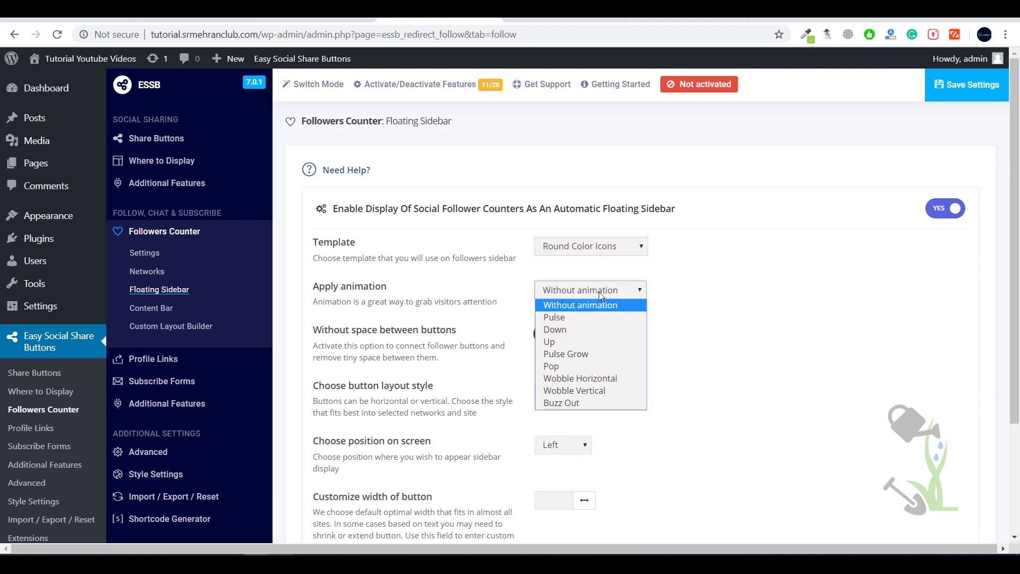
{"action": "left_click", "coordinate": [584, 319]}
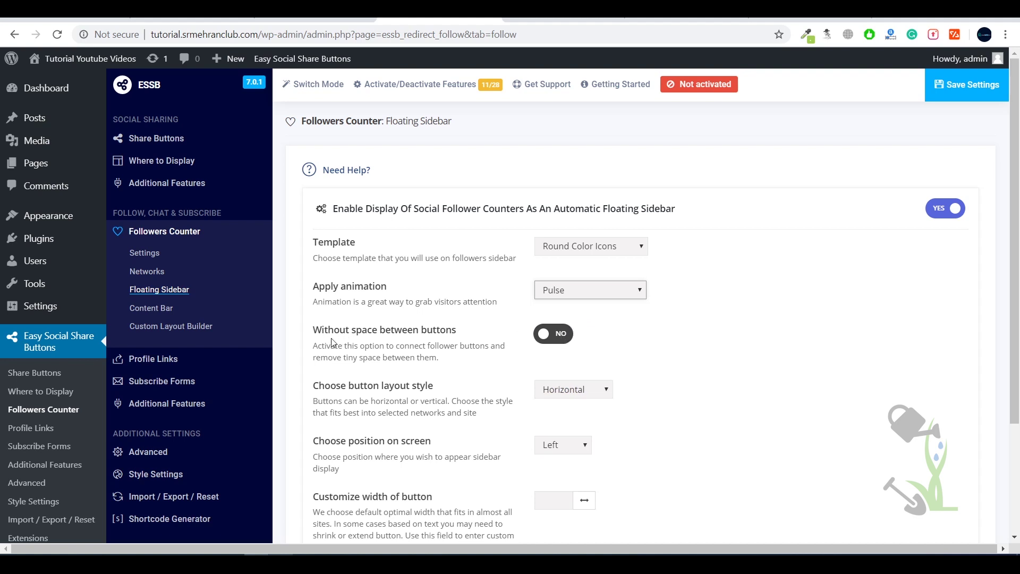
{"action": "left_click", "coordinate": [550, 339]}
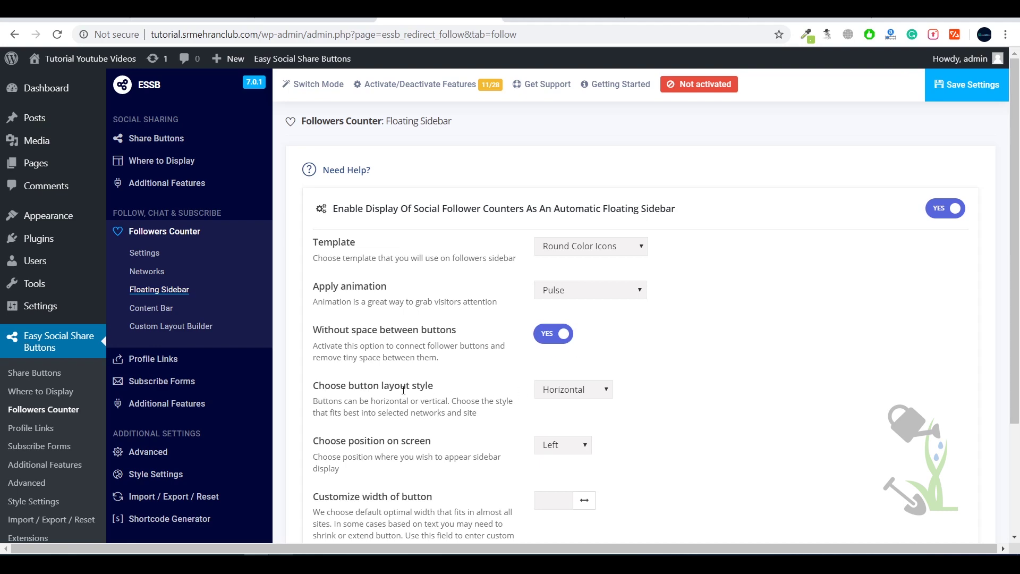
Save the floating sidebar settings, confirm the saved message, and go to Posts > All Posts.
{"action": "left_click", "coordinate": [956, 87]}
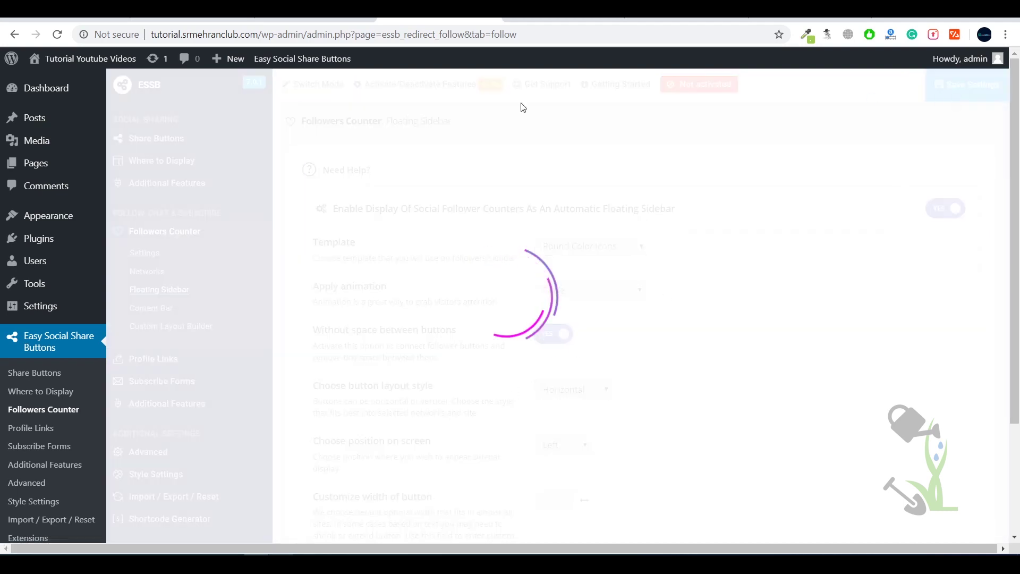
{"action": "mouse_move", "coordinate": [110, 72]}
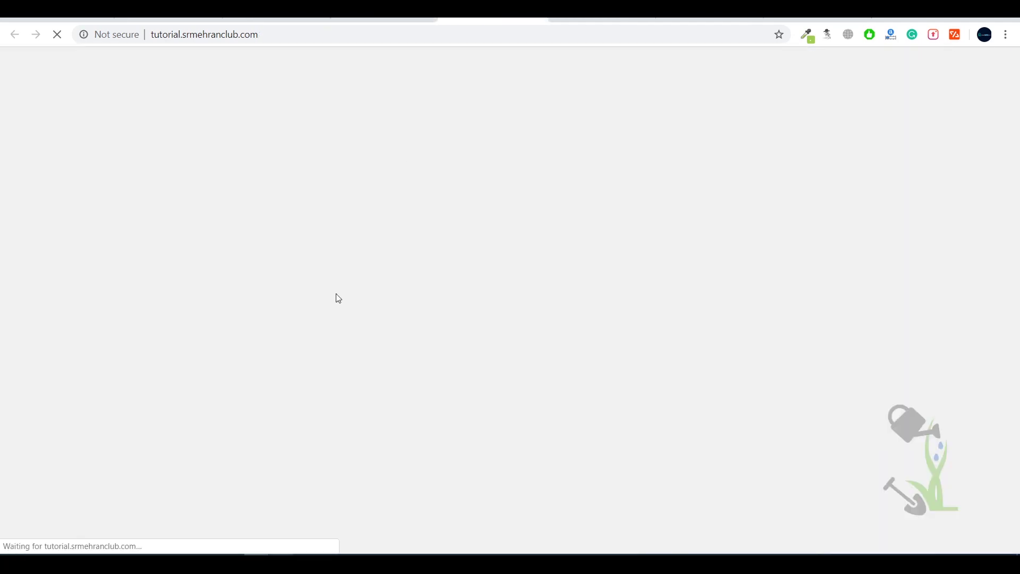
{"action": "scroll", "coordinate": [668, 257], "scroll_direction": "down", "scroll_amount": 9}
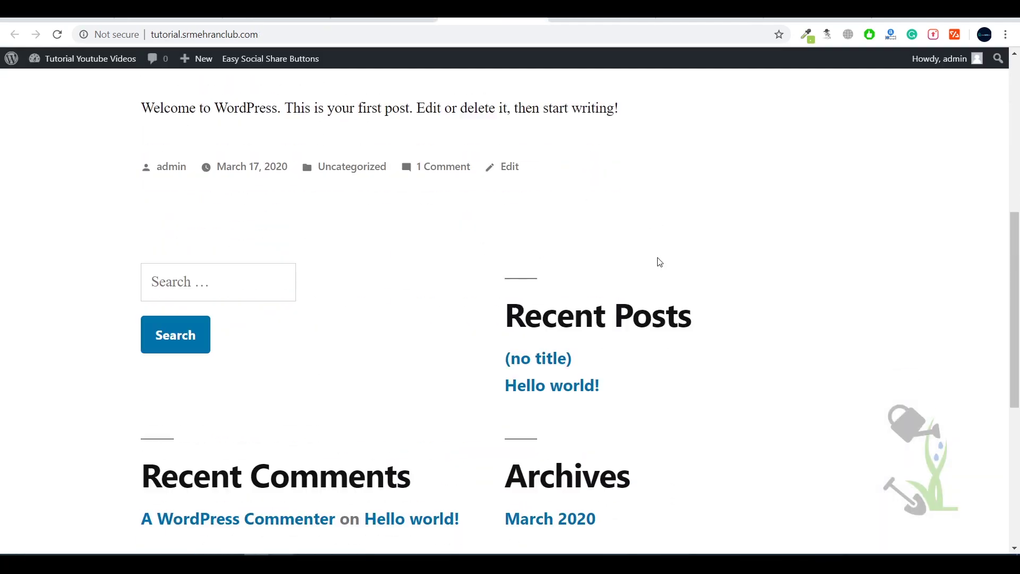
{"action": "scroll", "coordinate": [659, 262], "scroll_direction": "down", "scroll_amount": 5}
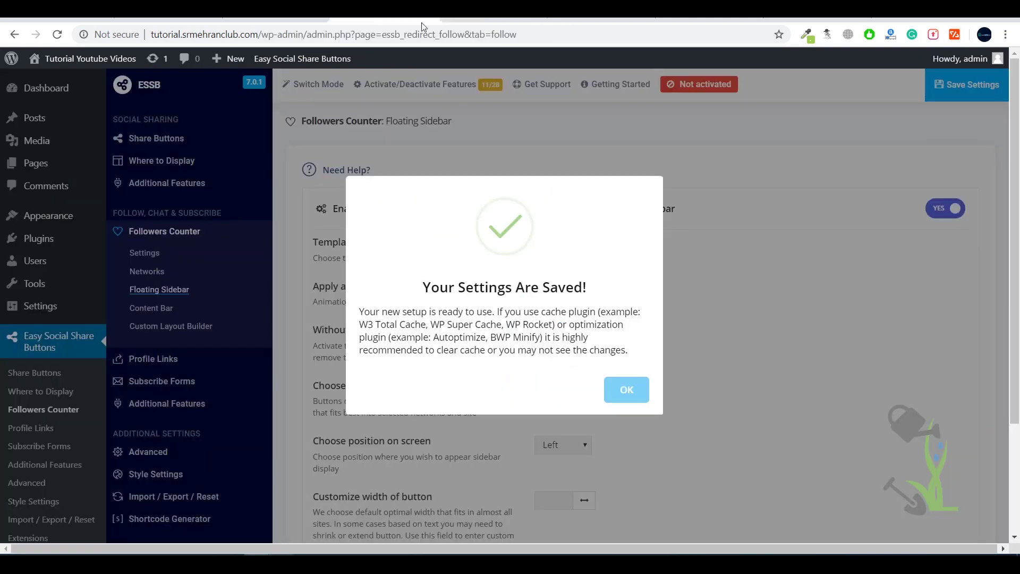
{"action": "left_click", "coordinate": [625, 388]}
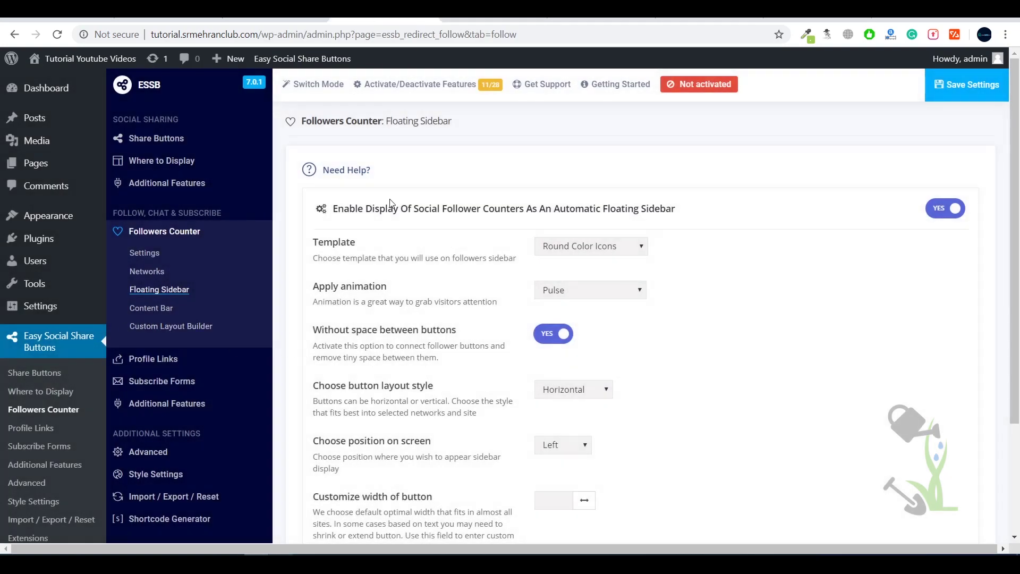
{"action": "mouse_move", "coordinate": [153, 120]}
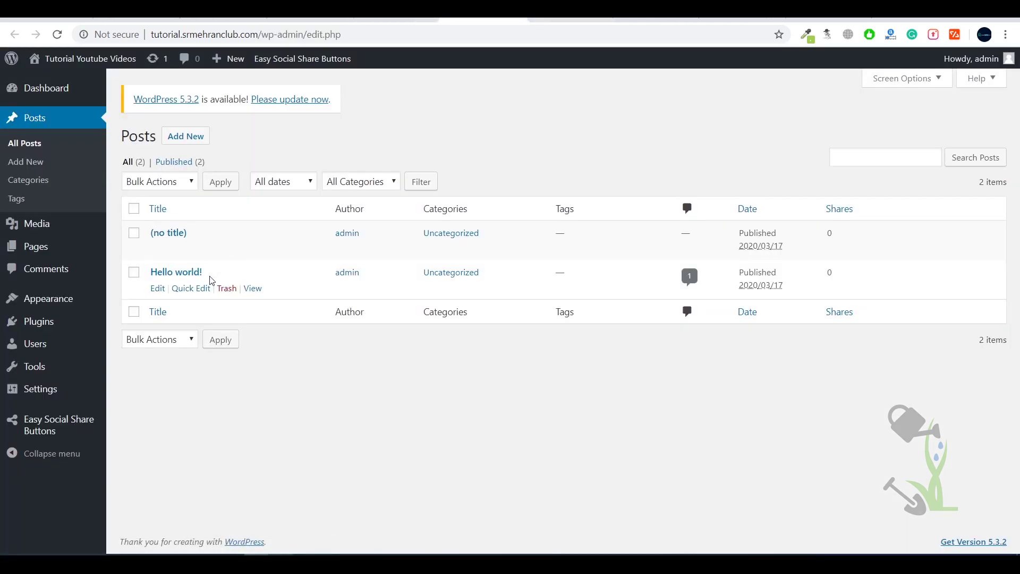
View the Hello world! post and open its floating share panel to check the buttons.
{"action": "left_click", "coordinate": [253, 288]}
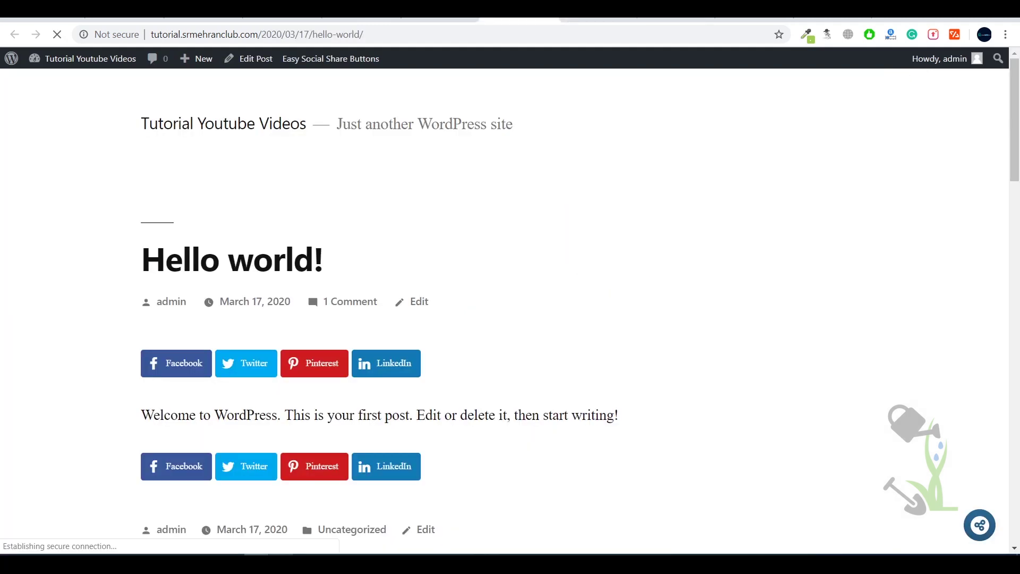
{"action": "scroll", "coordinate": [427, 299], "scroll_direction": "down", "scroll_amount": 1}
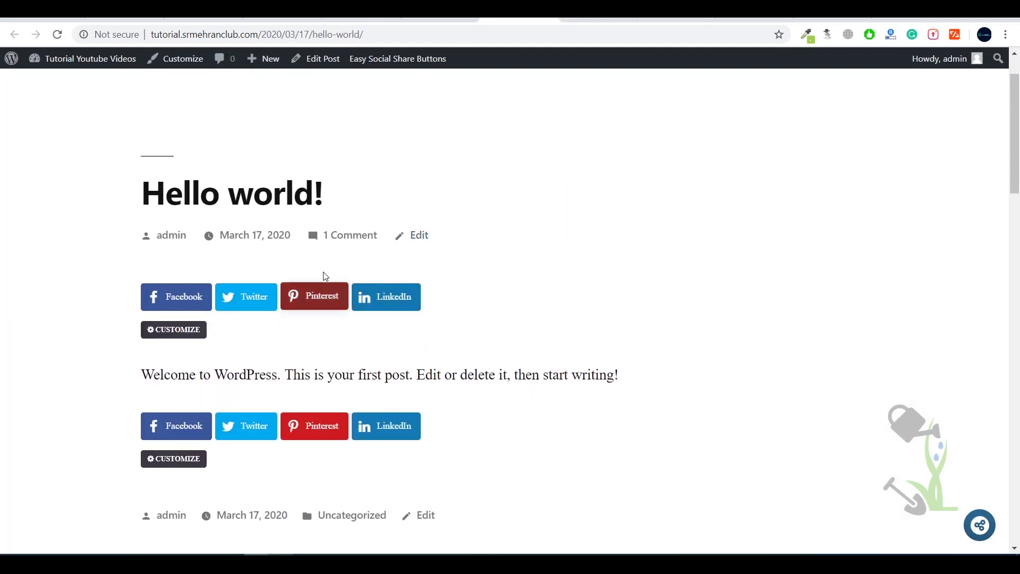
{"action": "scroll", "coordinate": [103, 244], "scroll_direction": "down", "scroll_amount": 6}
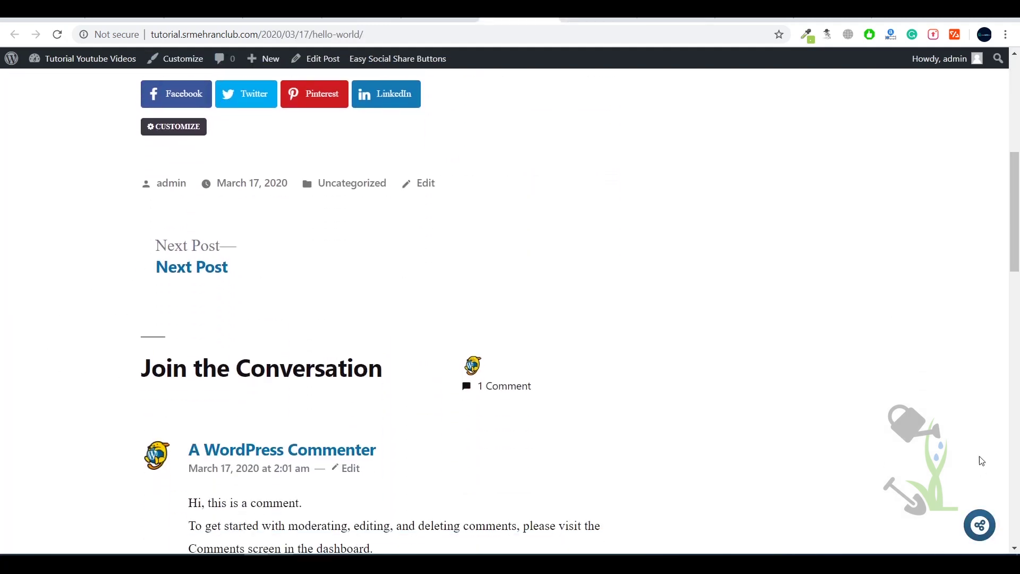
{"action": "left_click", "coordinate": [977, 526]}
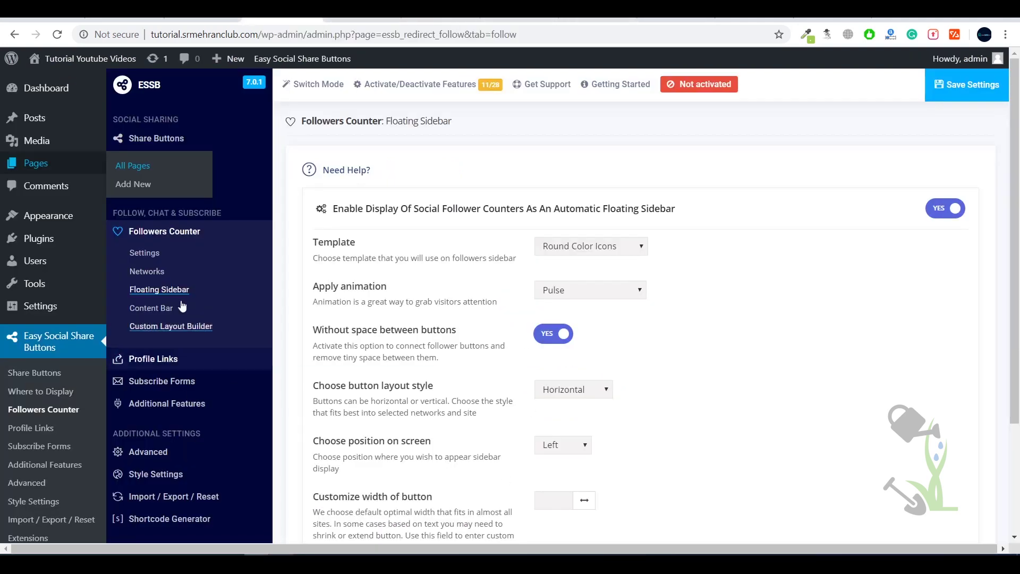
Enable Followers Counter Profile Links and save, dismissing the saved confirmation.
{"action": "left_click", "coordinate": [164, 313]}
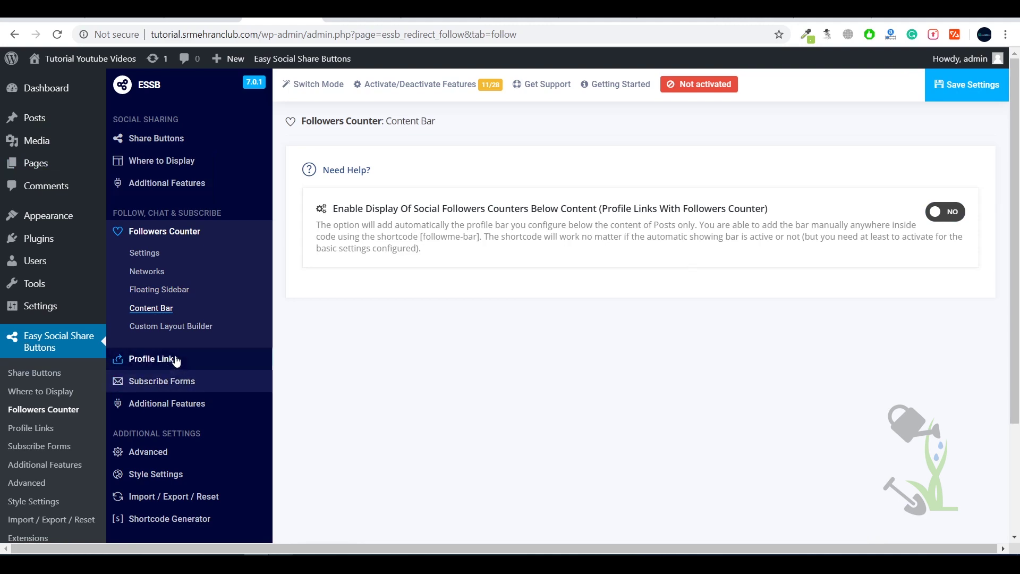
{"action": "left_click", "coordinate": [200, 366]}
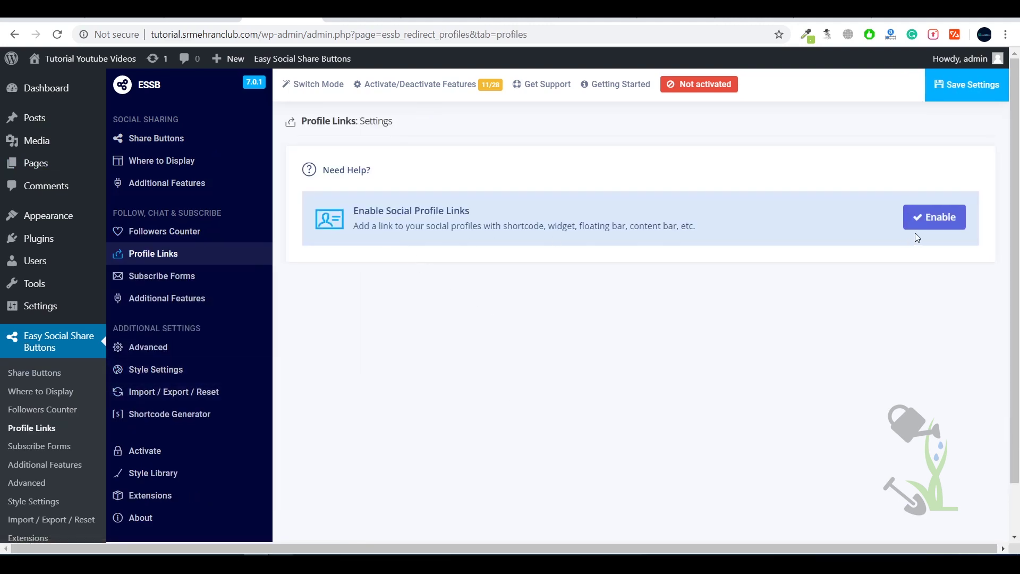
{"action": "left_click", "coordinate": [928, 219]}
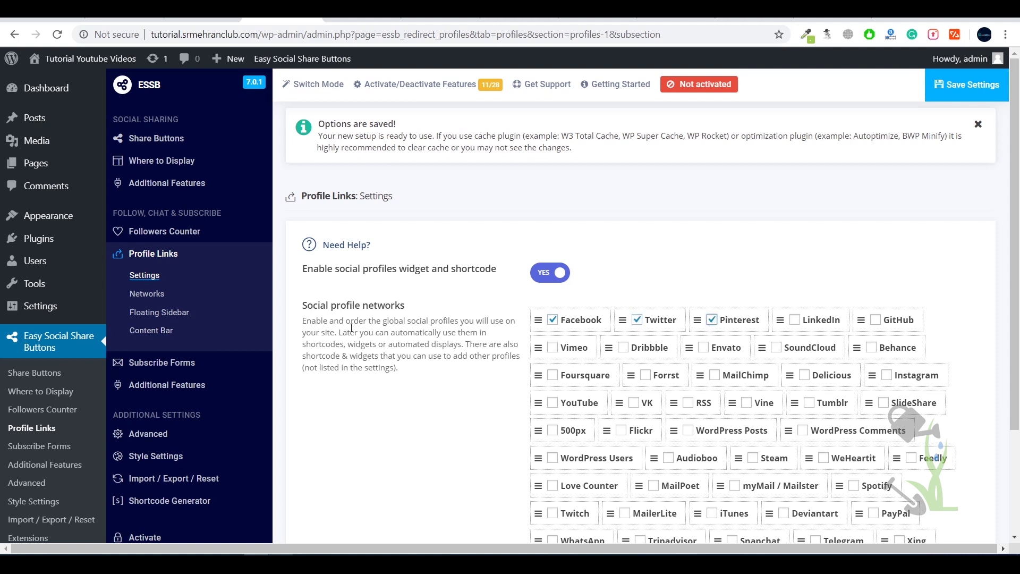
{"action": "left_click", "coordinate": [967, 85]}
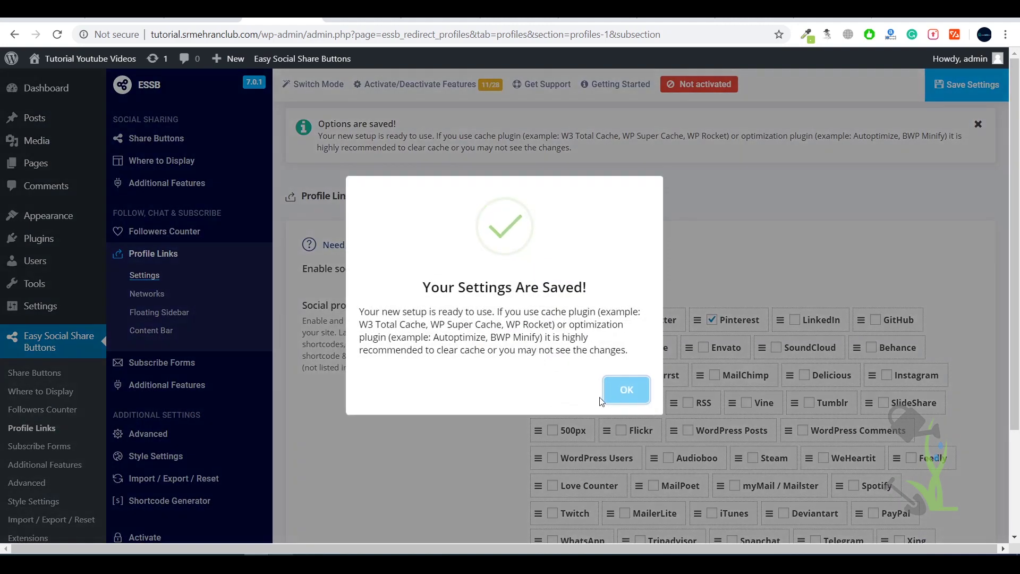
{"action": "left_click", "coordinate": [603, 396]}
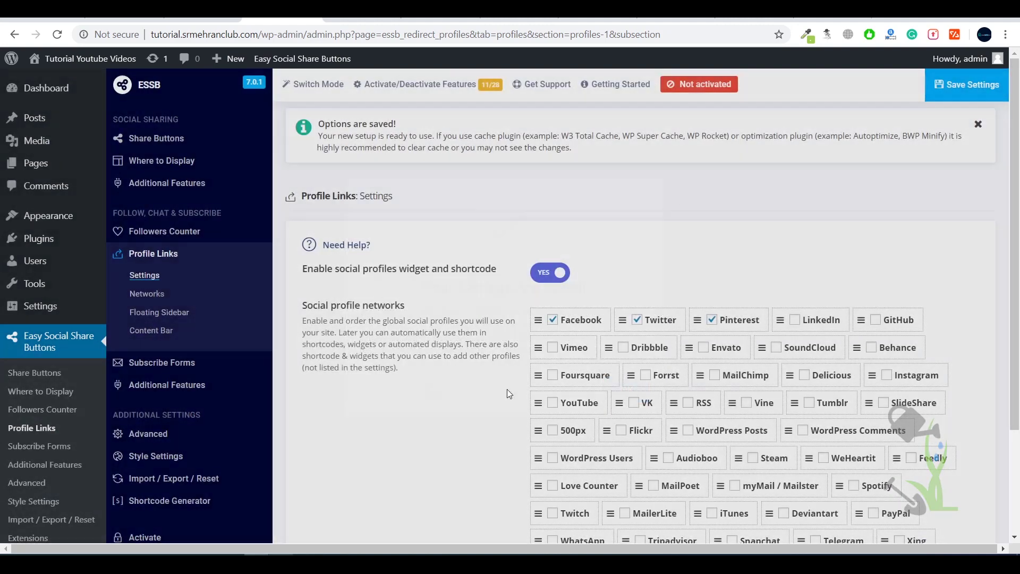
Go to ESSB Style Settings > Profile Links, where profile link color customization is off.
{"action": "scroll", "coordinate": [205, 382], "scroll_direction": "down", "scroll_amount": 1}
{"action": "mouse_move", "coordinate": [180, 419]}
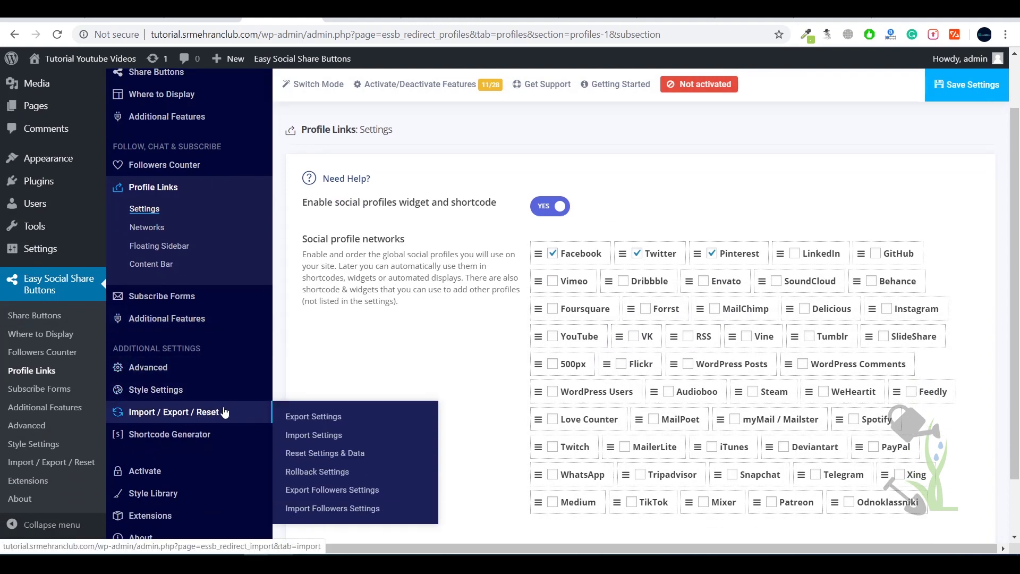
{"action": "scroll", "coordinate": [212, 390], "scroll_direction": "down", "scroll_amount": 1}
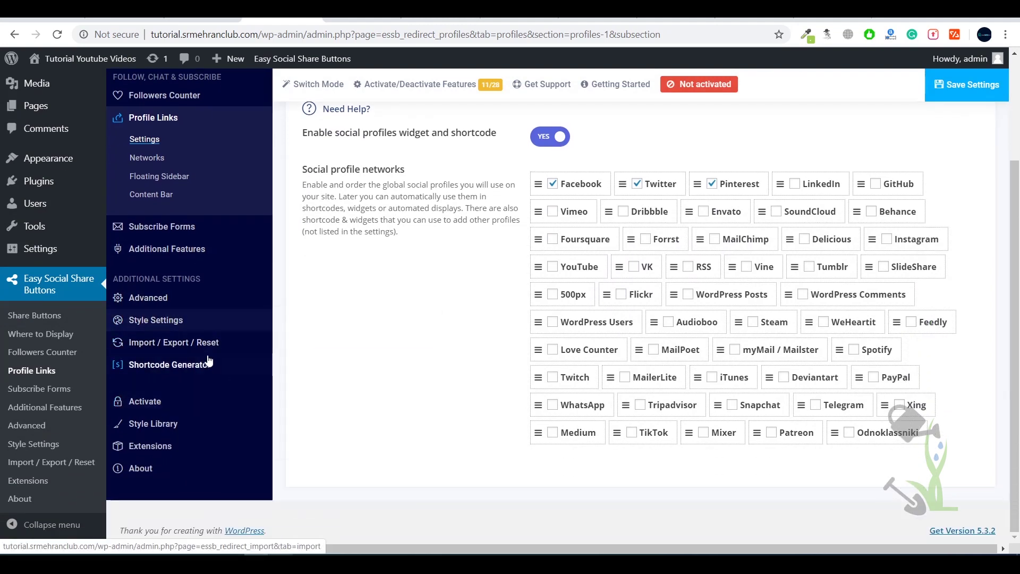
{"action": "scroll", "coordinate": [209, 362], "scroll_direction": "up", "scroll_amount": 2}
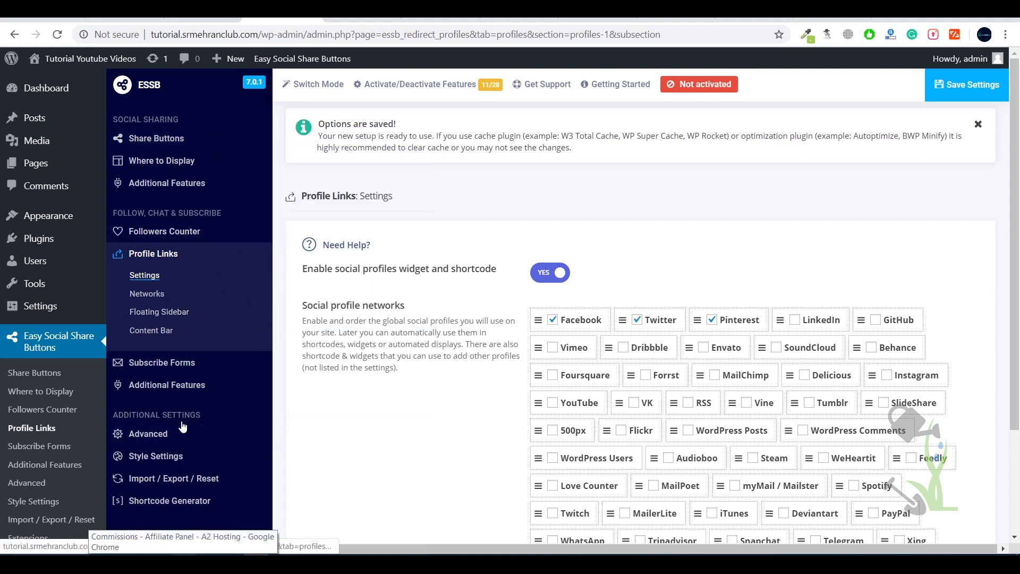
{"action": "mouse_move", "coordinate": [200, 478]}
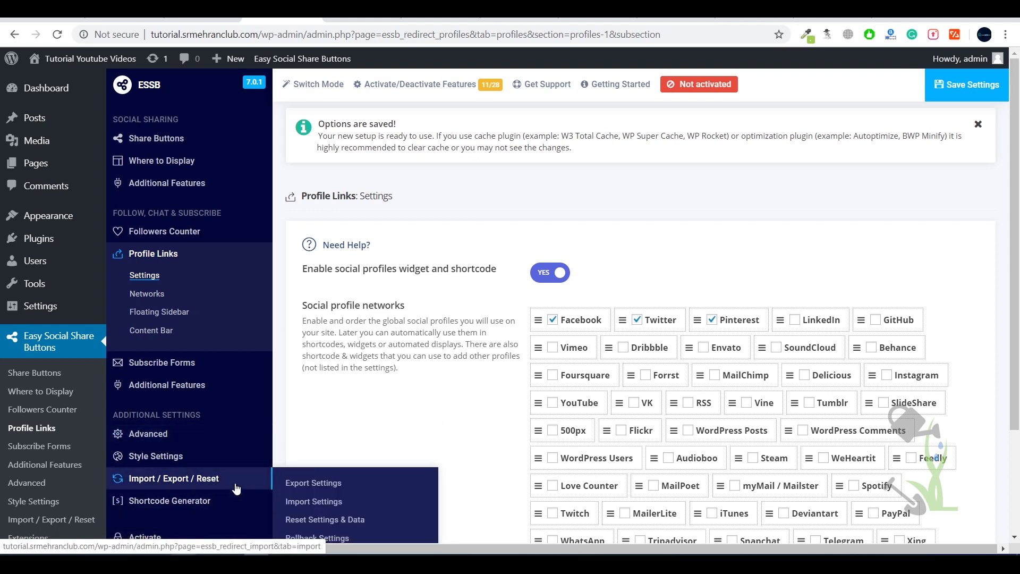
{"action": "mouse_move", "coordinate": [220, 458]}
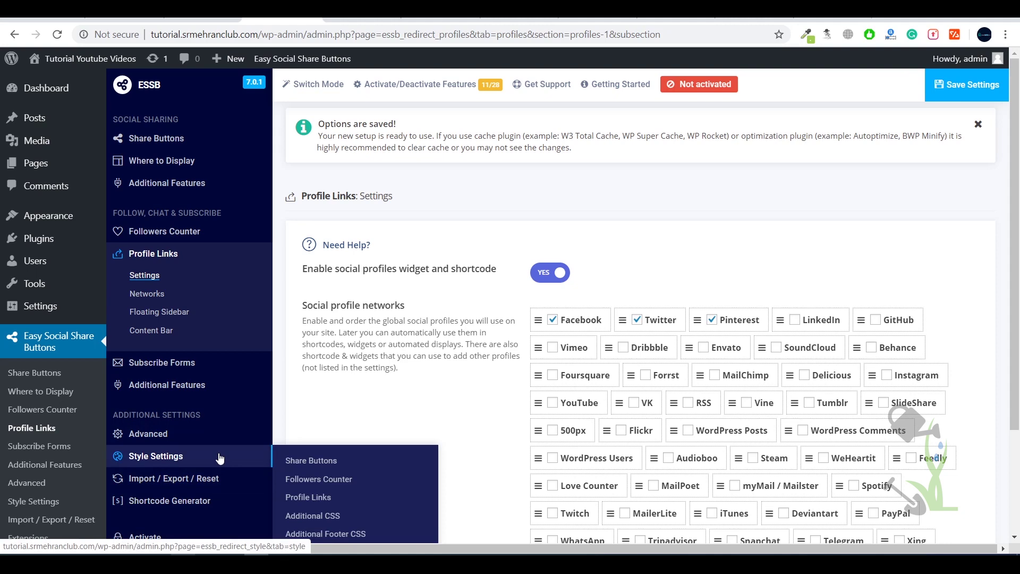
{"action": "left_click", "coordinate": [172, 458]}
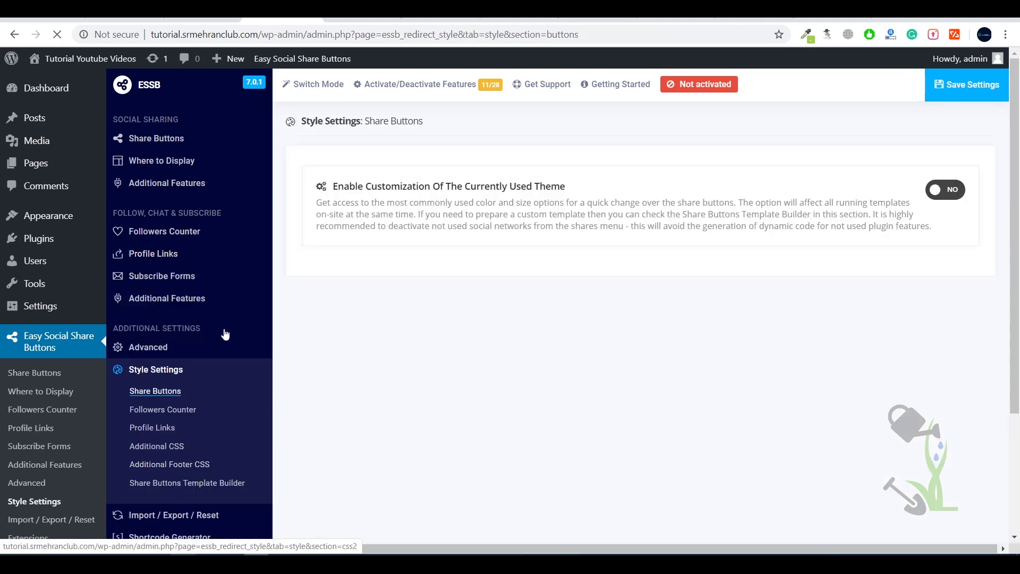
{"action": "left_click", "coordinate": [162, 430]}
{"action": "mouse_move", "coordinate": [230, 260]}
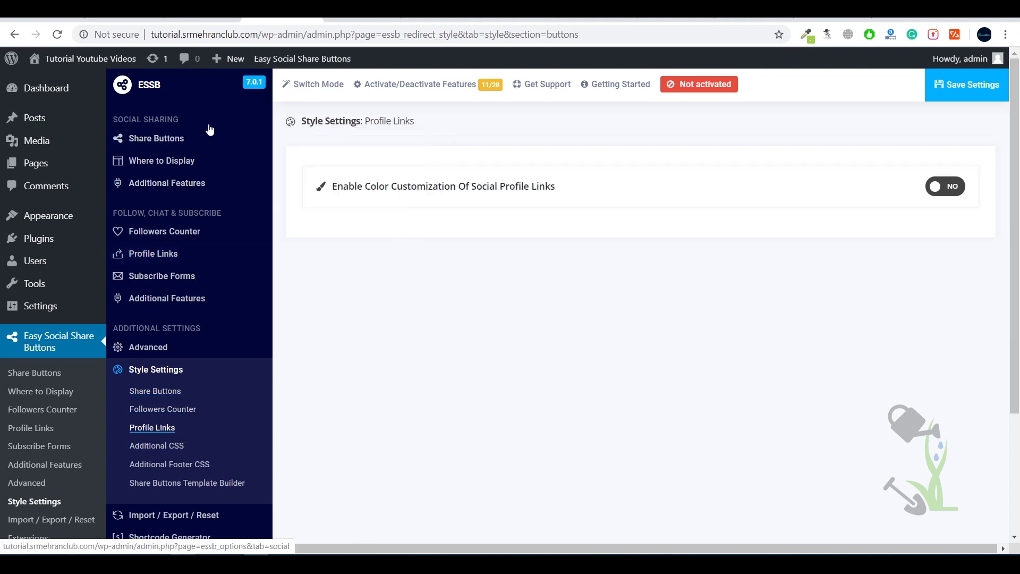
{"action": "mouse_move", "coordinate": [251, 167]}
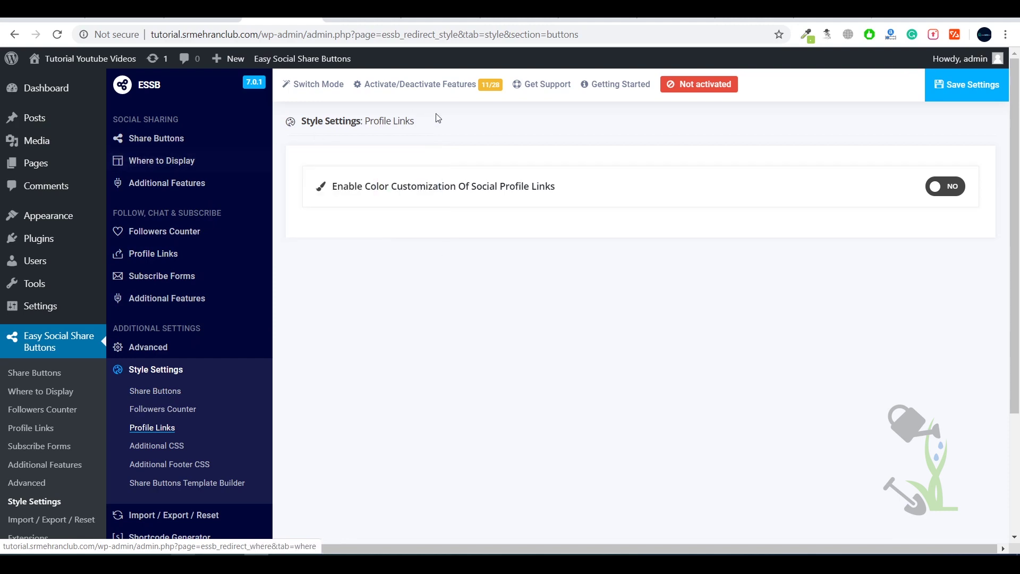
Cycle browser tabs past the CodeCanyon page and Pages list back to the Posts list.
{"action": "key", "text": "ctrl+Tab"}
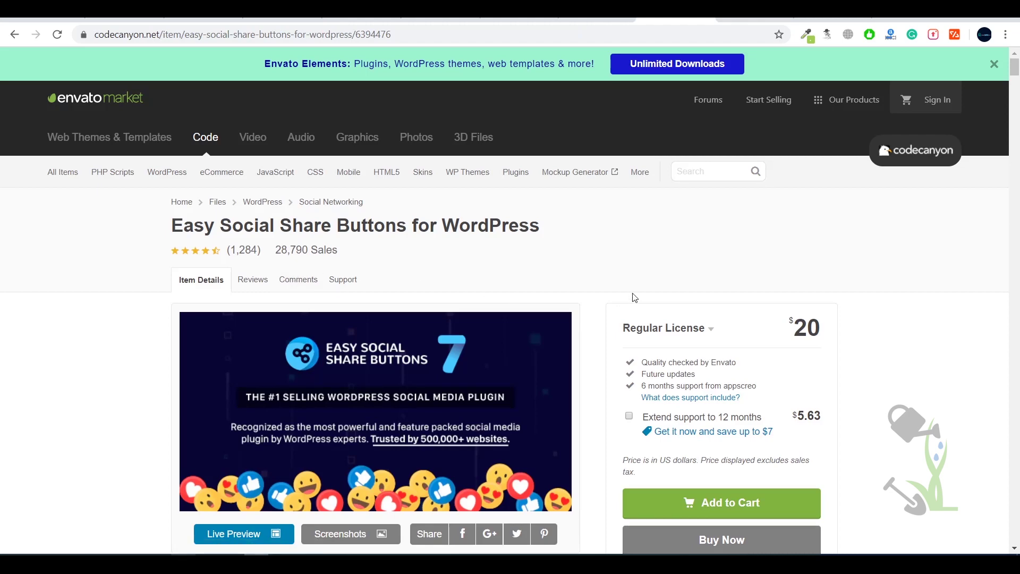
{"action": "scroll", "coordinate": [633, 296], "scroll_direction": "down", "scroll_amount": 2}
{"action": "scroll", "coordinate": [655, 264], "scroll_direction": "up", "scroll_amount": 2}
{"action": "key", "text": "ctrl+shift+Tab"}
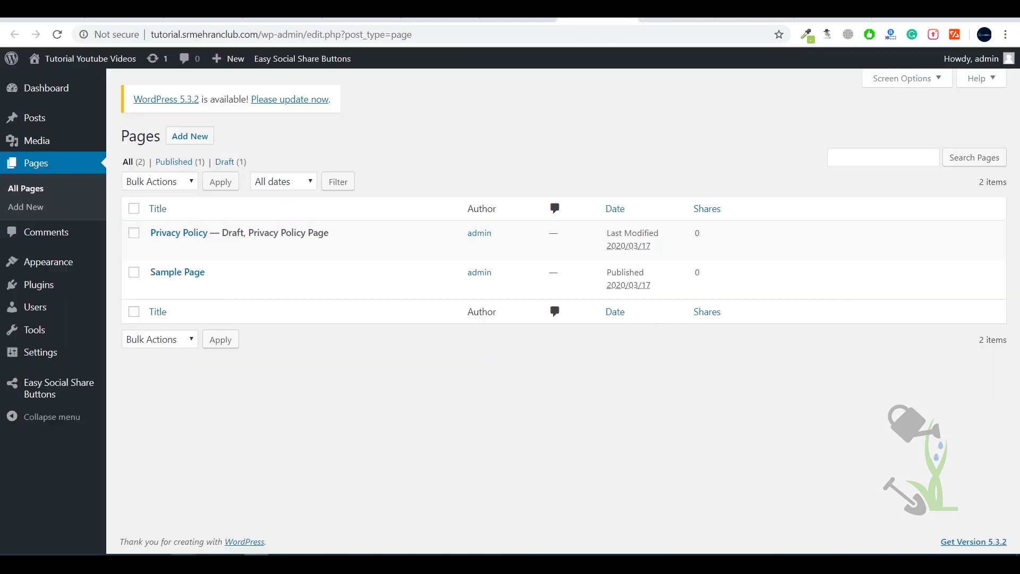
{"action": "key", "text": "ctrl+shift+Tab"}
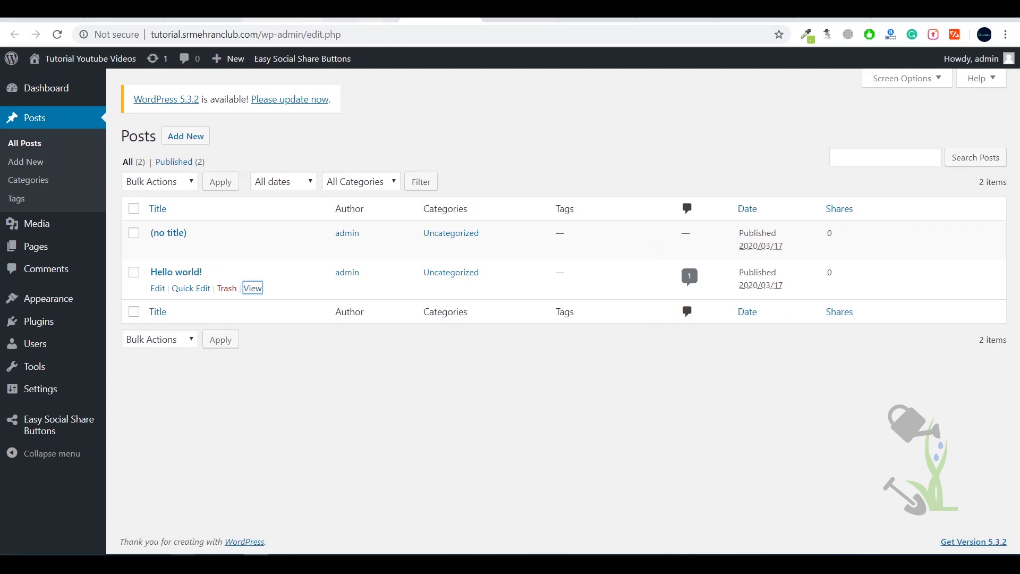